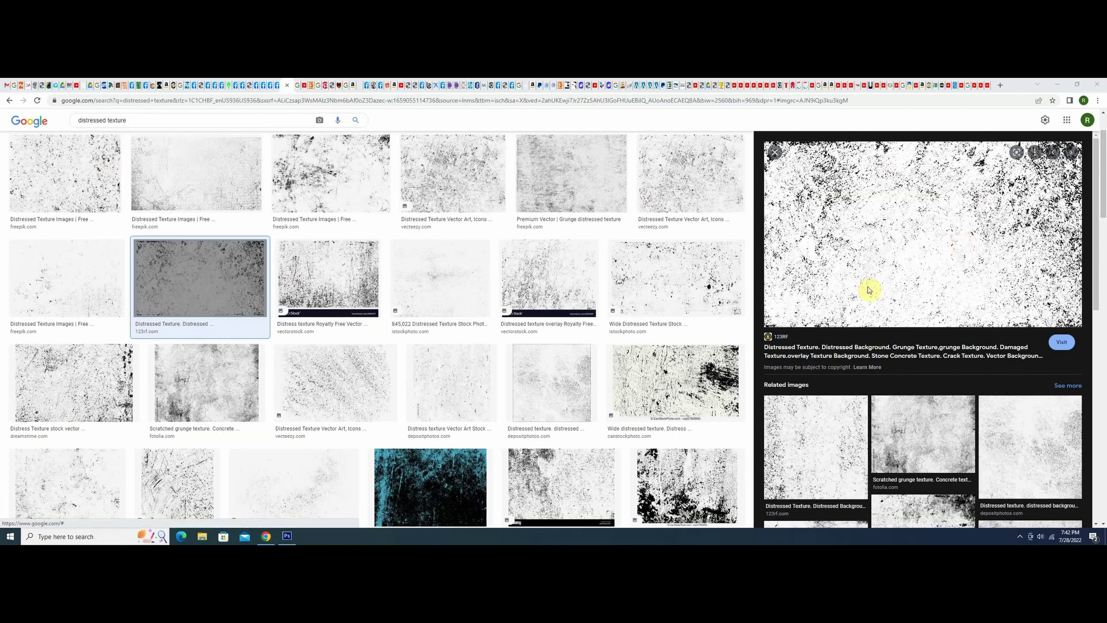
Compare grunge texture previews, then save the 123RF distressed texture image to the Desktop as a WEBP file
left_click(921, 427)
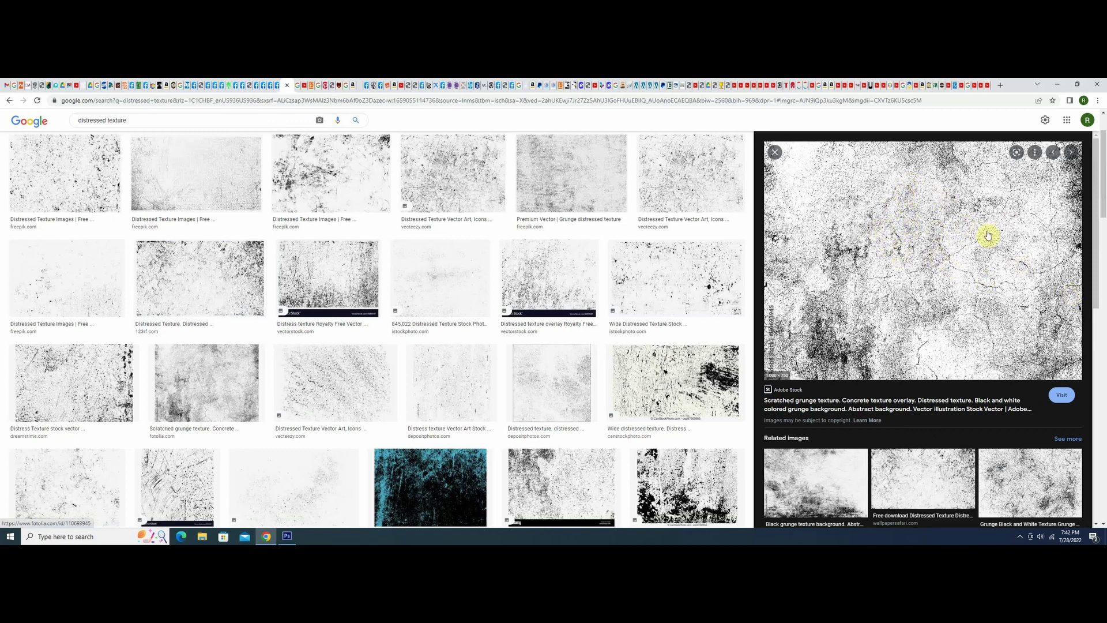
left_click(836, 479)
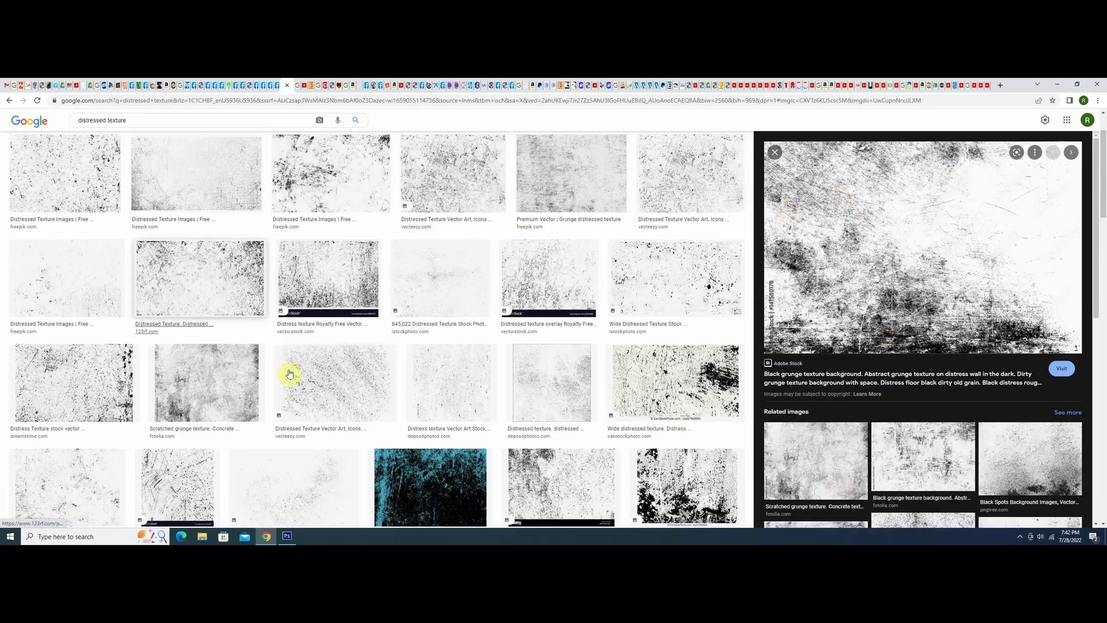
left_click(228, 290)
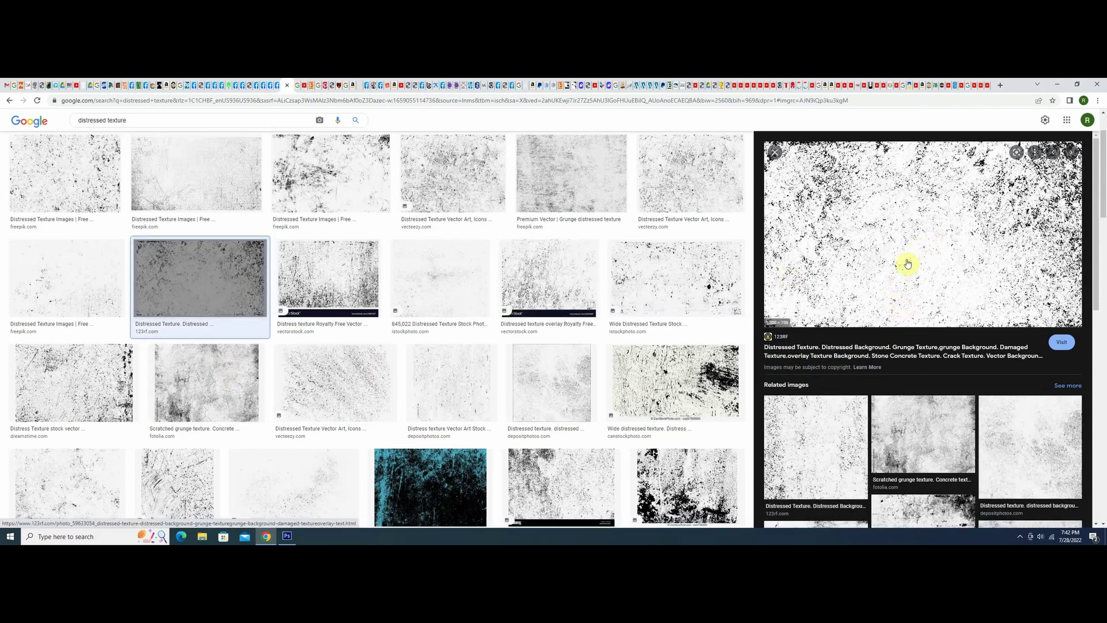
right_click(923, 221)
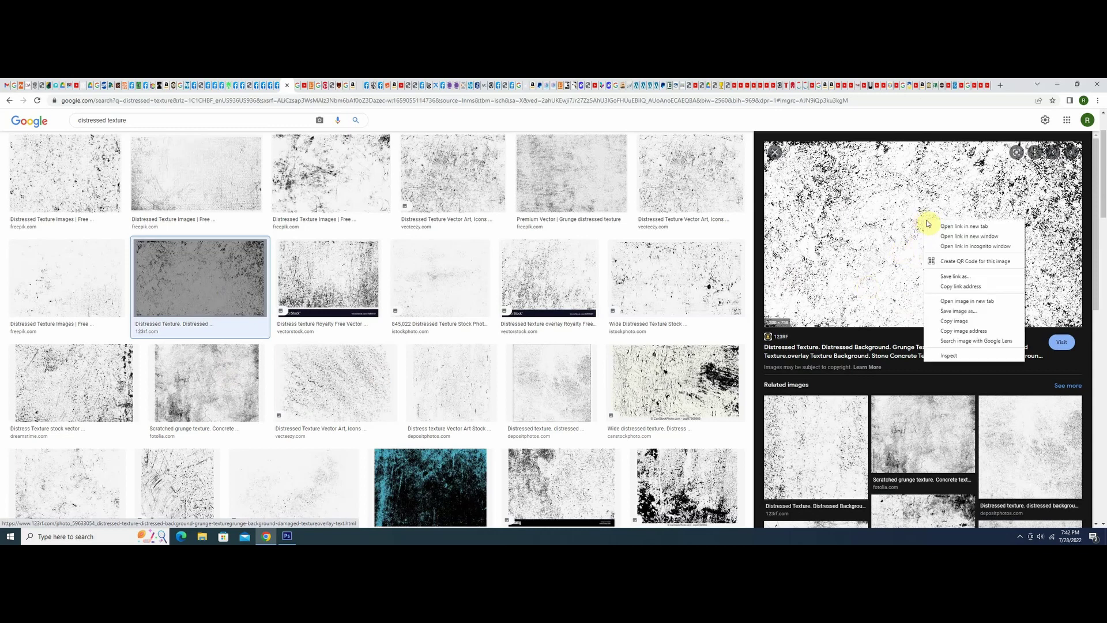
left_click(973, 311)
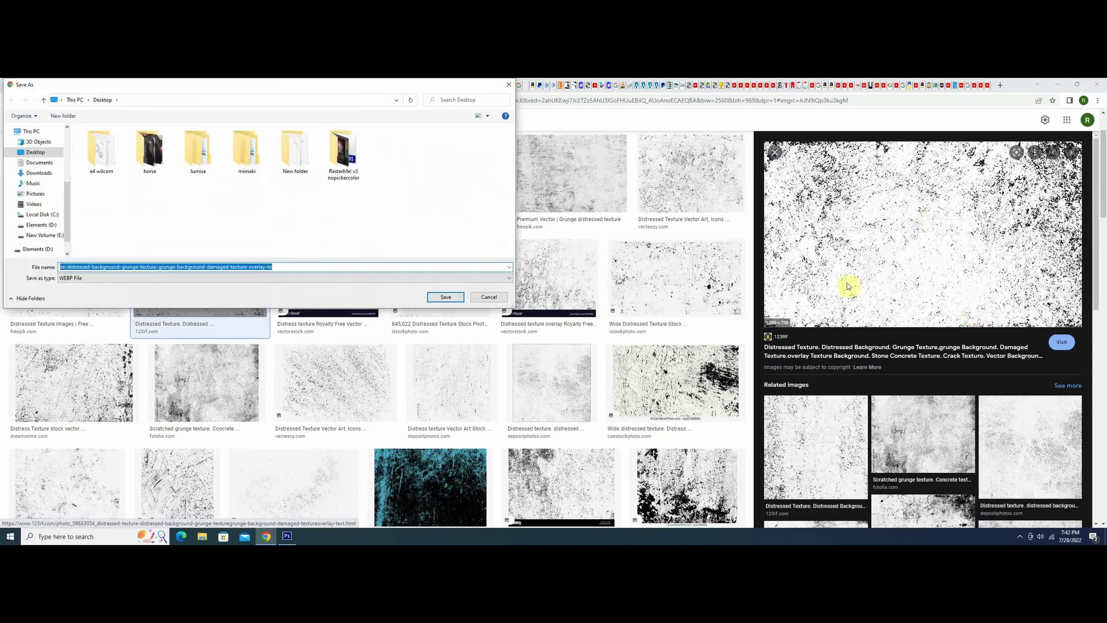
left_click(444, 297)
Open the related scratched grunge concrete texture from Adobe Stock and save its image to the Desktop as a JPEG
scroll(959, 353, "down", 2)
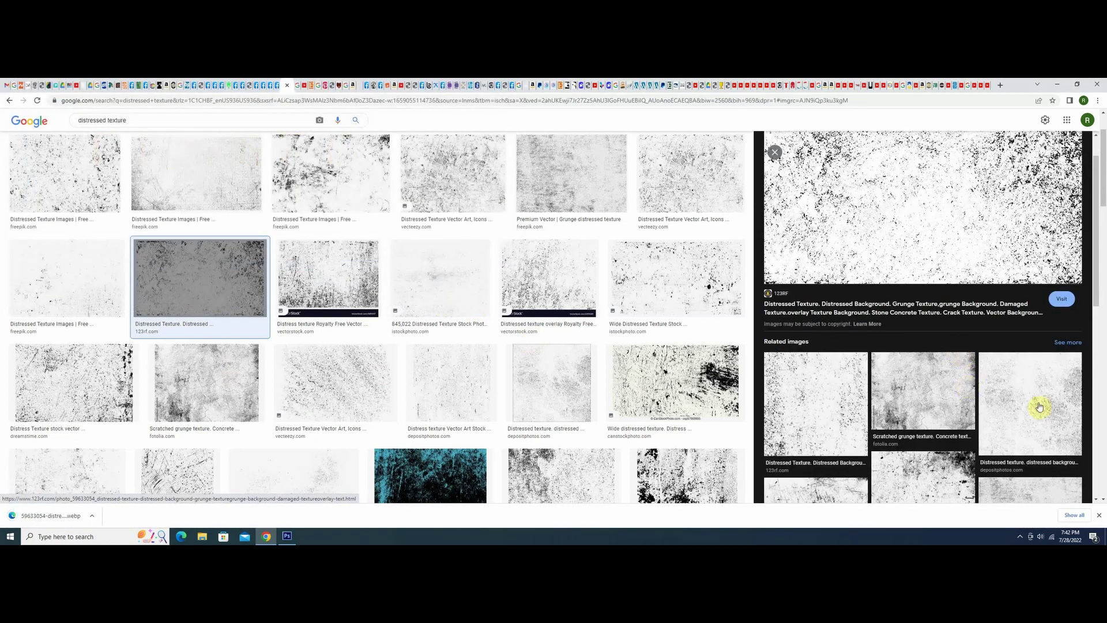
scroll(1033, 380, "down", 1)
scroll(1018, 375, "down", 2)
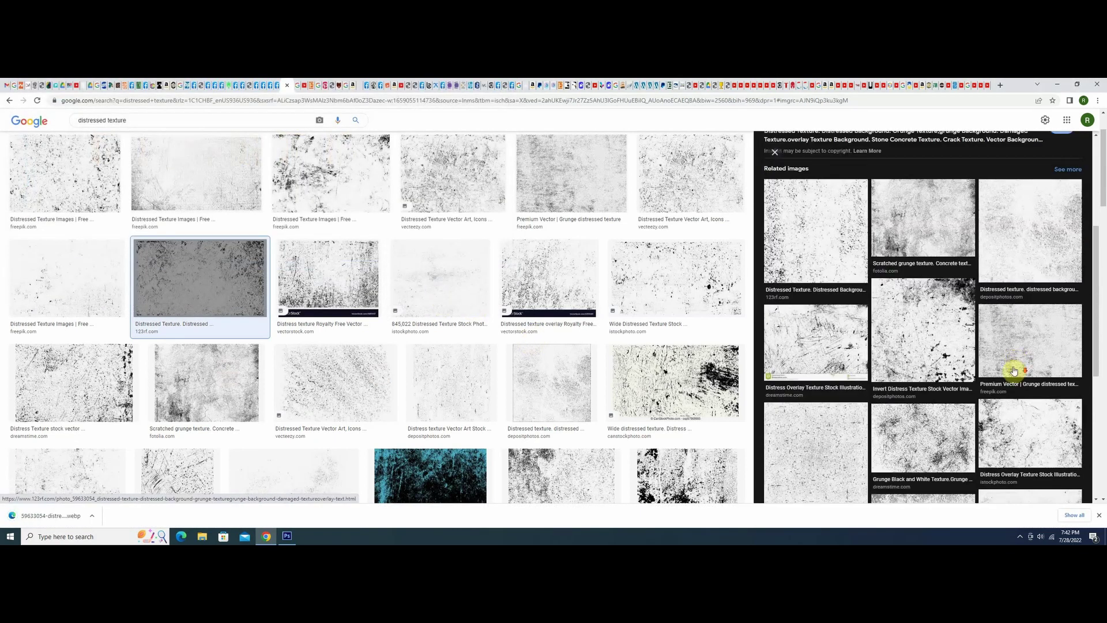
scroll(989, 314, "down", 2)
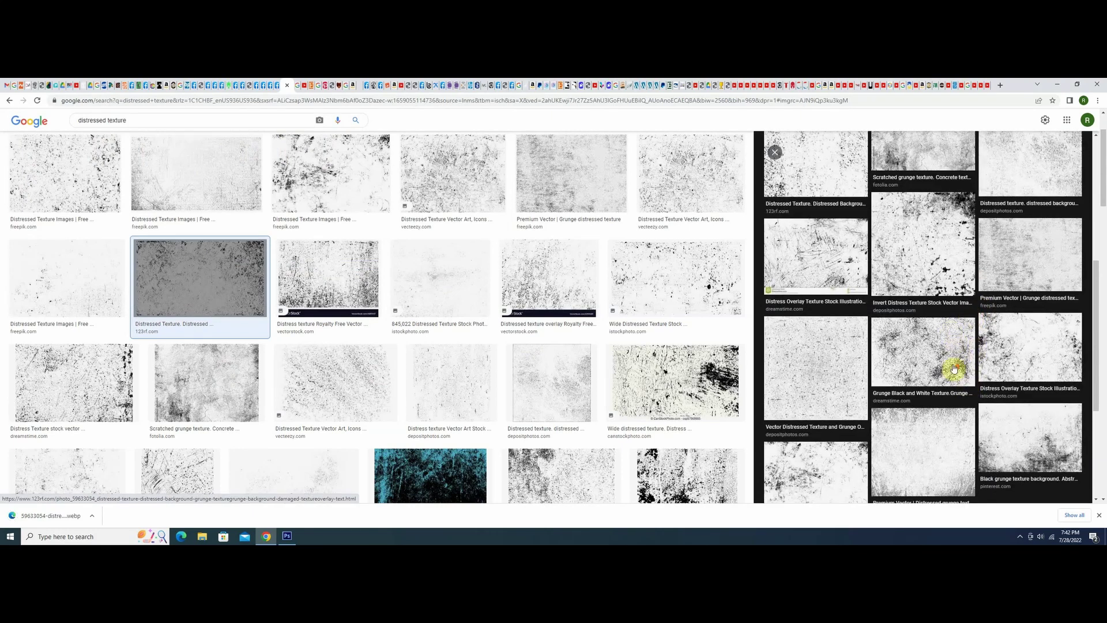
scroll(950, 363, "up", 4)
left_click_drag(951, 363, 982, 369)
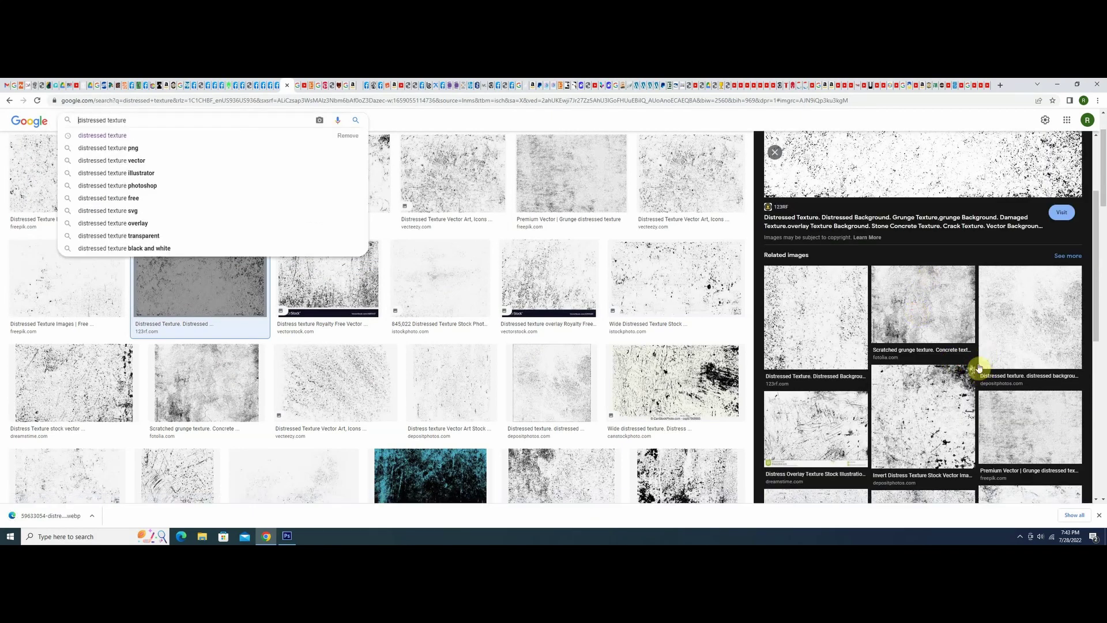
left_click(949, 316)
left_click_drag(946, 316, 914, 302)
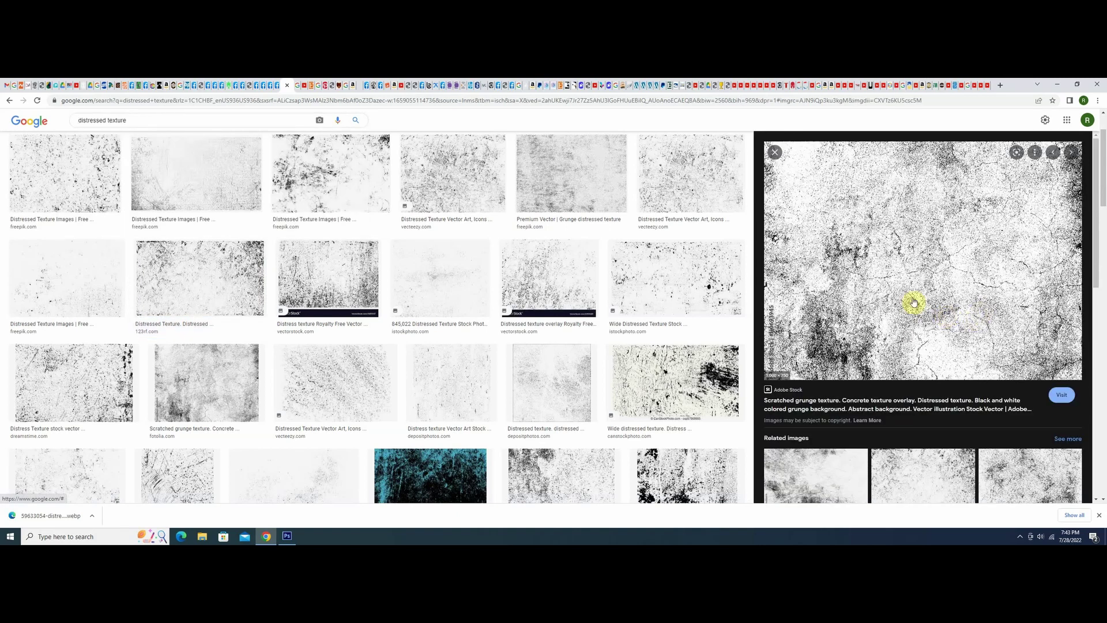
right_click(939, 225)
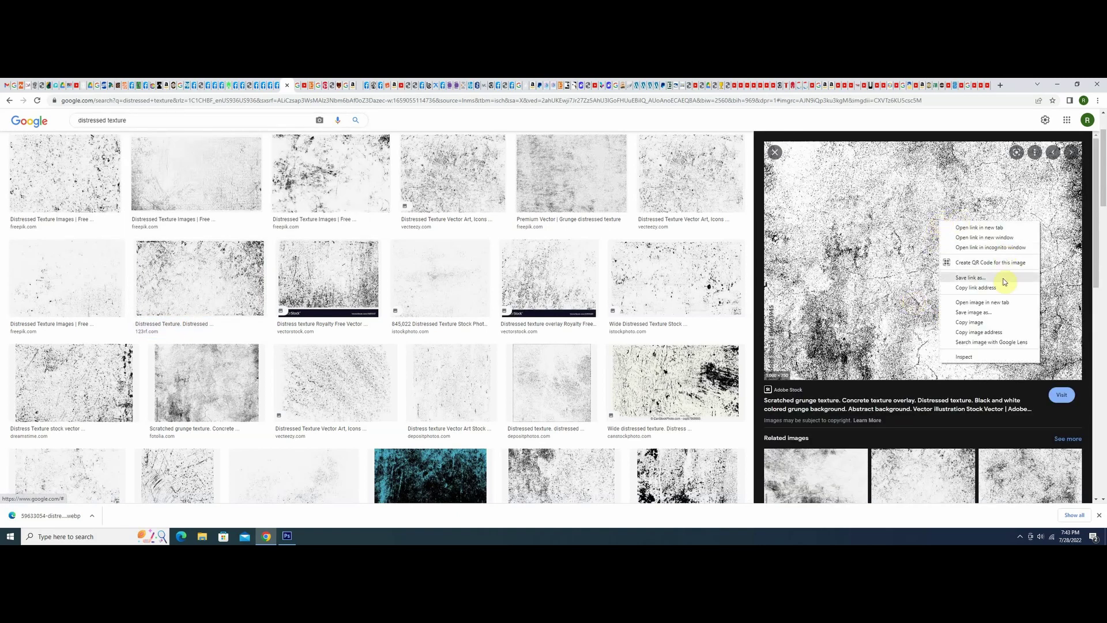
left_click(997, 317)
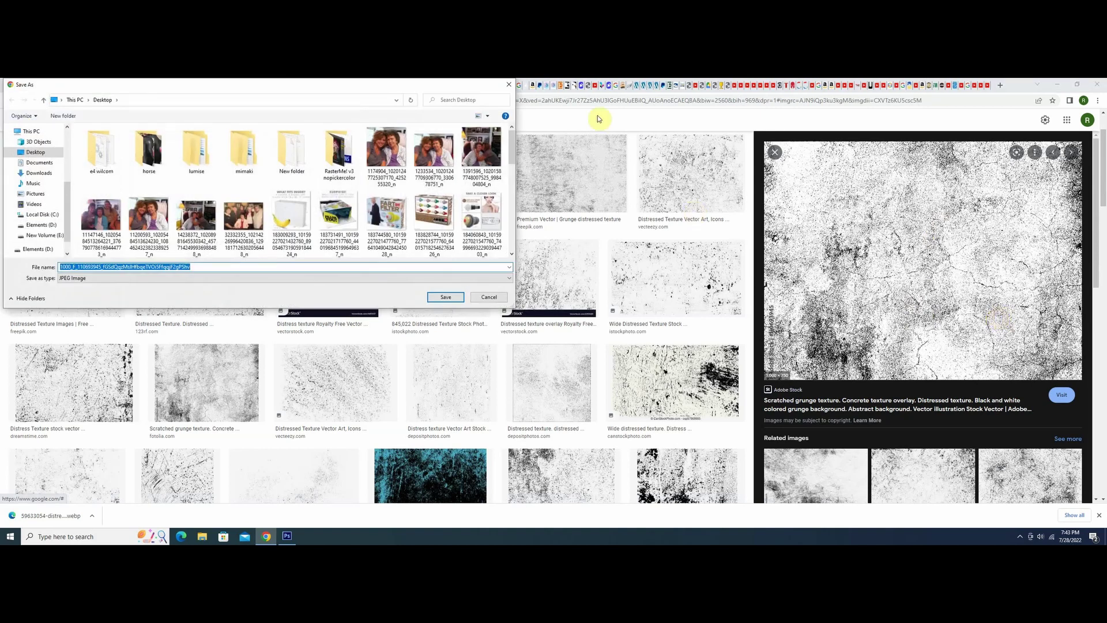
left_click(448, 298)
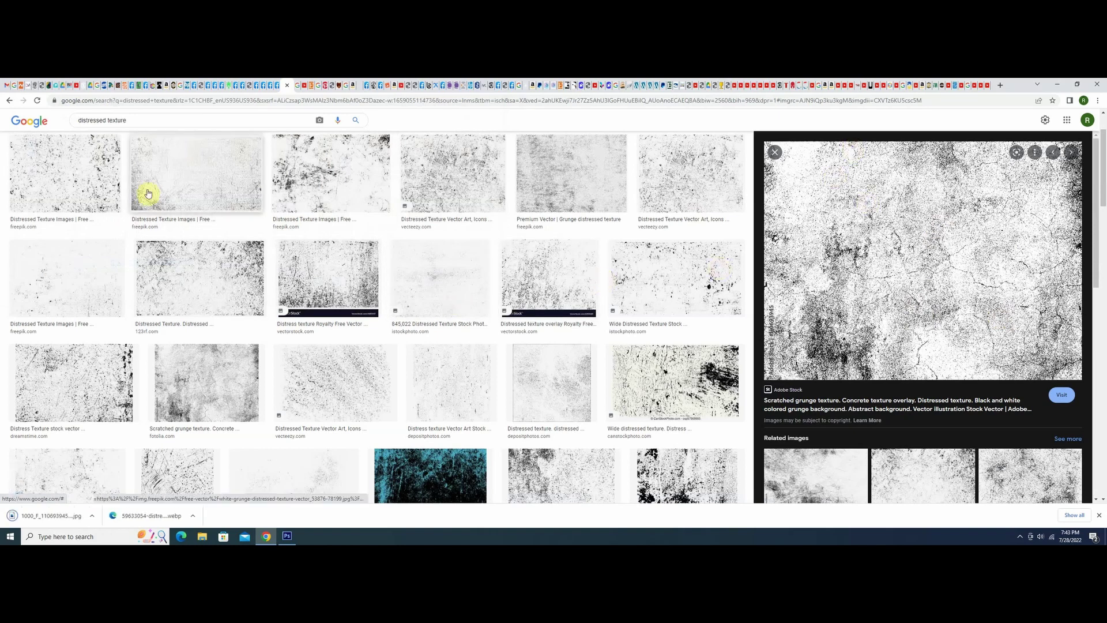
left_click(227, 277)
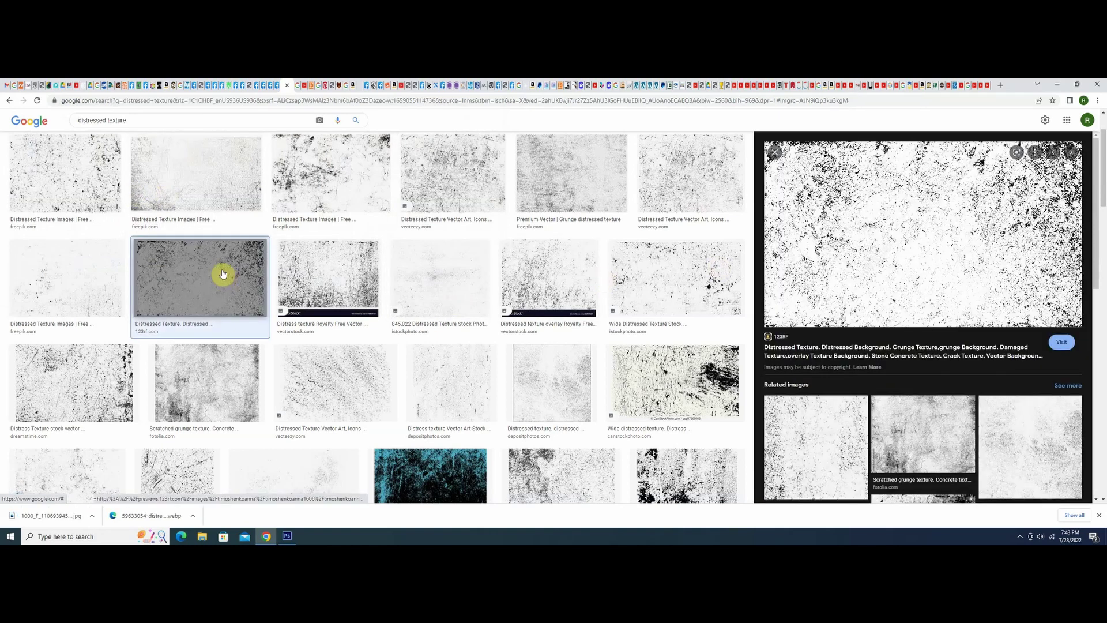
right_click(931, 221)
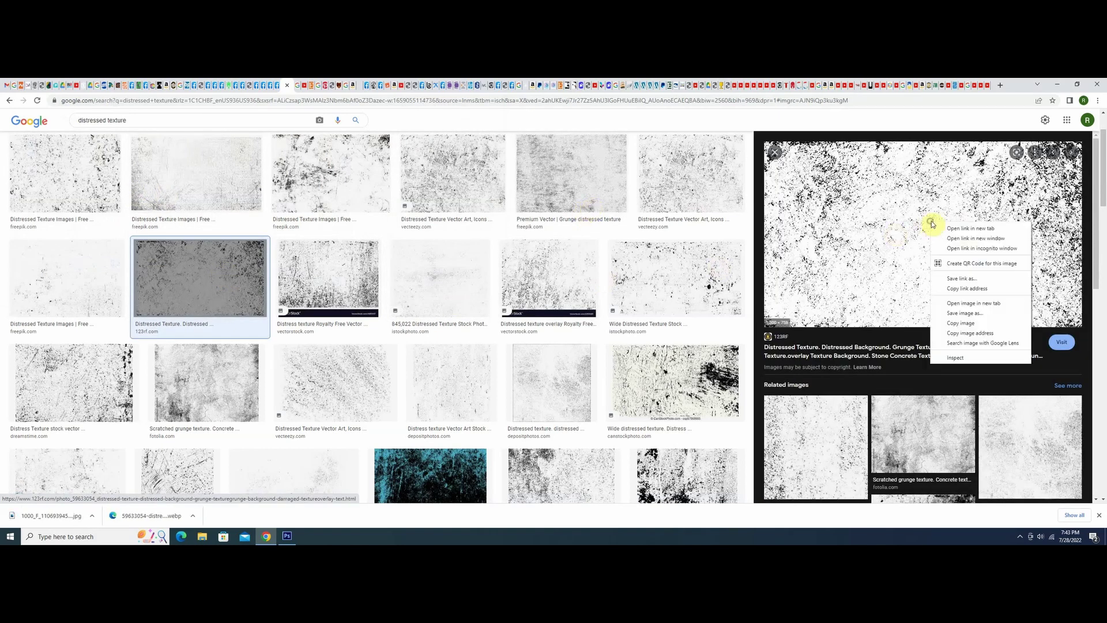
left_click(981, 314)
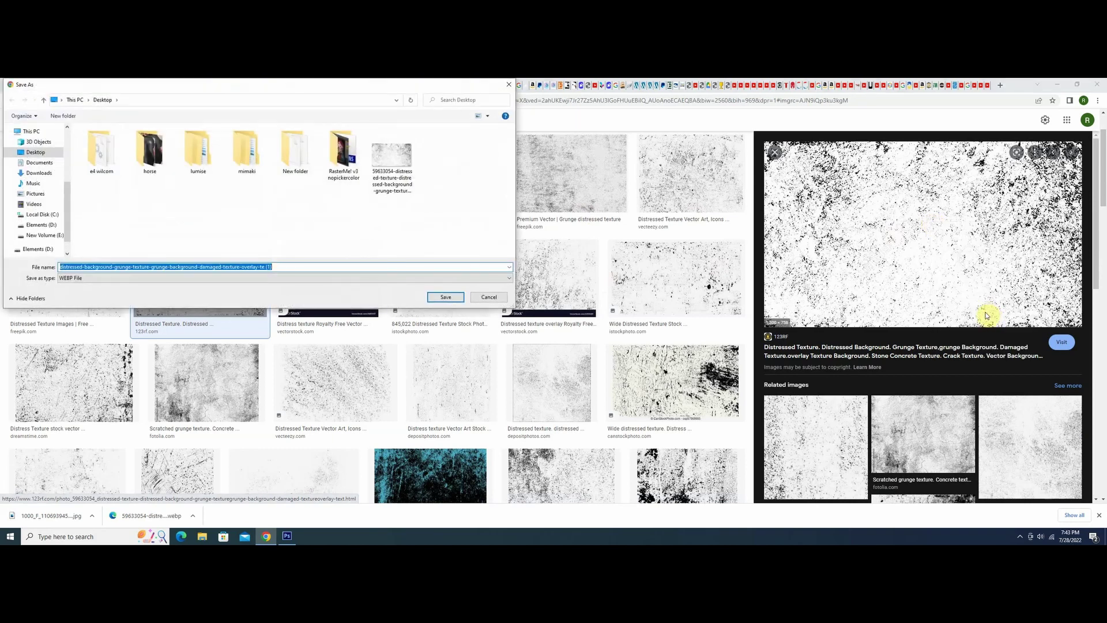
left_click(481, 298)
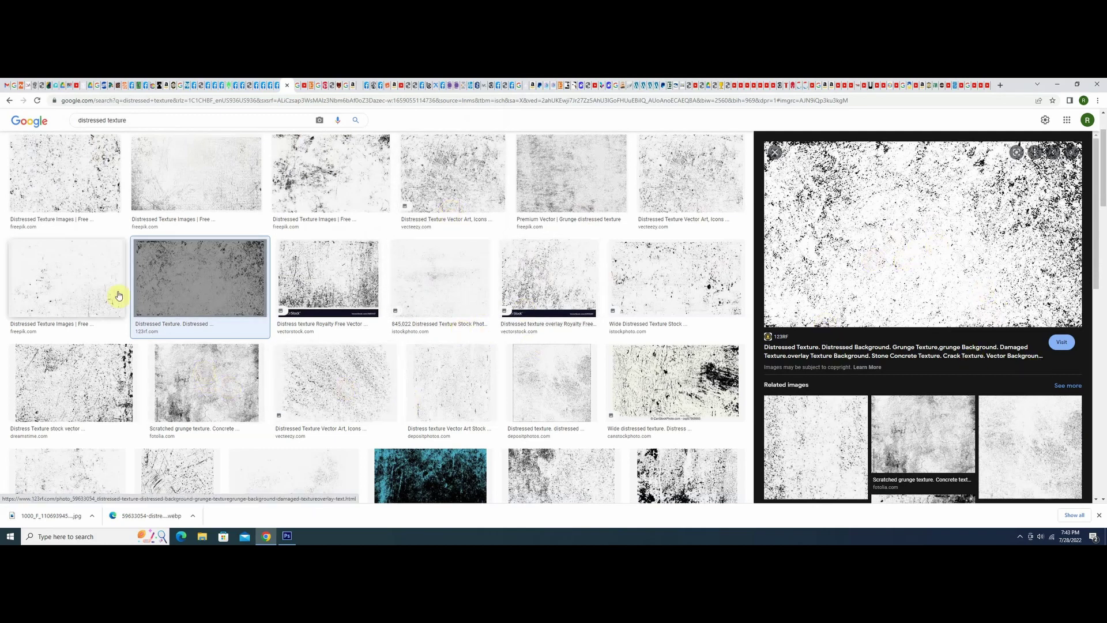
Find the black-and-white Vecteezy distressed texture among the results and save its image to the Desktop as a JPEG
left_click(467, 391)
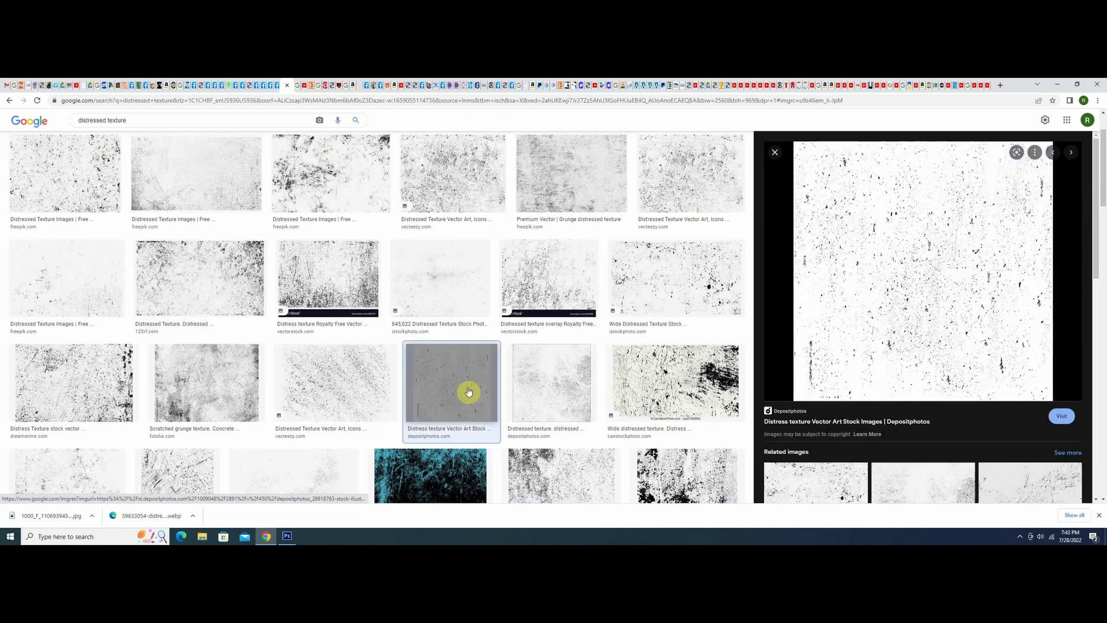
scroll(607, 345, "up", 2)
left_click(677, 253)
scroll(673, 217, "down", 1)
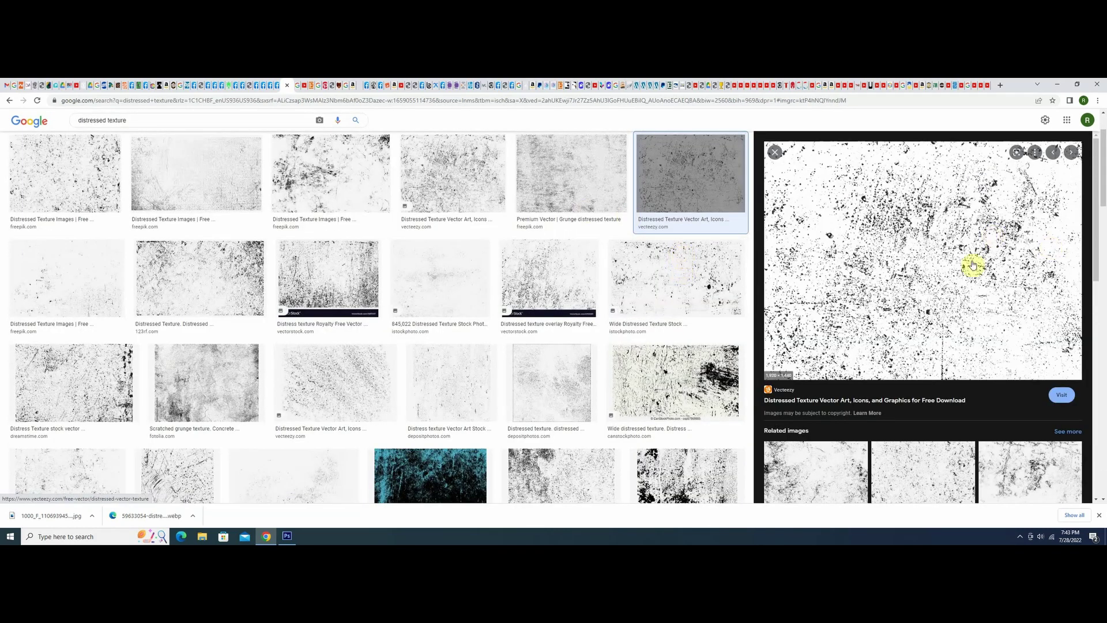
right_click(951, 259)
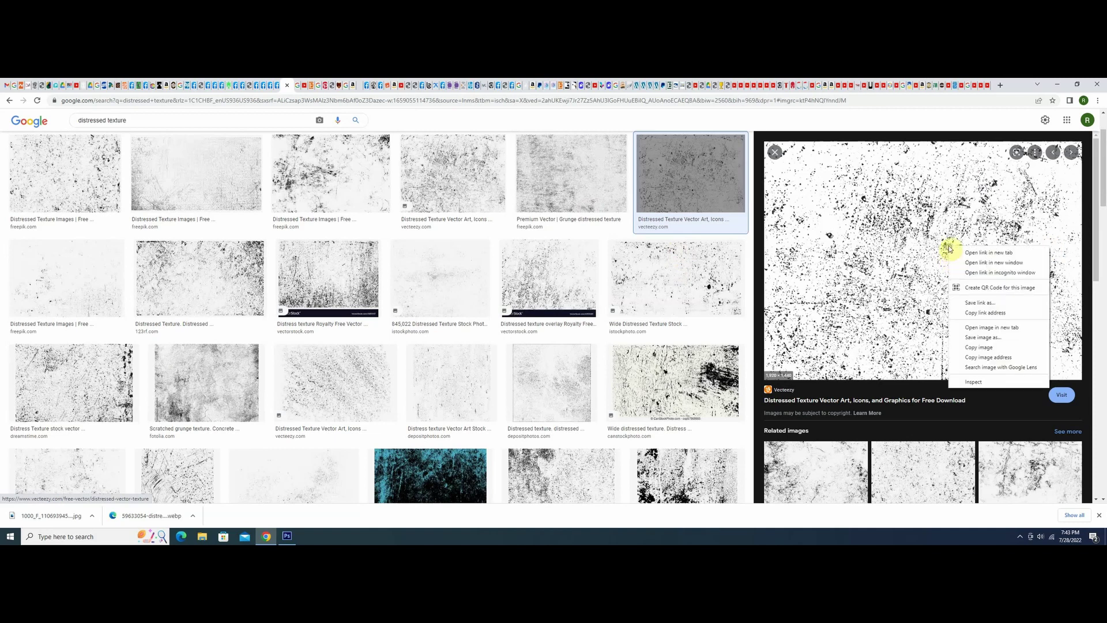
left_click(991, 340)
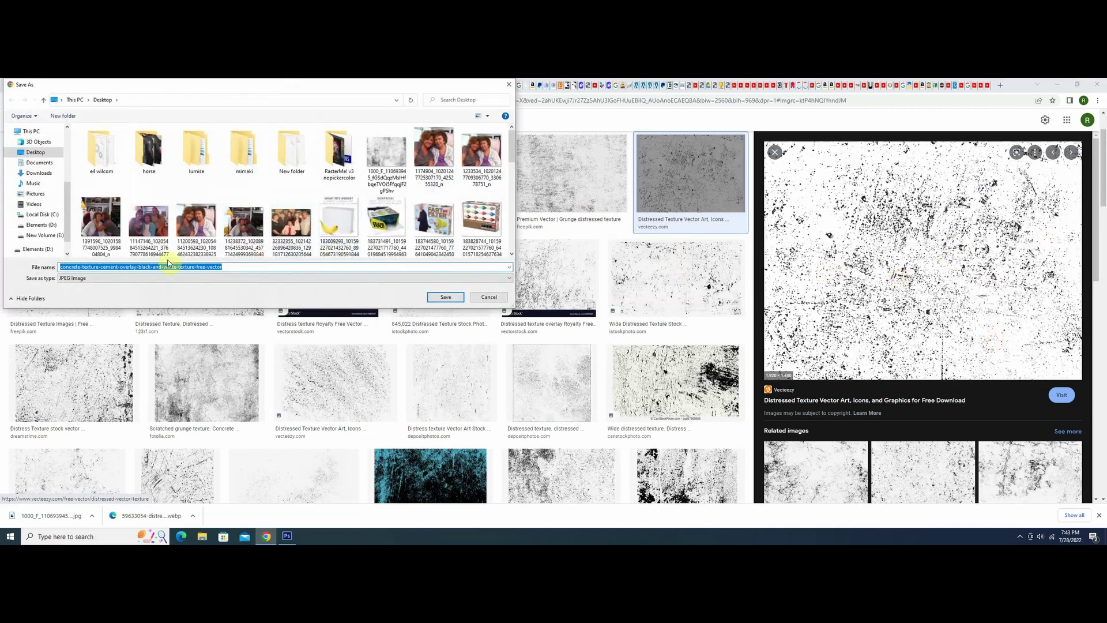
left_click(446, 297)
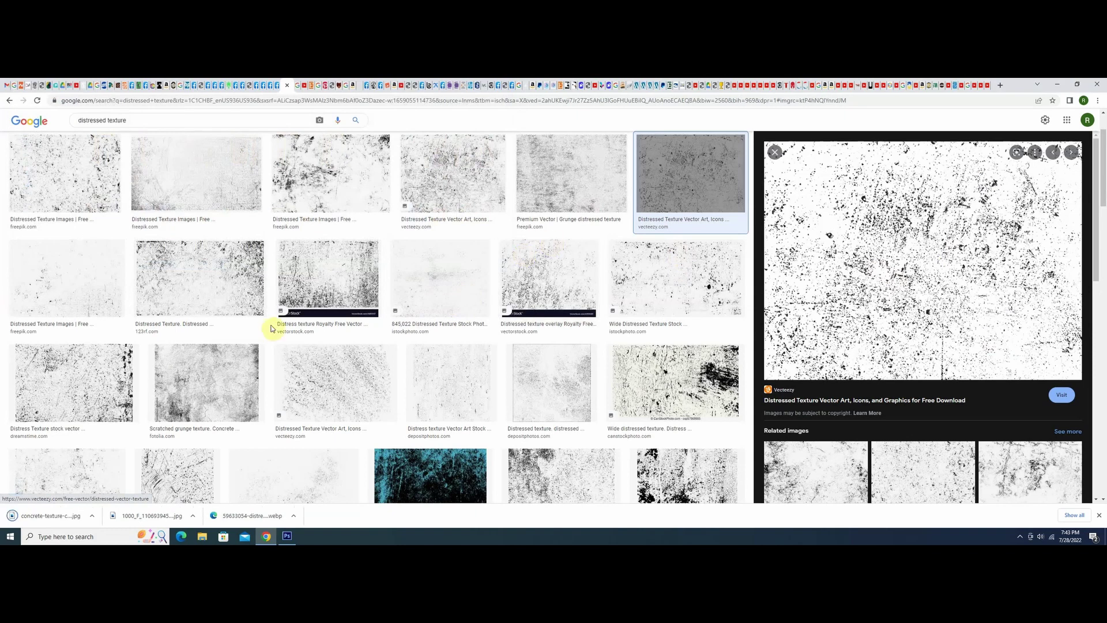
Switch to Photoshop and add the text 270 in the Colleged font on the upper part of the blank canvas
left_click(288, 538)
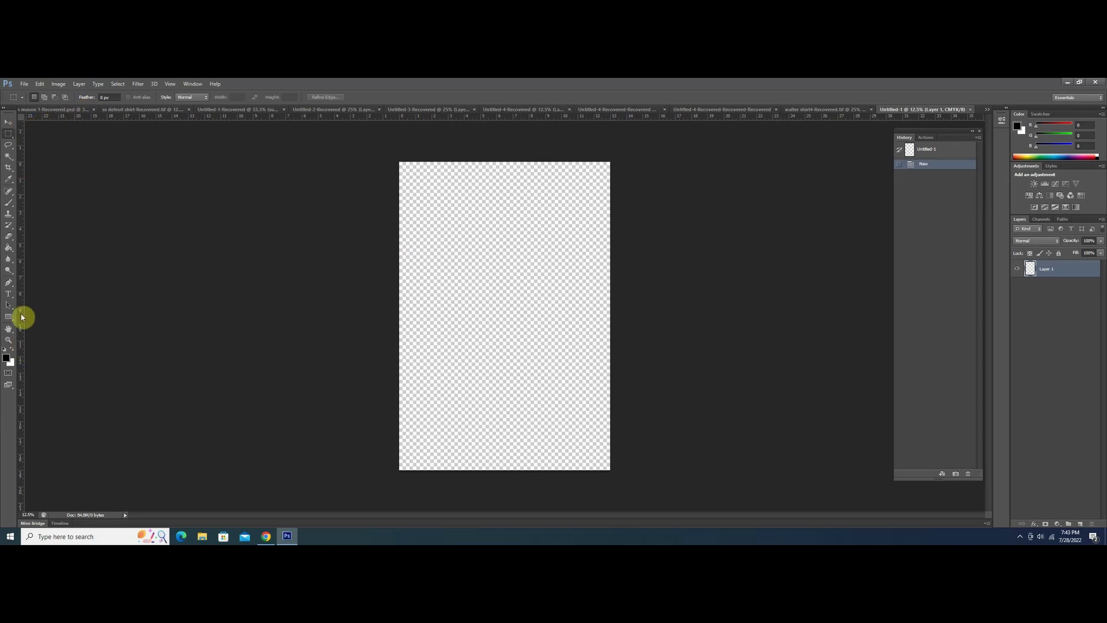
left_click(9, 294)
left_click(428, 243)
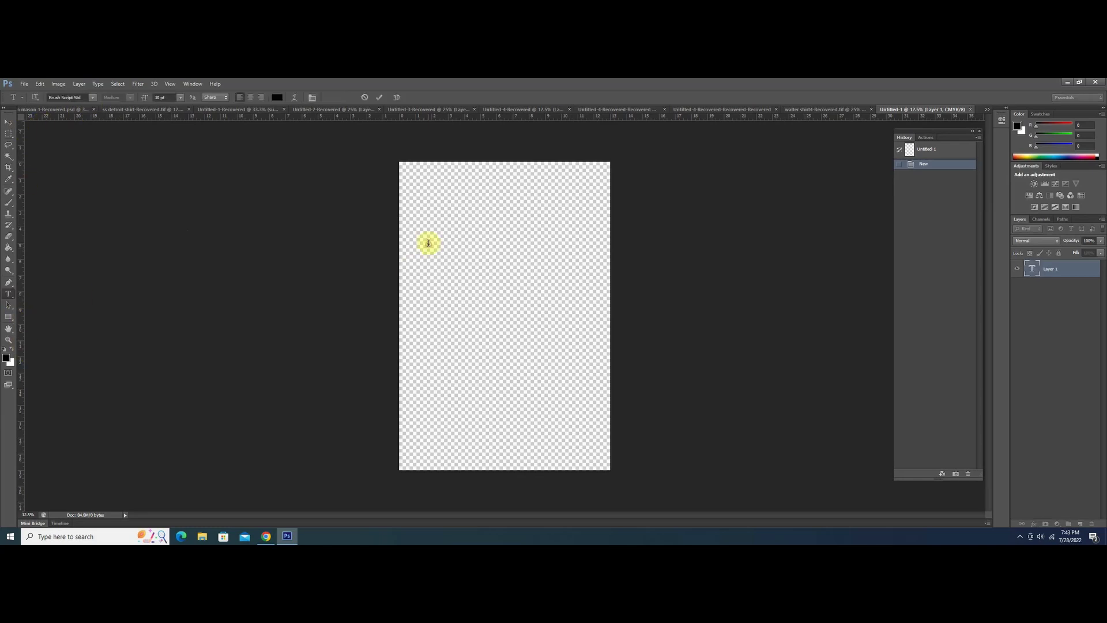
left_click(92, 98)
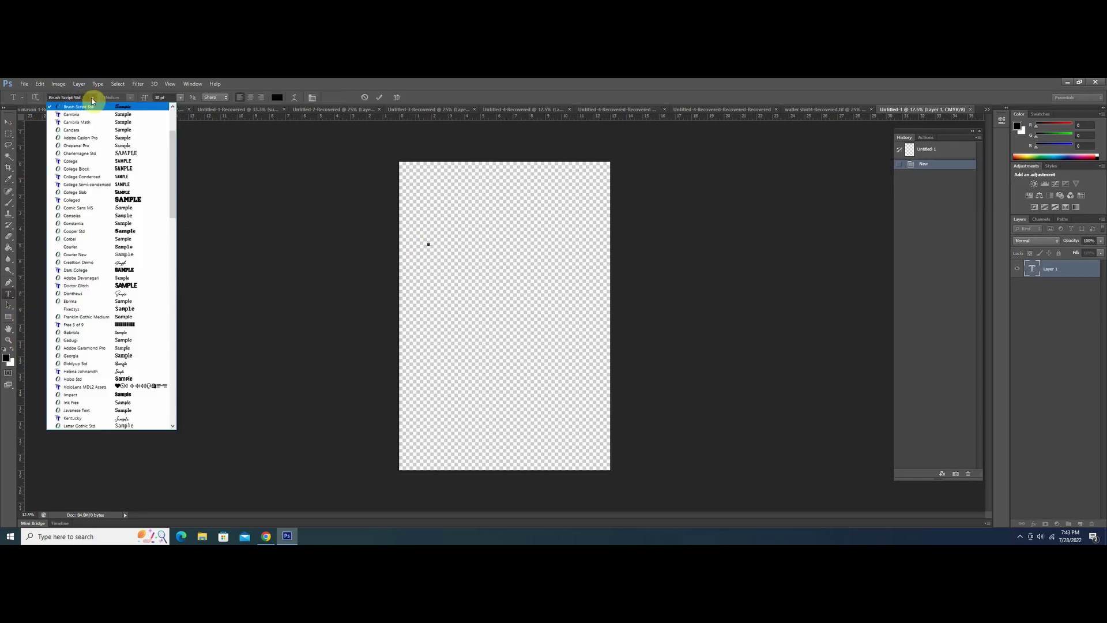
left_click(149, 201)
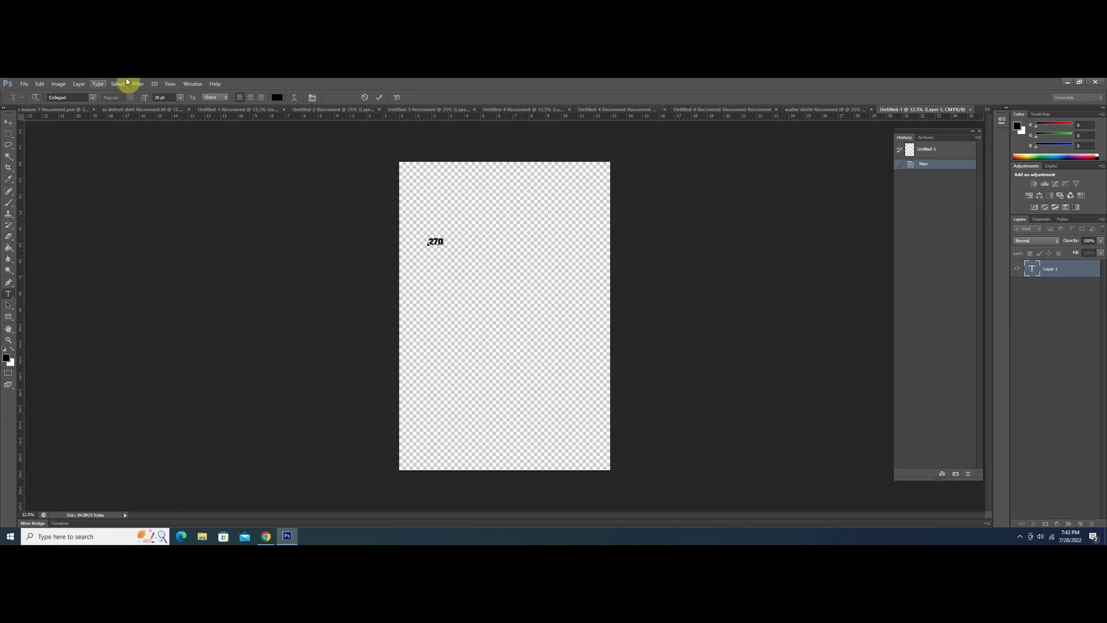
Enlarge the 270 text with Free Transform to nearly the full canvas width, about 407 pt
left_click(24, 84)
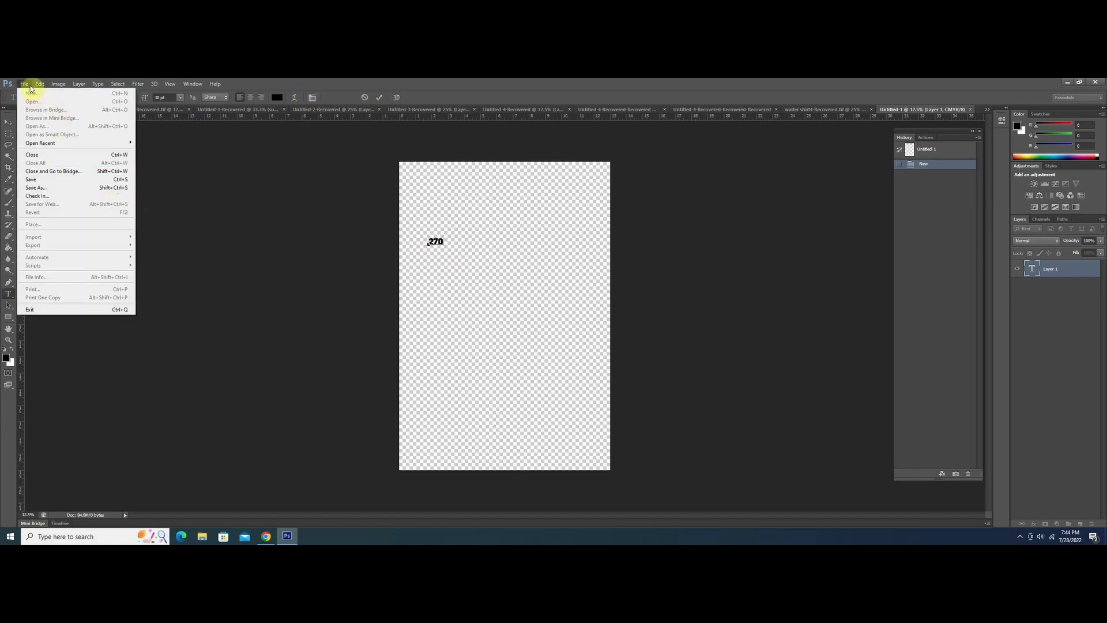
mouse_move(39, 83)
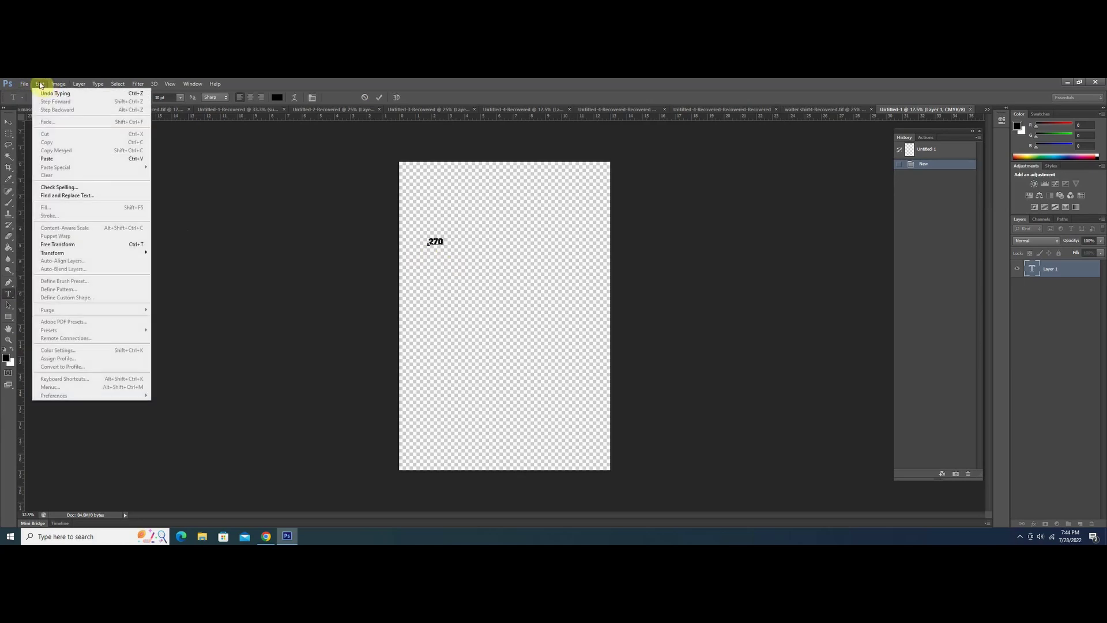
left_click(104, 244)
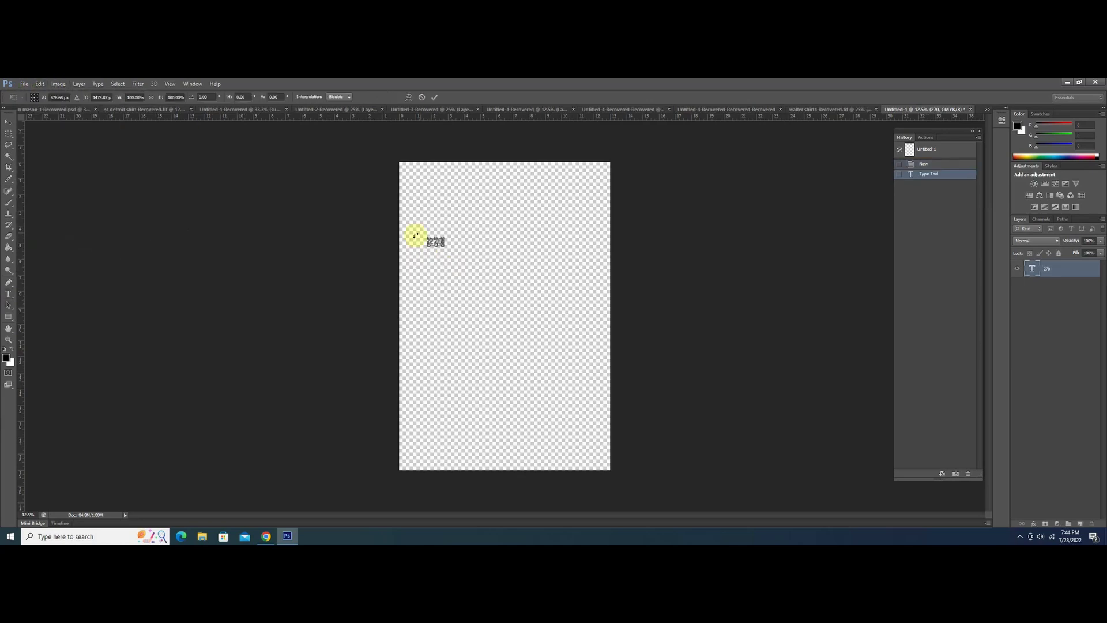
left_click_drag(442, 243, 602, 325)
left_click_drag(430, 238, 406, 227)
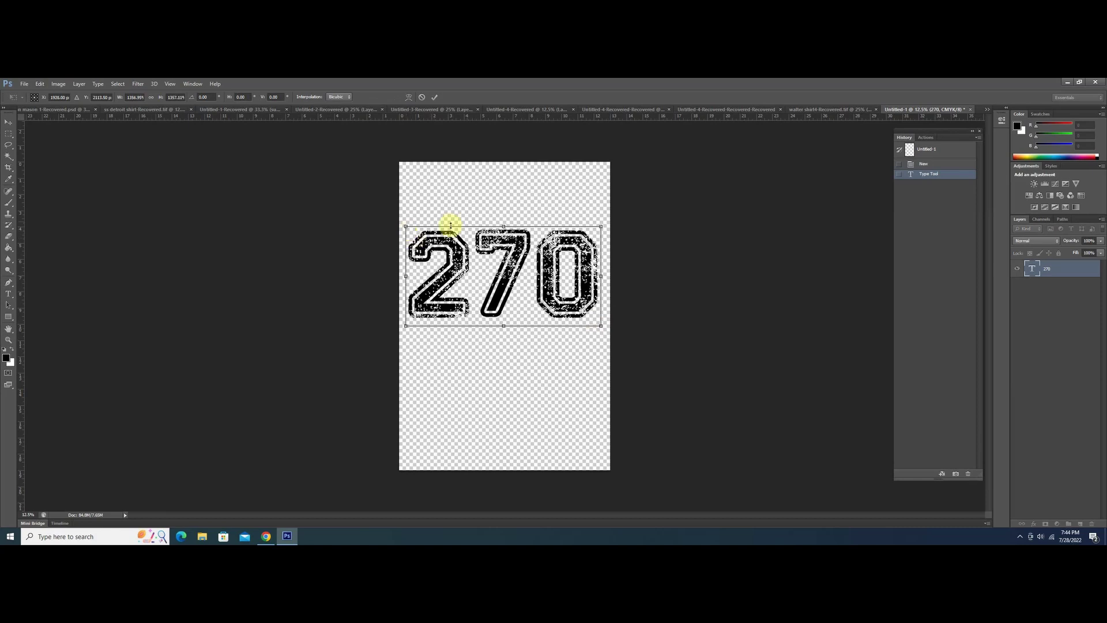
left_click(441, 98)
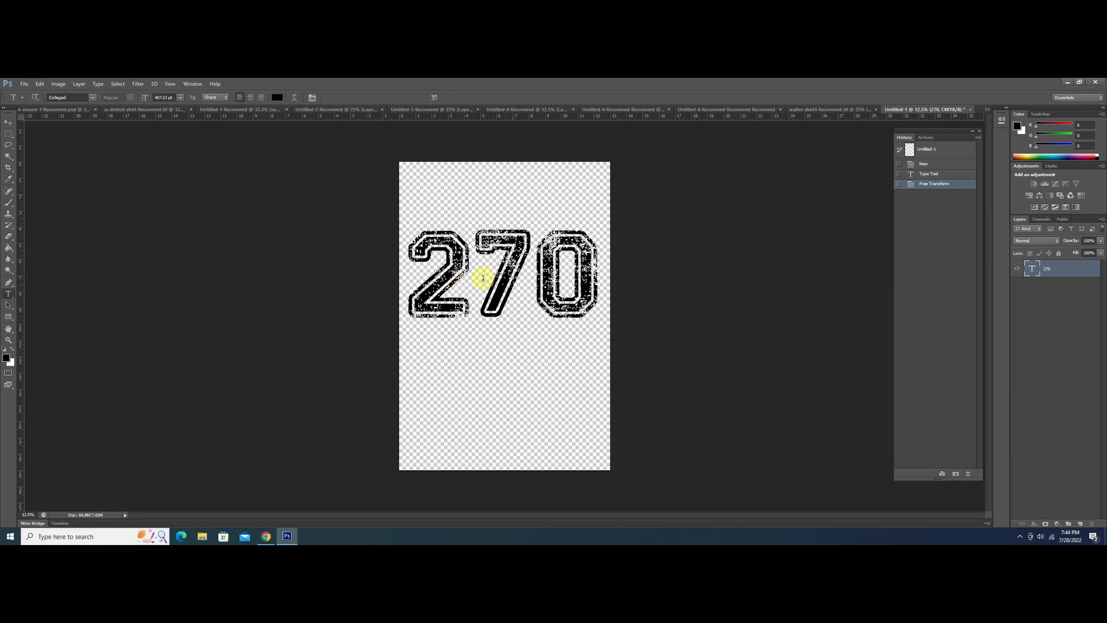
Select the whole 270 text and change its font to College Slab
double_click(506, 277)
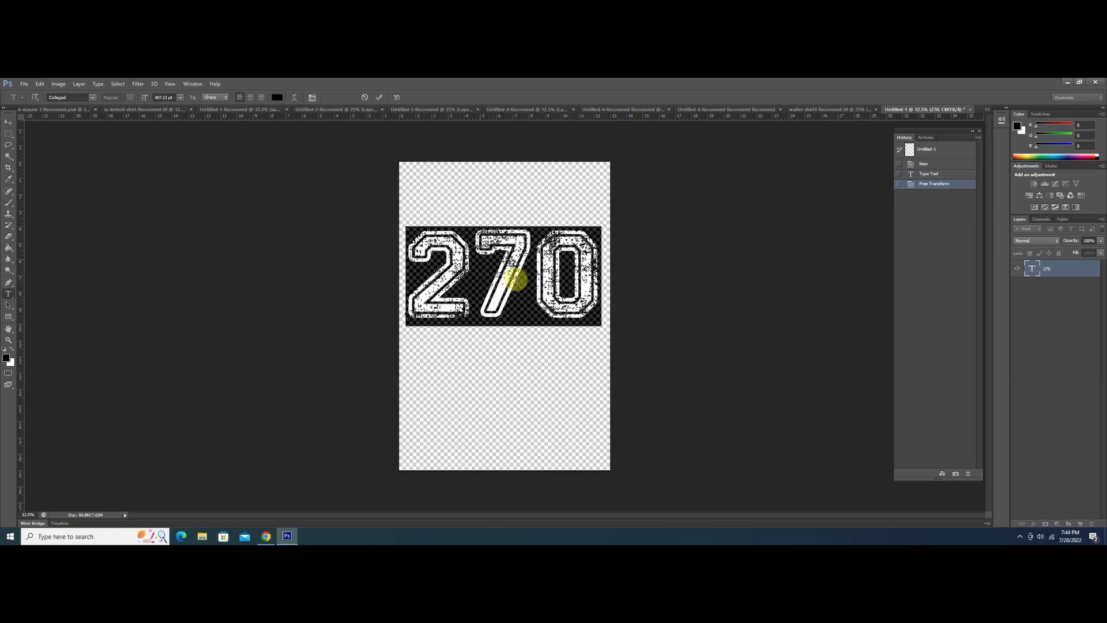
left_click(92, 97)
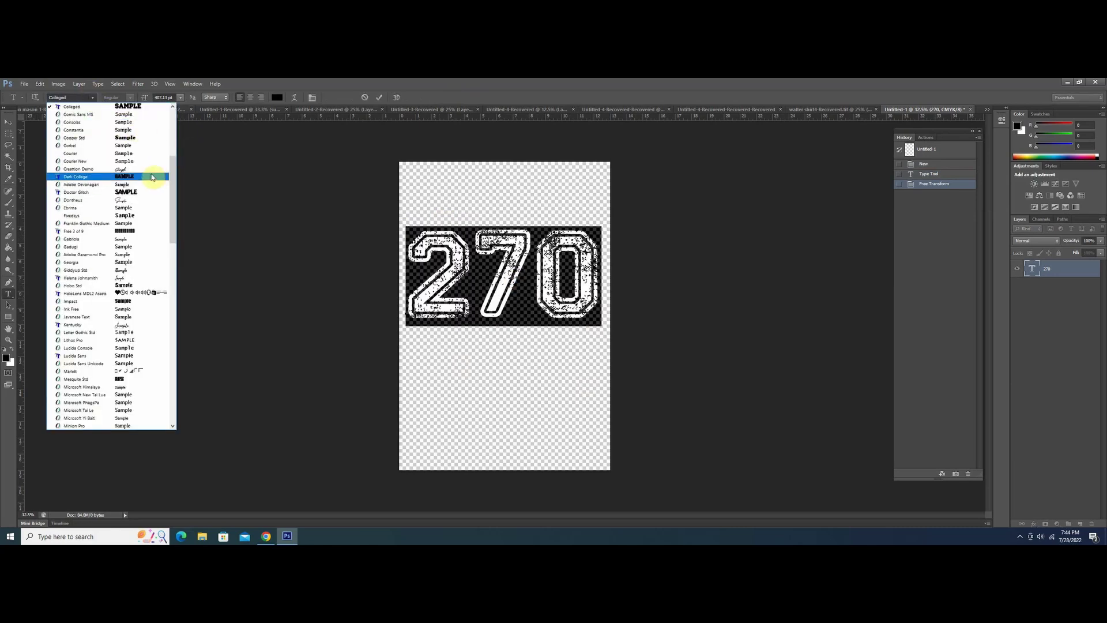
scroll(154, 137, "up", 1)
left_click(155, 122)
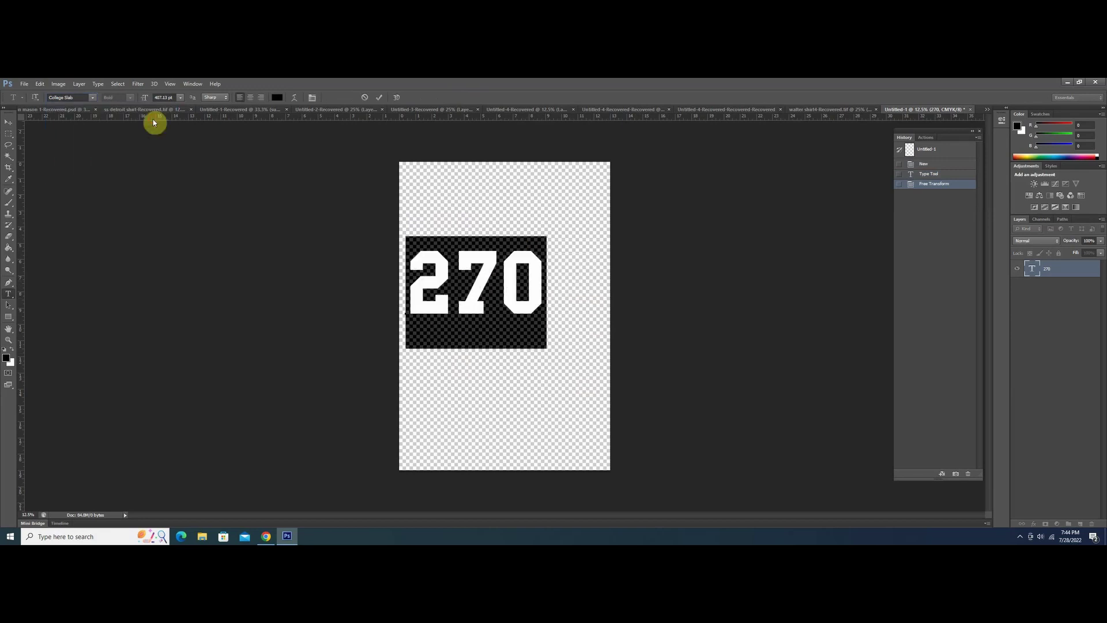
Try the 270 text in the College Block, Colleged and Dark College fonts
left_click(93, 98)
scroll(154, 173, "up", 1)
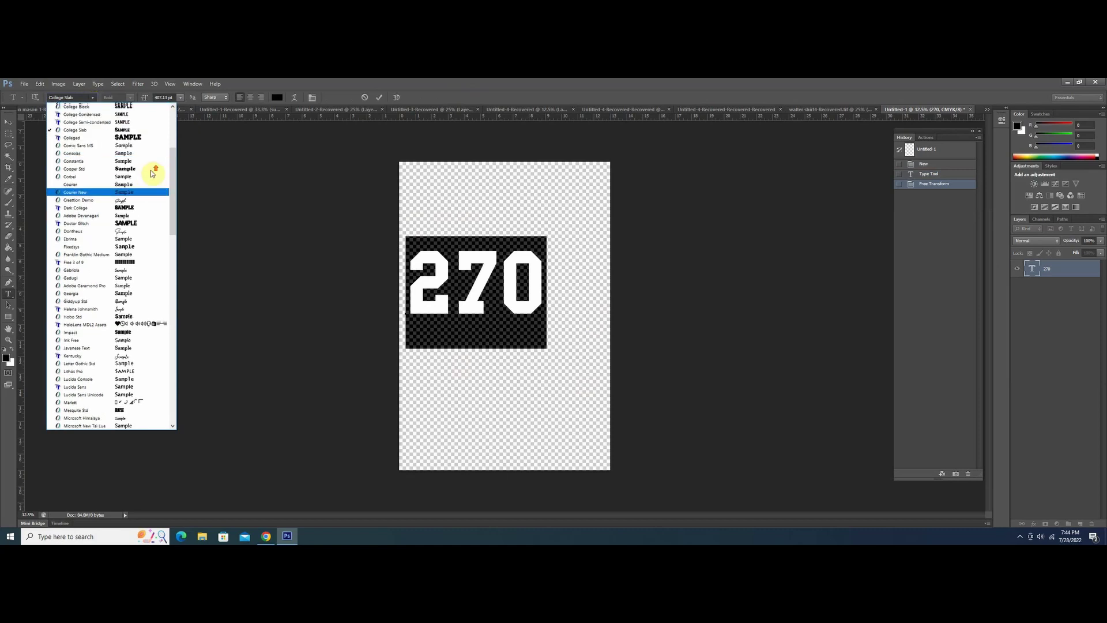
left_click(149, 107)
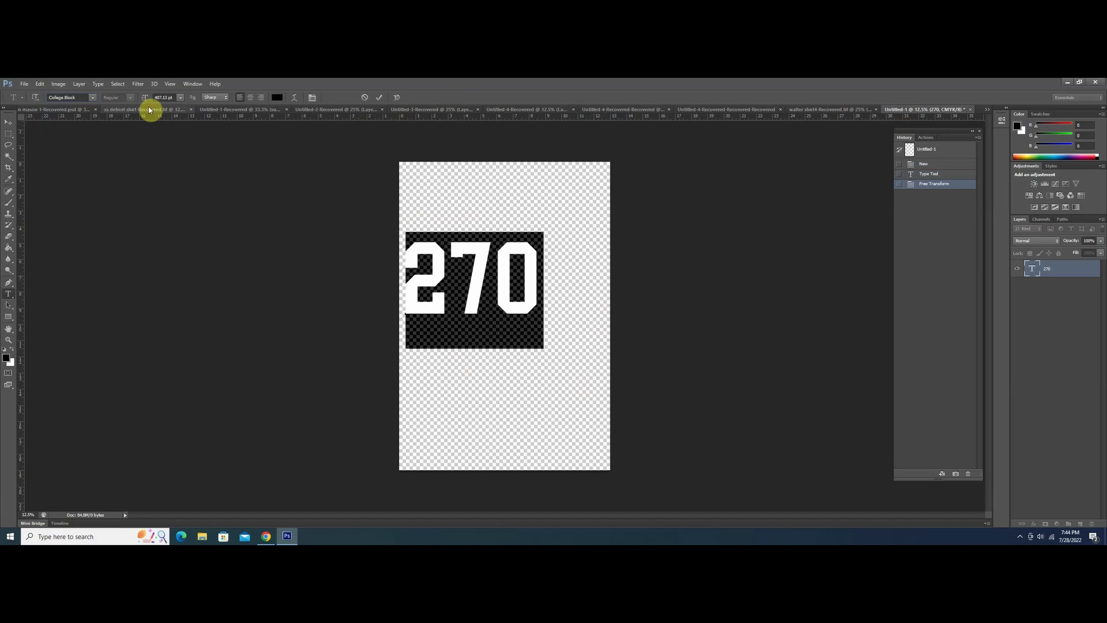
left_click(94, 99)
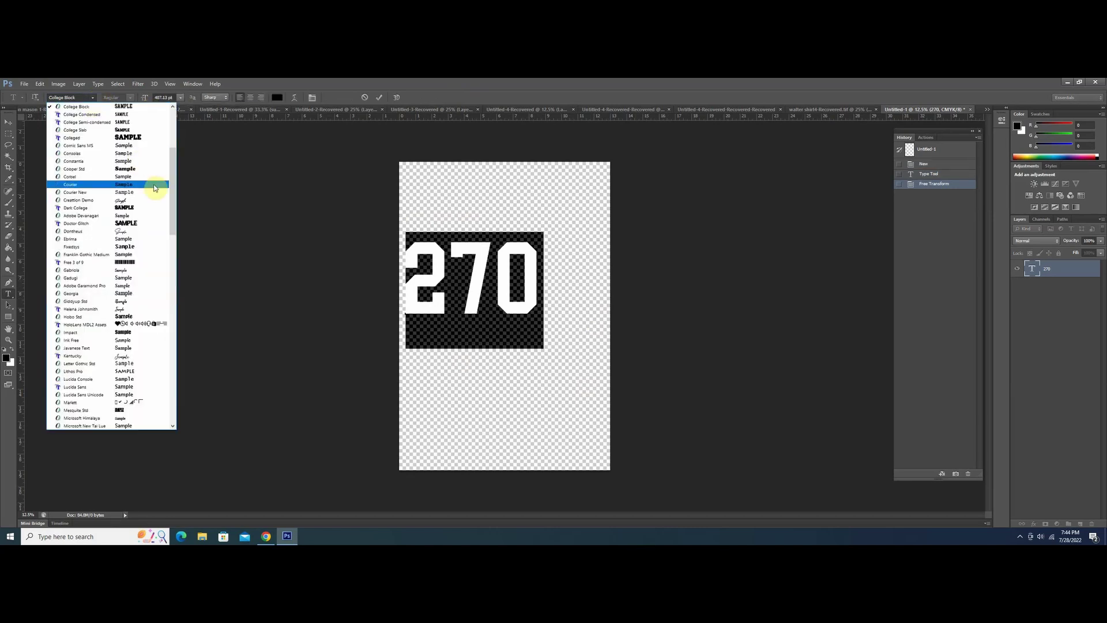
left_click(152, 139)
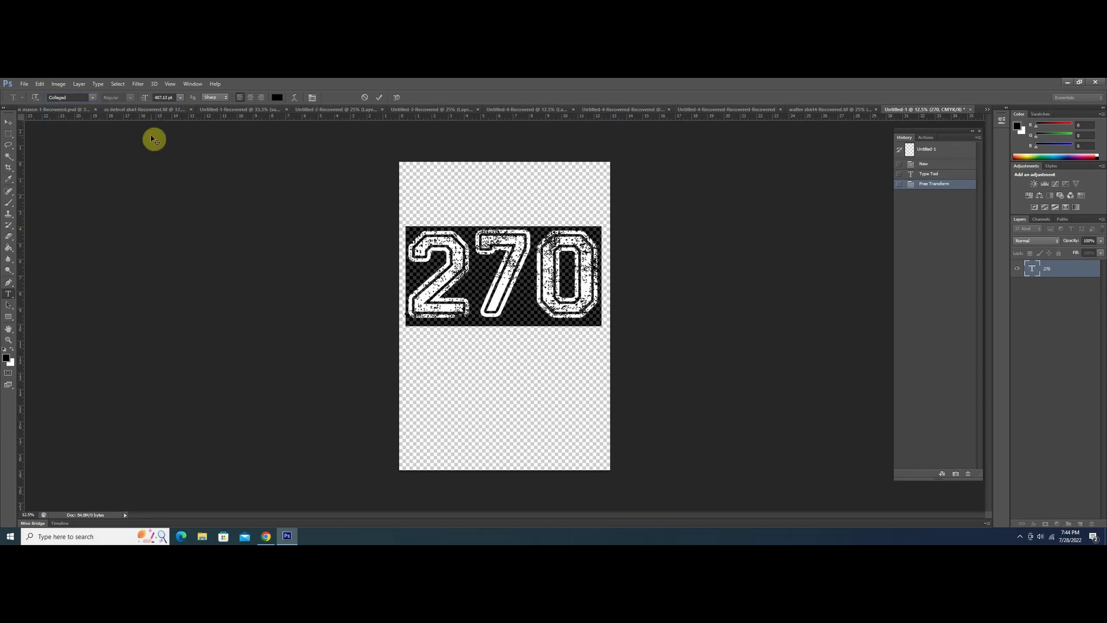
left_click(92, 98)
scroll(156, 176, "up", 3)
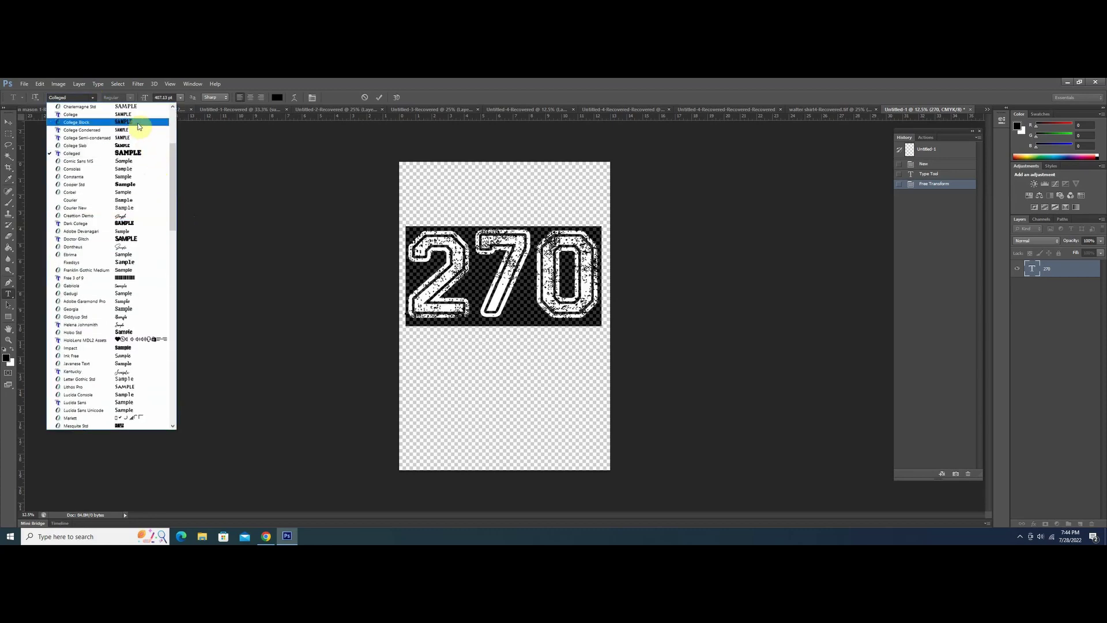
left_click(138, 123)
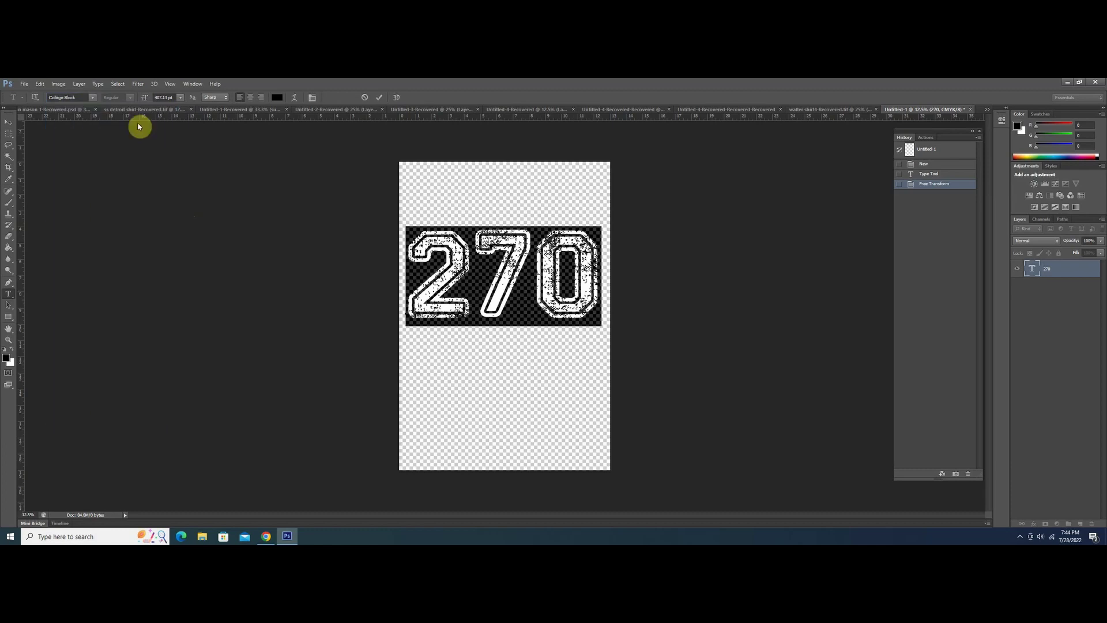
left_click(93, 99)
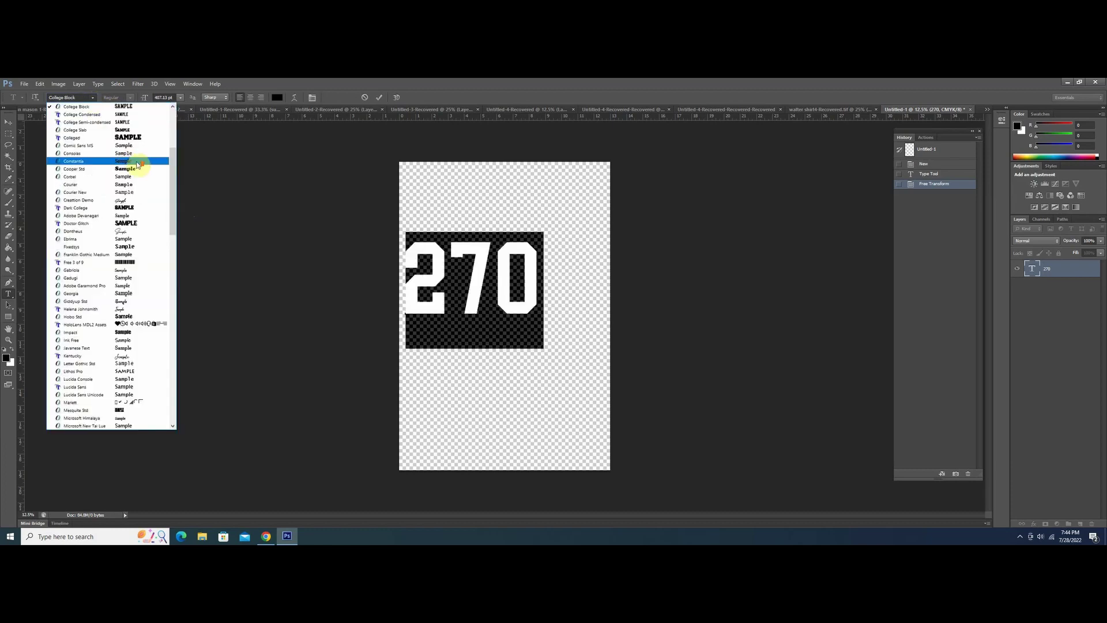
scroll(138, 164, "up", 2)
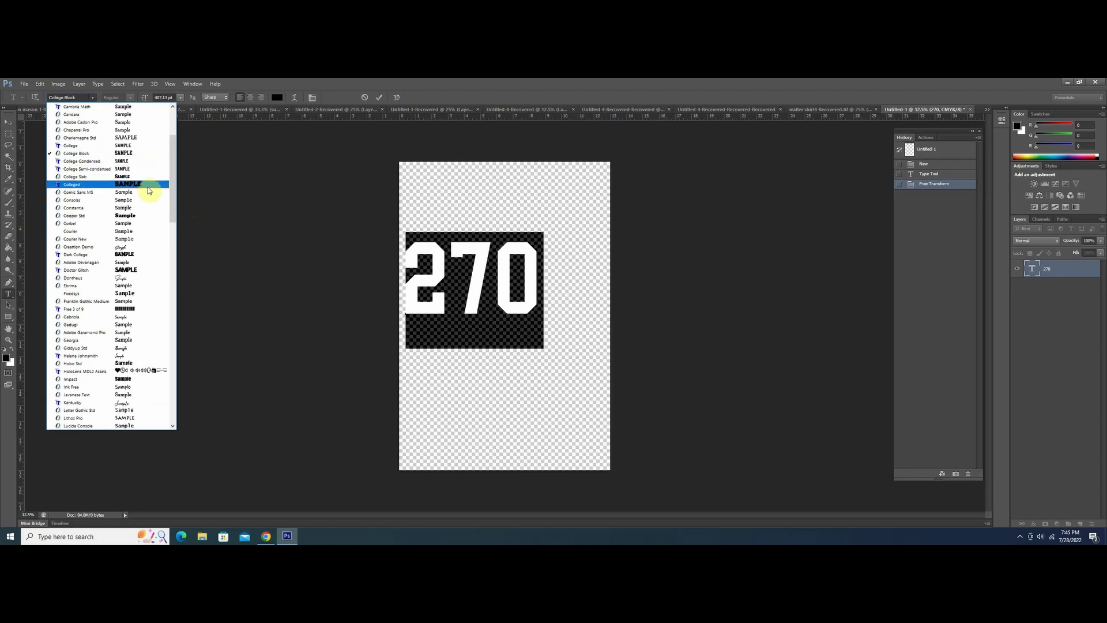
left_click(128, 256)
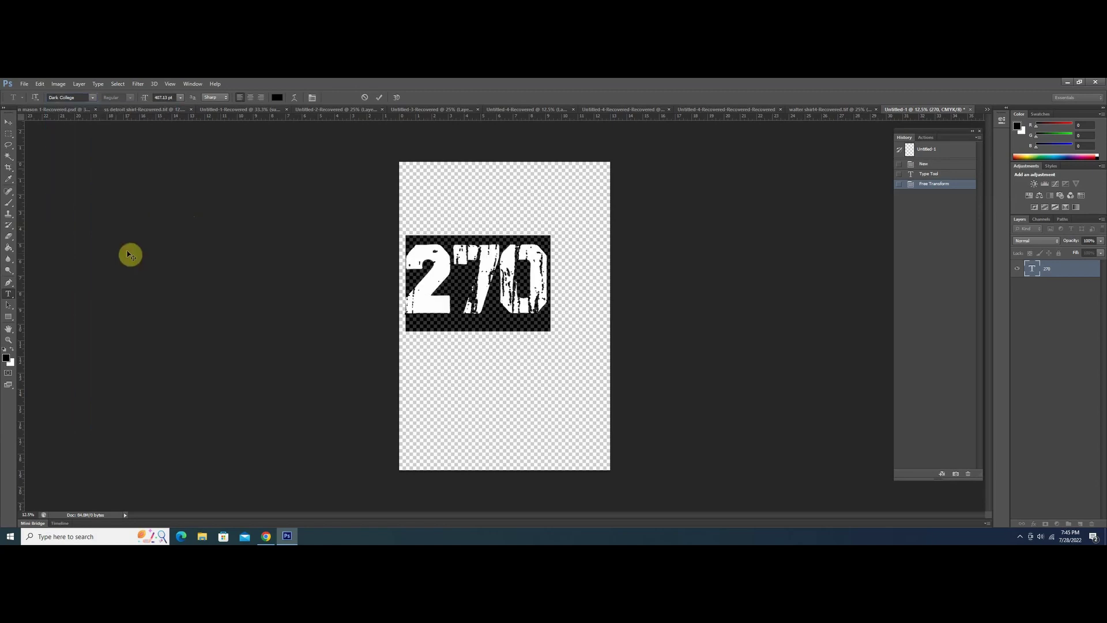
Try the Stencil Std font on the selected 270 text
left_click(94, 97)
scroll(149, 232, "down", 1)
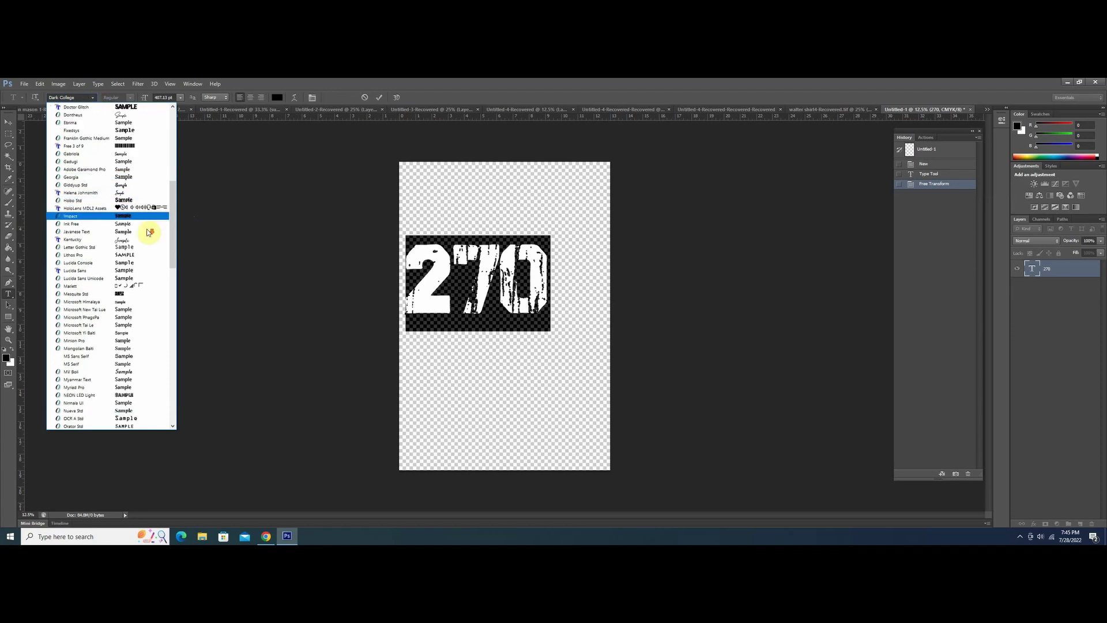
scroll(149, 232, "down", 2)
scroll(148, 238, "down", 4)
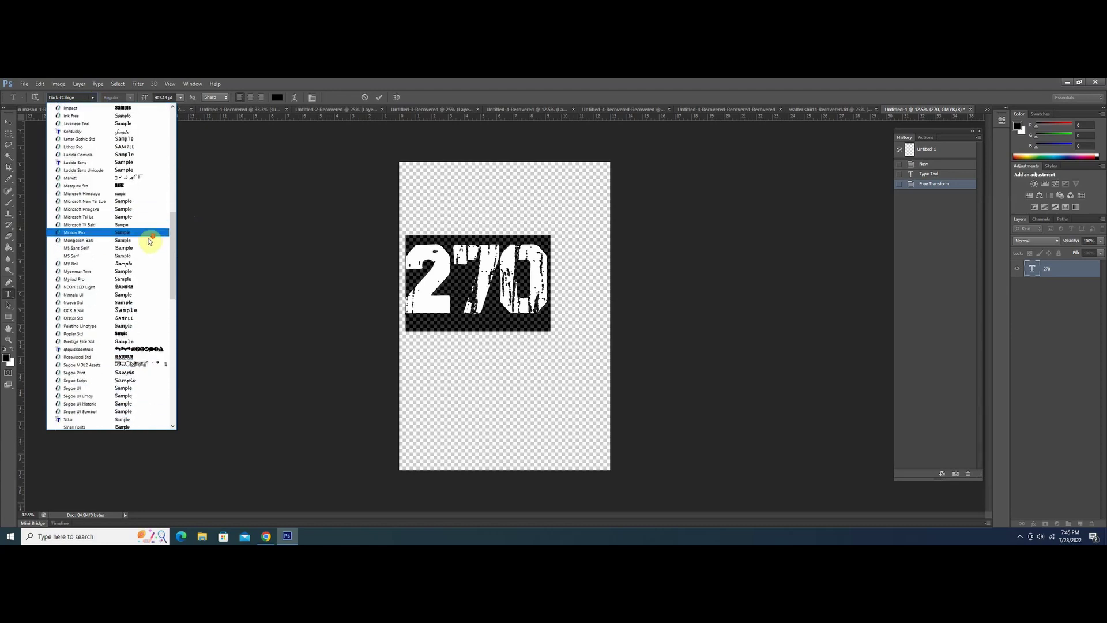
scroll(150, 245, "down", 1)
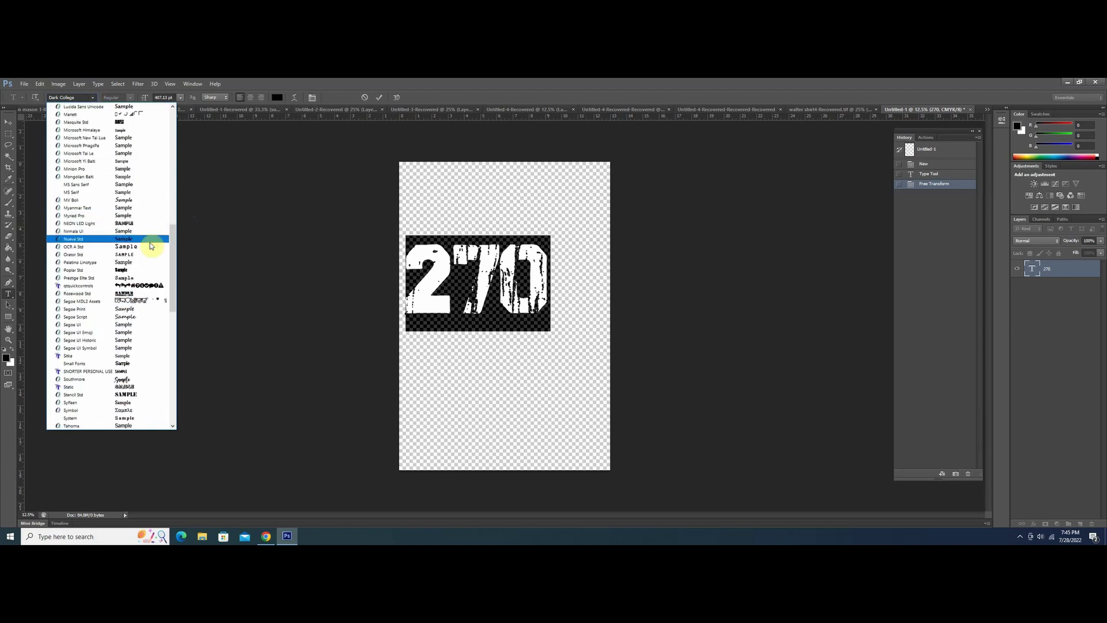
left_click(143, 396)
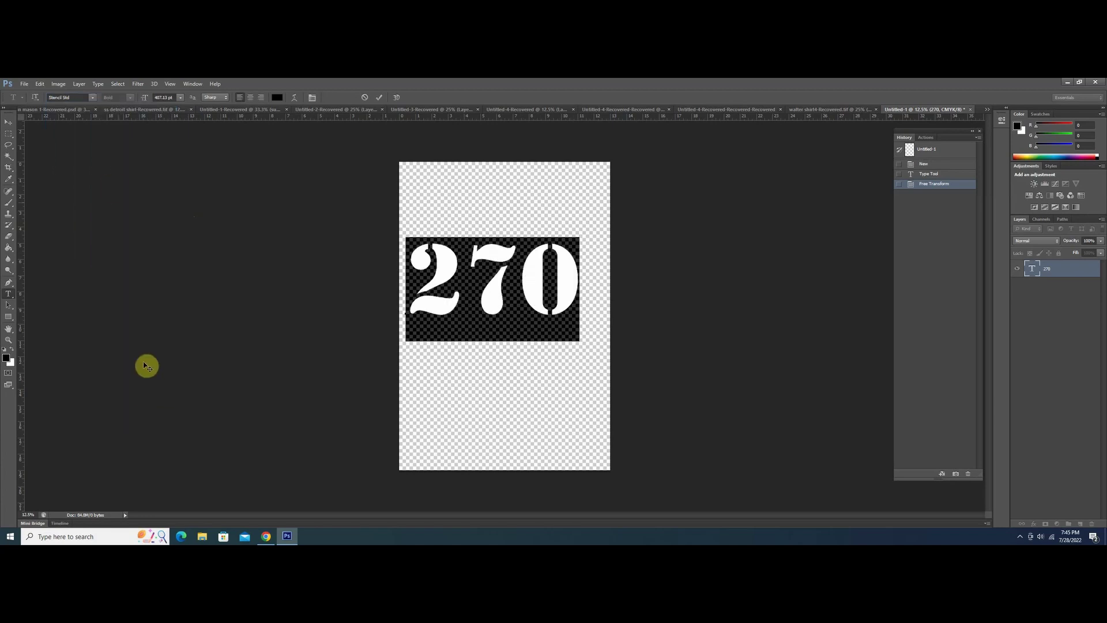
Set the 270 text's font to College Slab and commit the text edit
left_click(93, 99)
scroll(124, 237, "up", 5)
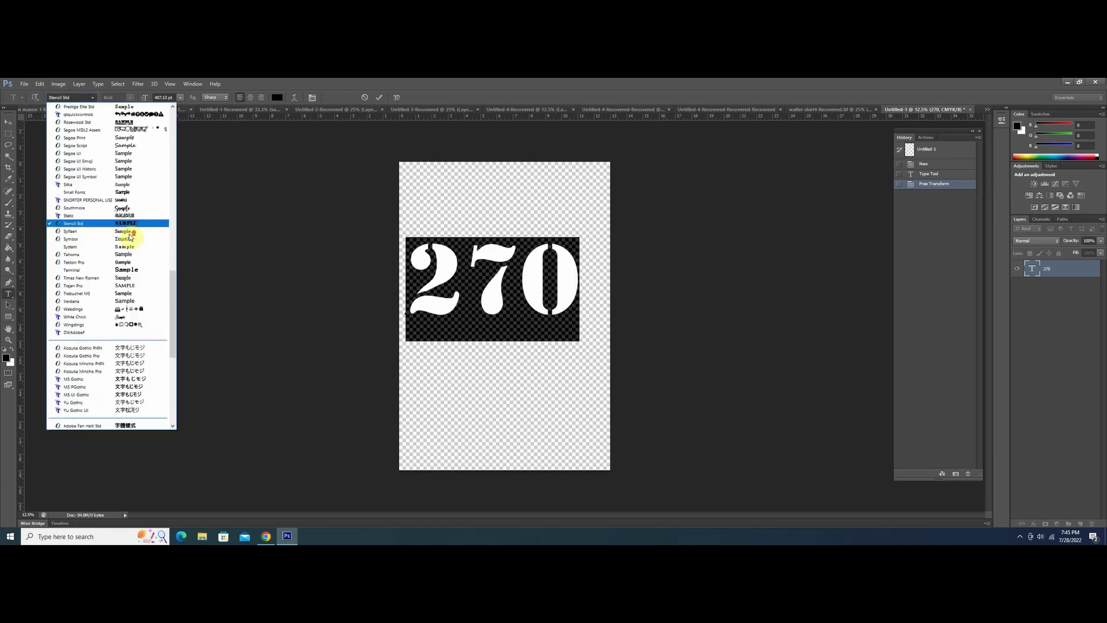
left_click_drag(172, 311, 161, 143)
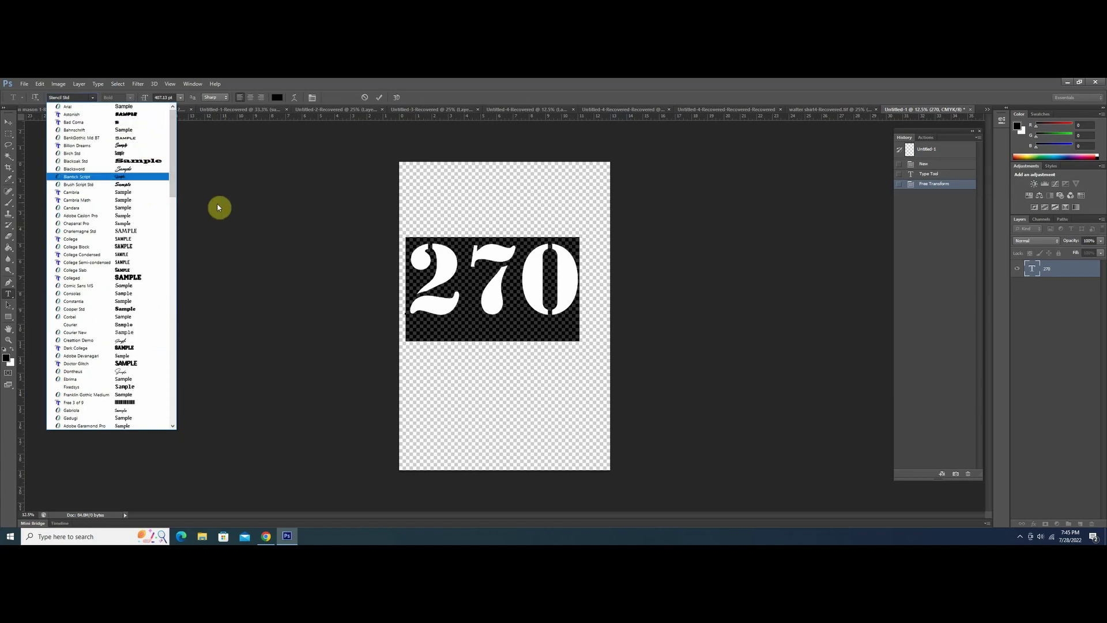
left_click(127, 270)
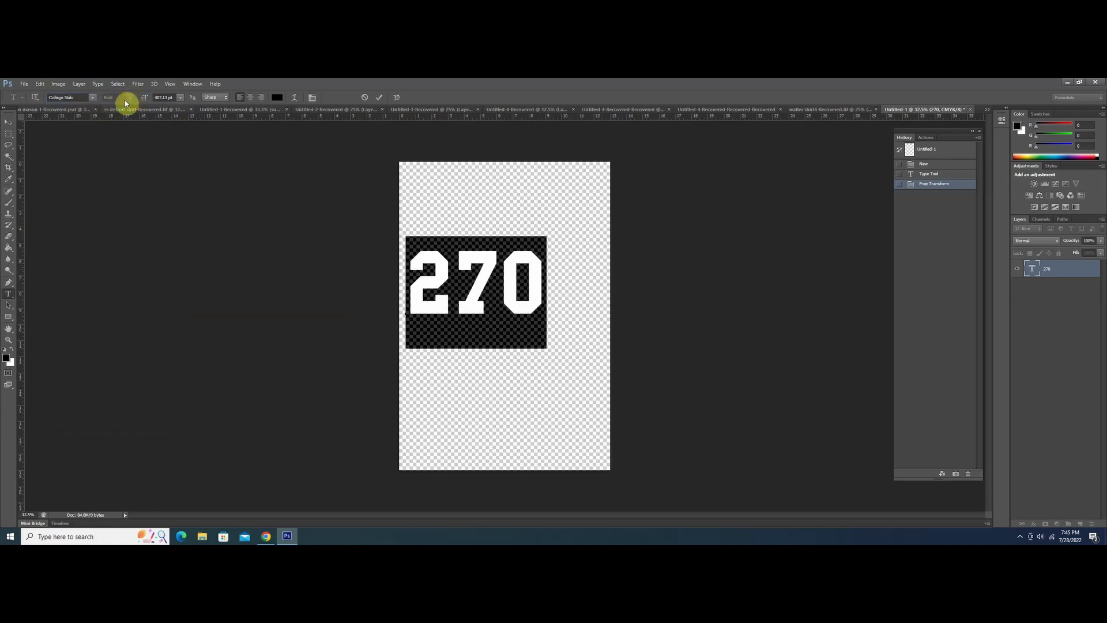
left_click(379, 97)
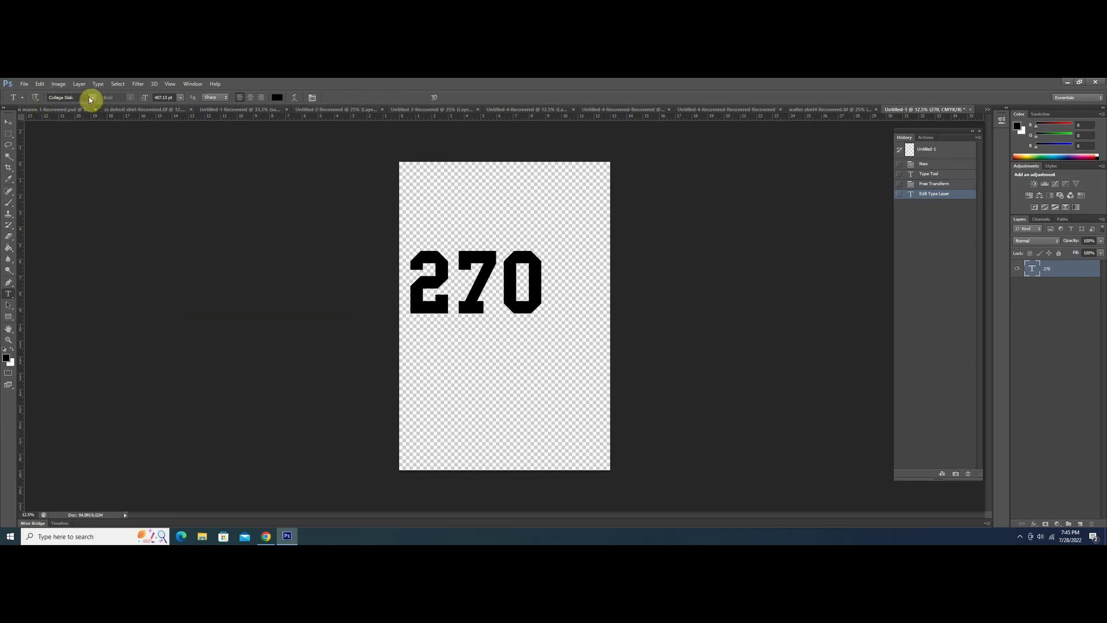
Enlarge the 270 text proportionally with Free Transform to about 144%, so it nearly spans the canvas width
left_click(60, 88)
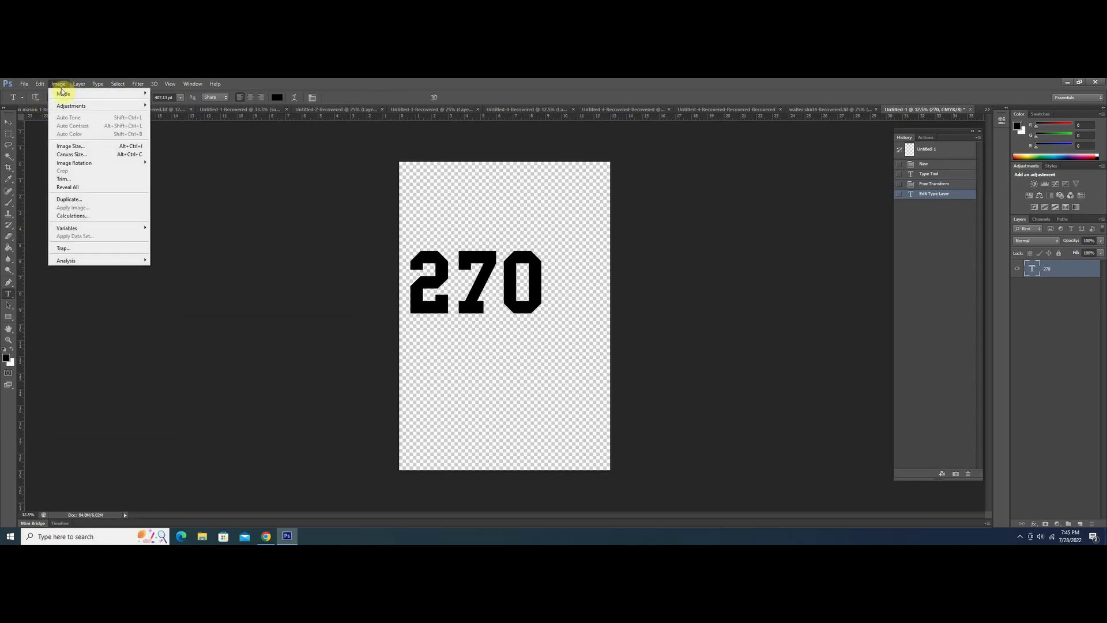
mouse_move(40, 85)
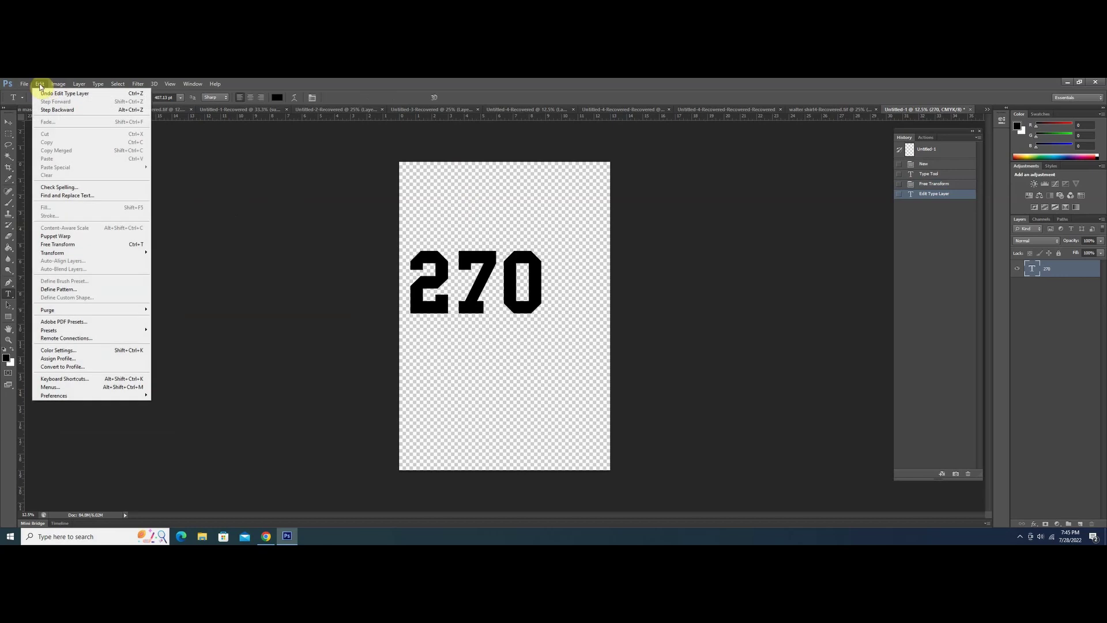
left_click(72, 245)
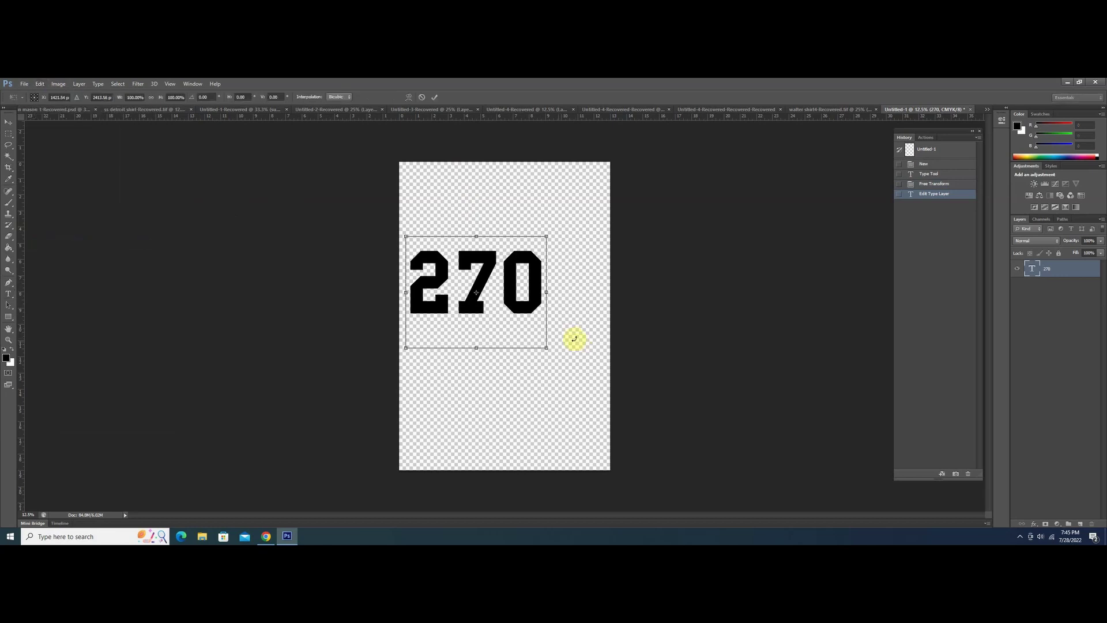
left_click_drag(545, 347, 612, 378)
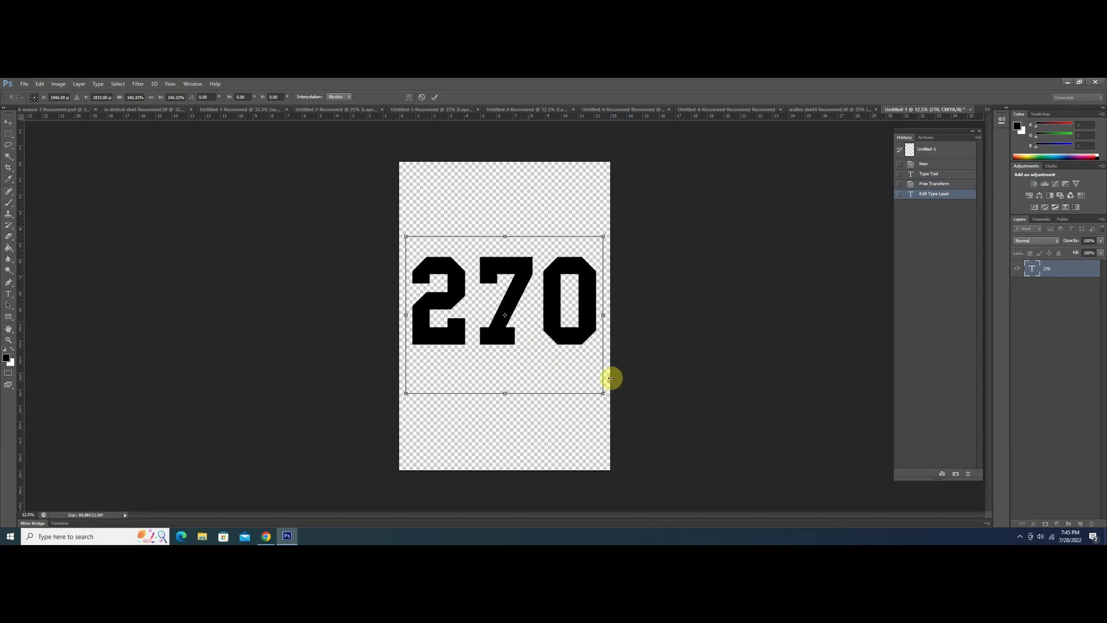
left_click_drag(406, 237, 400, 231)
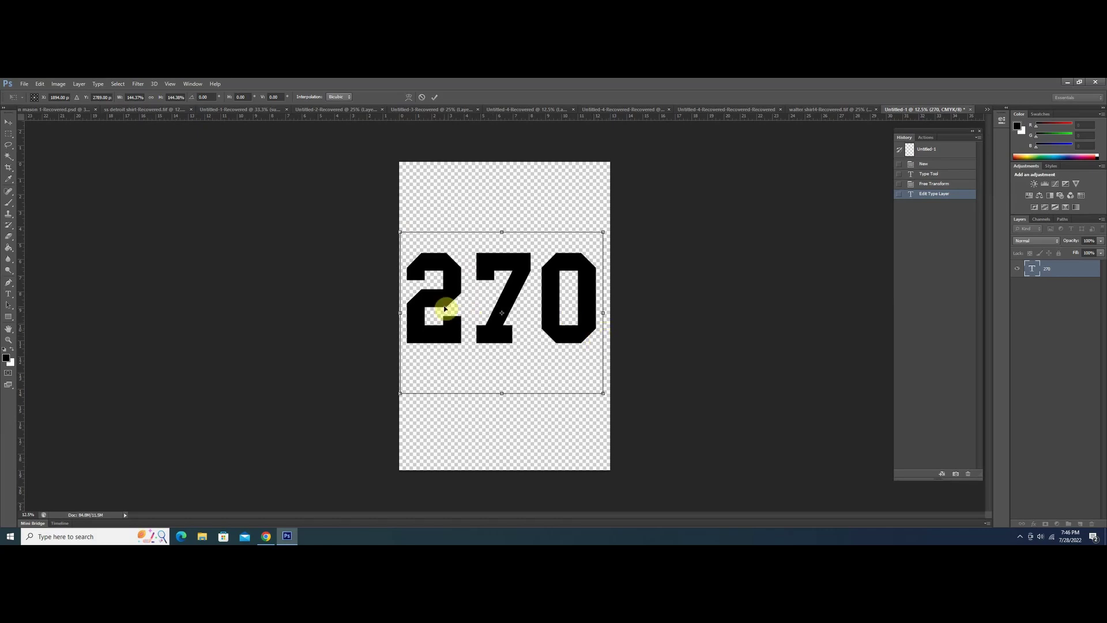
left_click(435, 98)
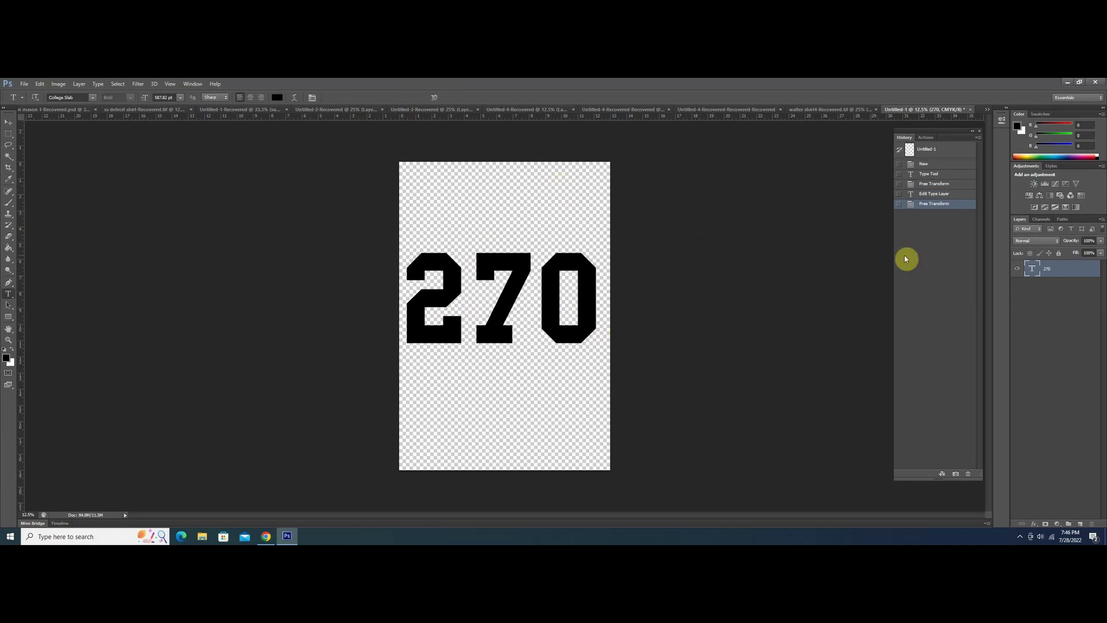
Add a new layer above the 270 text and place the 1000_F_110693945 distressed texture image from the Desktop in it
left_click(1080, 525)
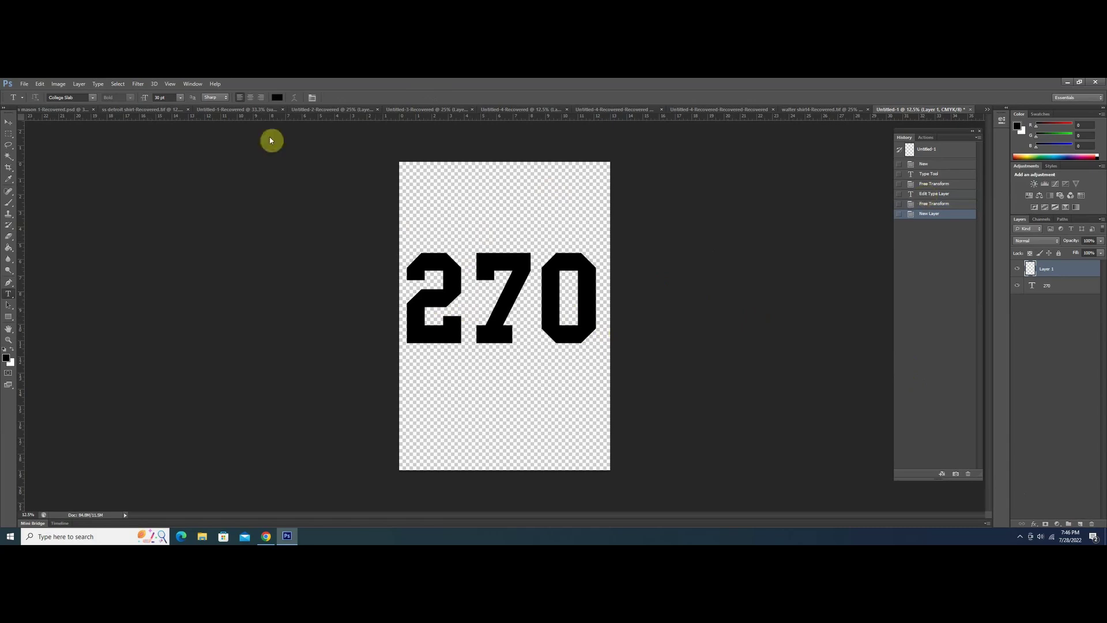
left_click(24, 86)
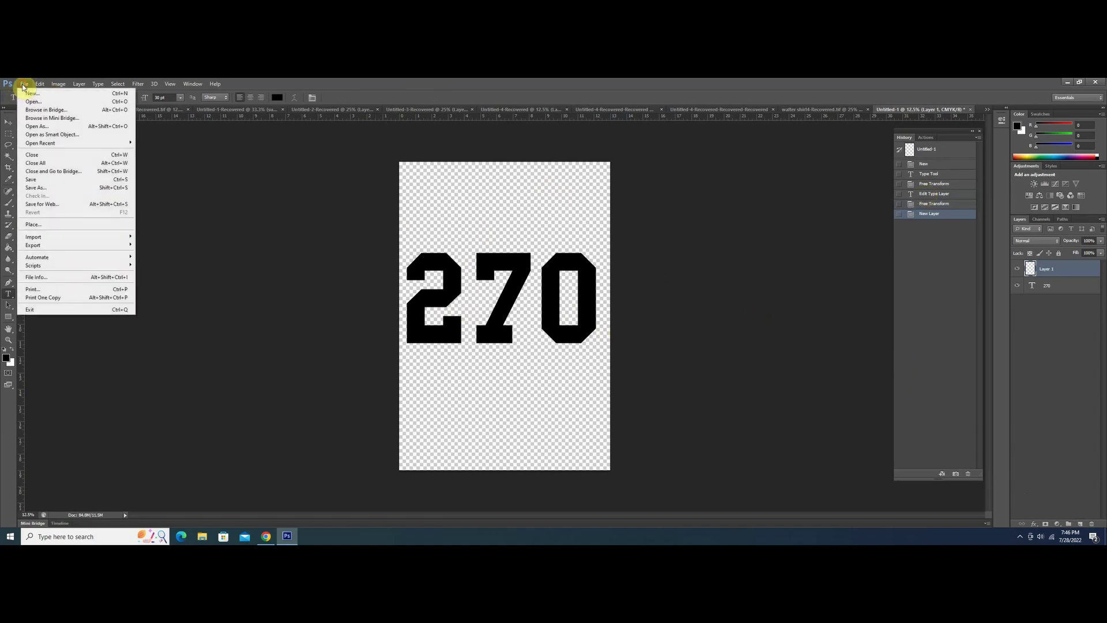
left_click(82, 225)
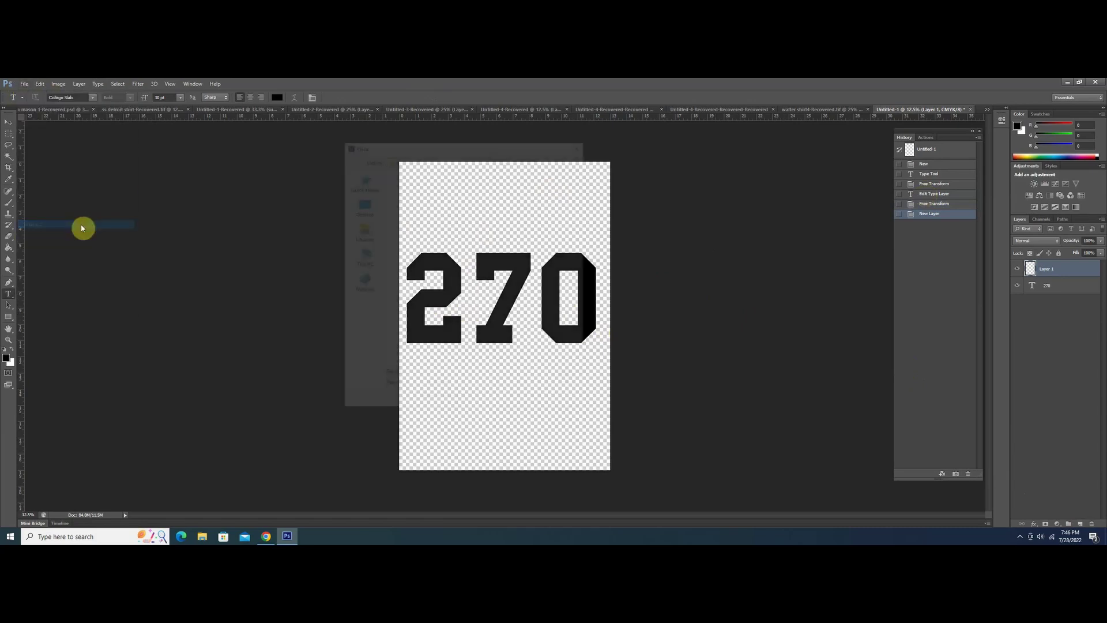
left_click(362, 204)
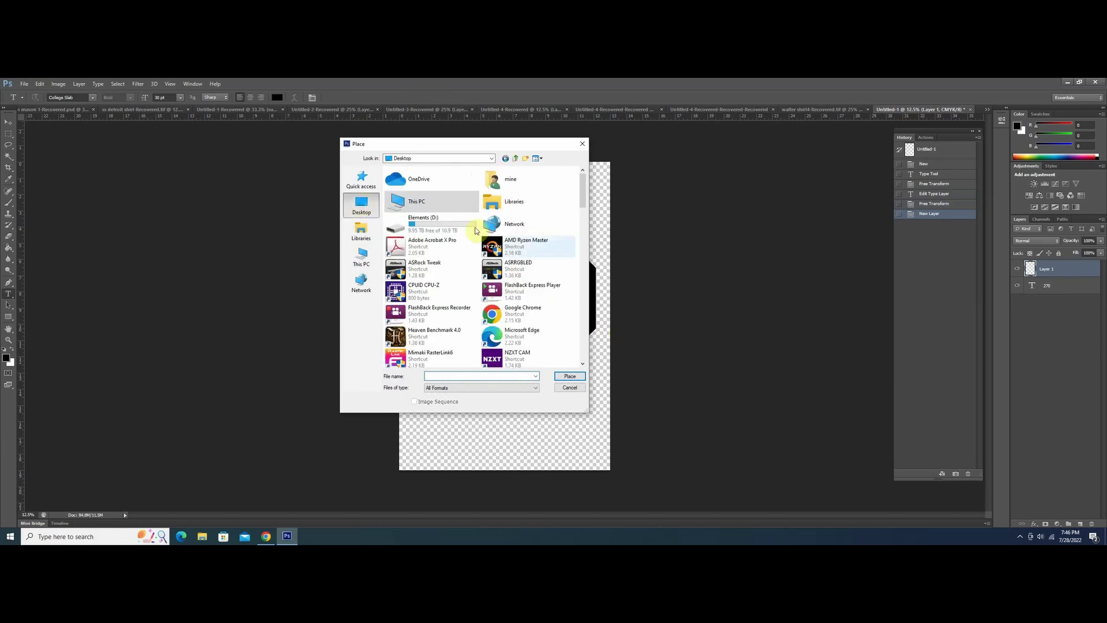
scroll(554, 250, "down", 3)
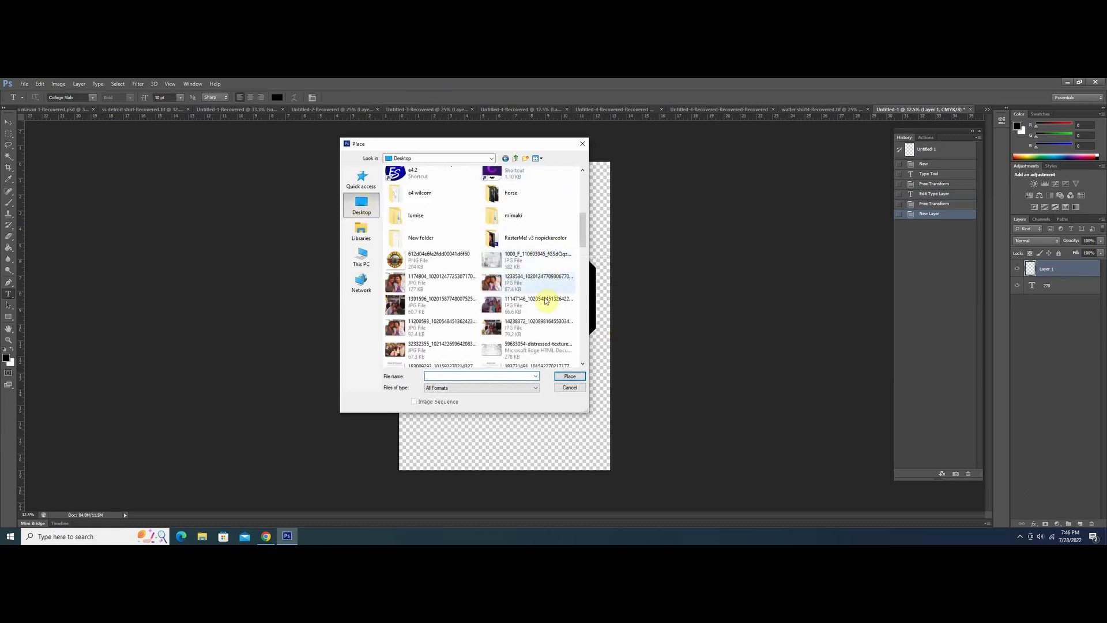
left_click(496, 264)
left_click(570, 376)
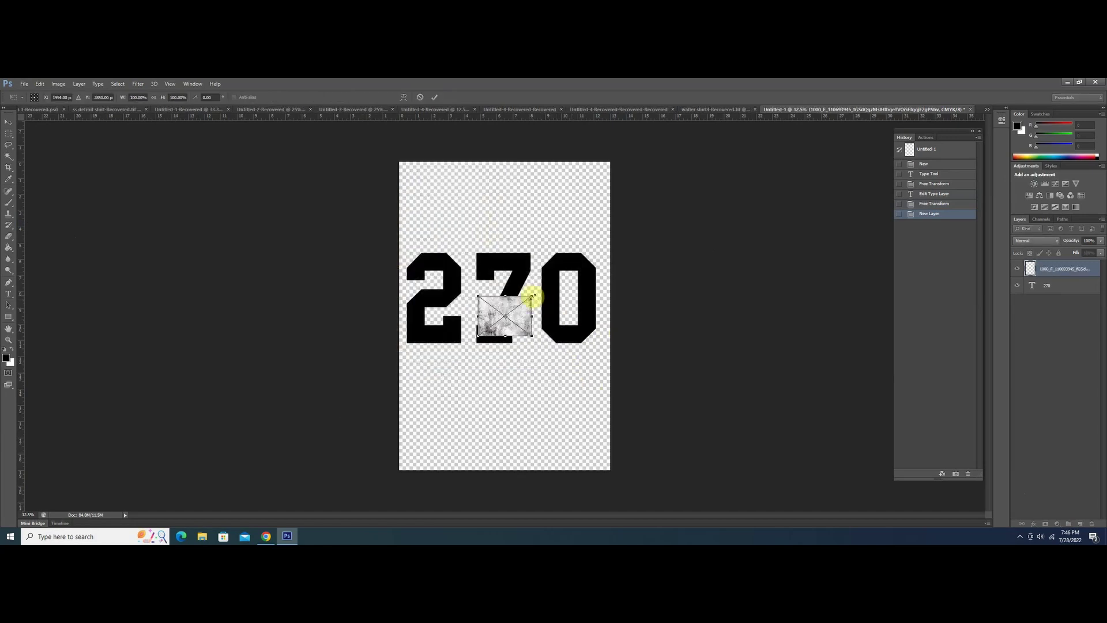
Scale the placed texture to about 395% so it spans the canvas width and covers the 270 text, and commit the placement
left_click_drag(531, 296, 589, 215)
left_click_drag(481, 336, 384, 374)
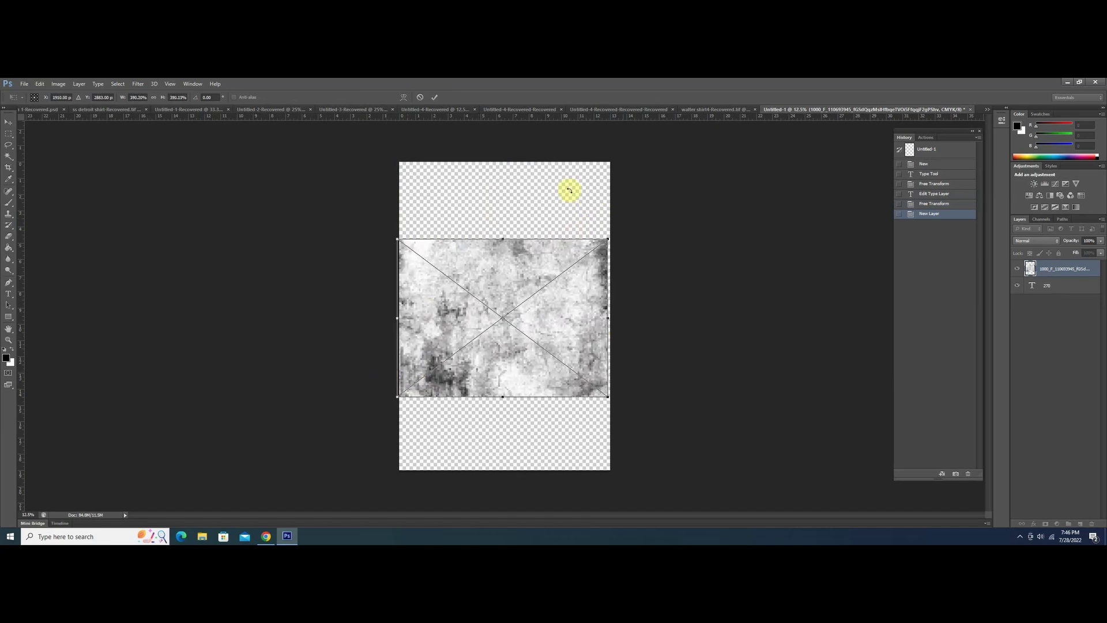
left_click_drag(607, 238, 602, 229)
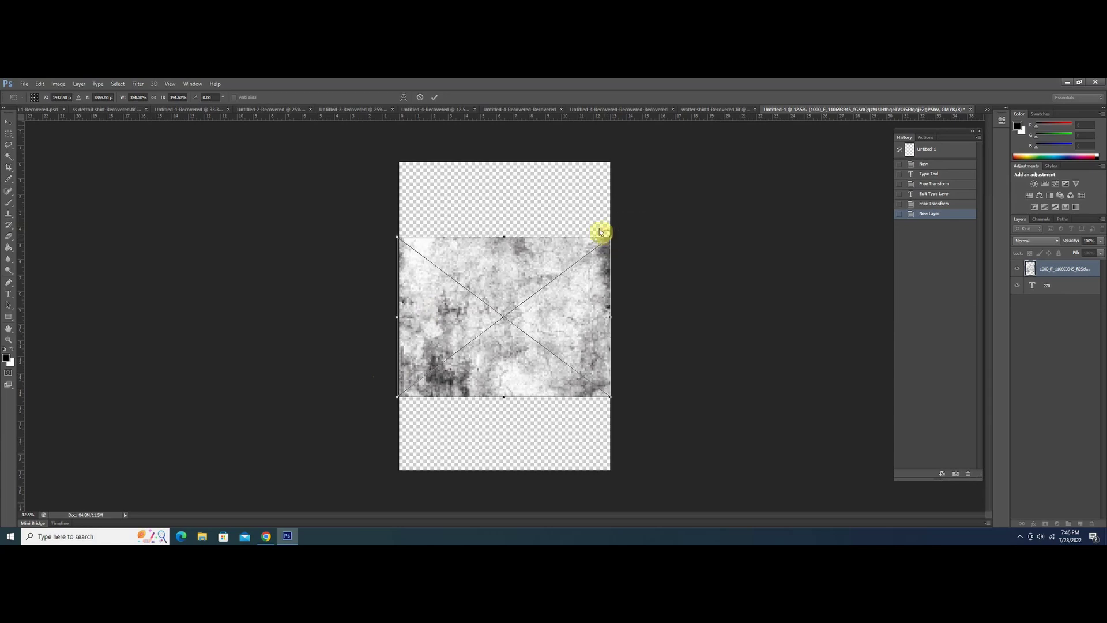
left_click(437, 98)
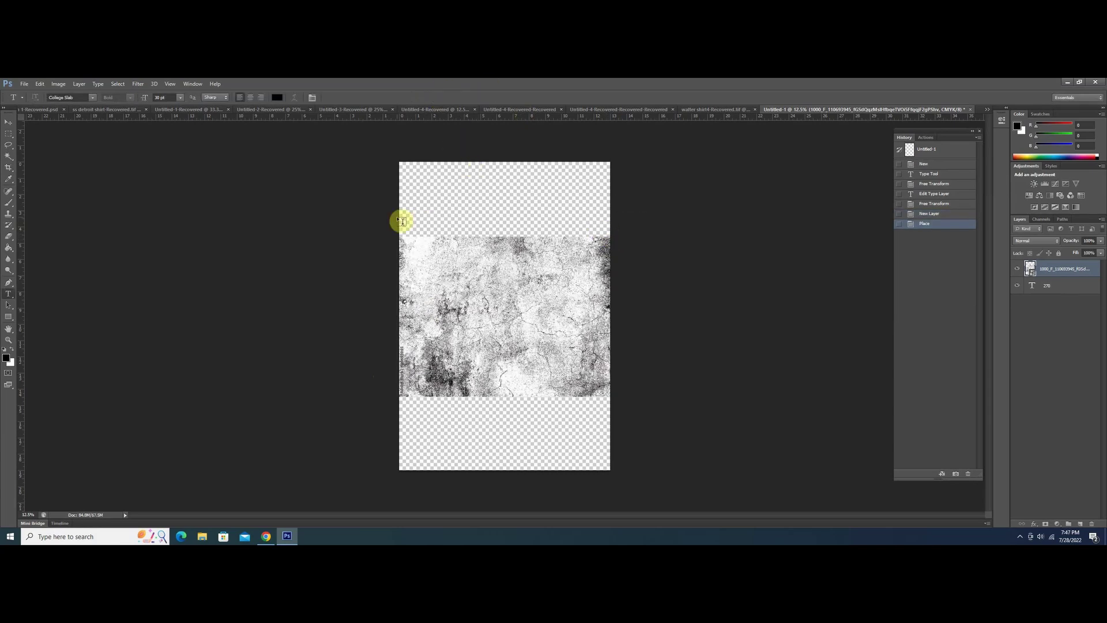
Select the white areas of the placed texture with the Magic Wand and invert the selection to the dark specks
key("ctrl+plus")
key("ctrl+plus")
key("ctrl+plus")
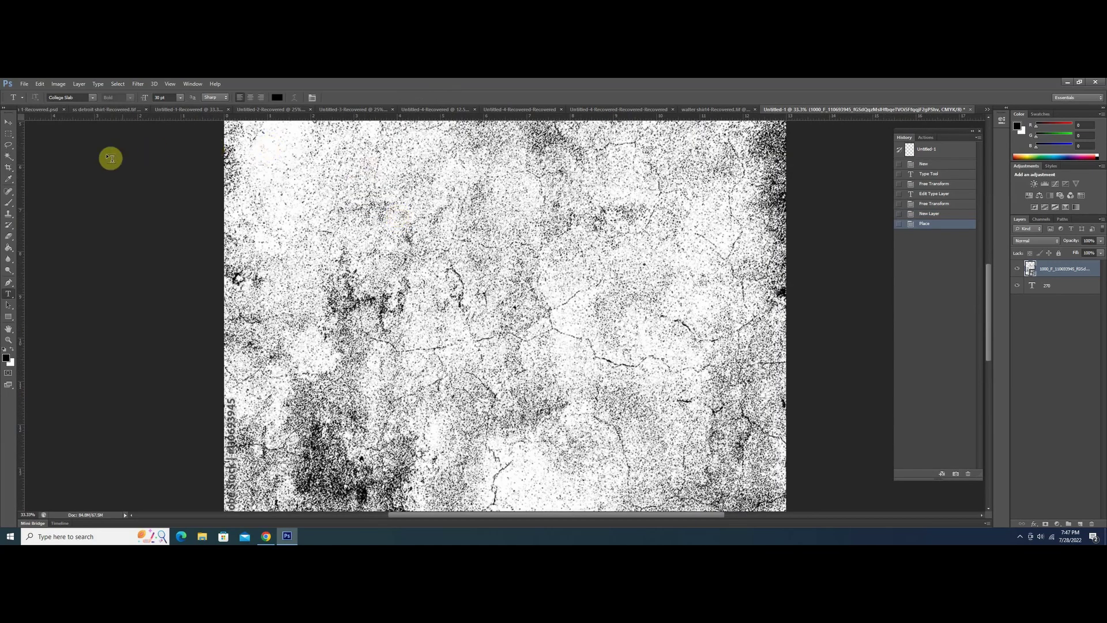
left_click(8, 179)
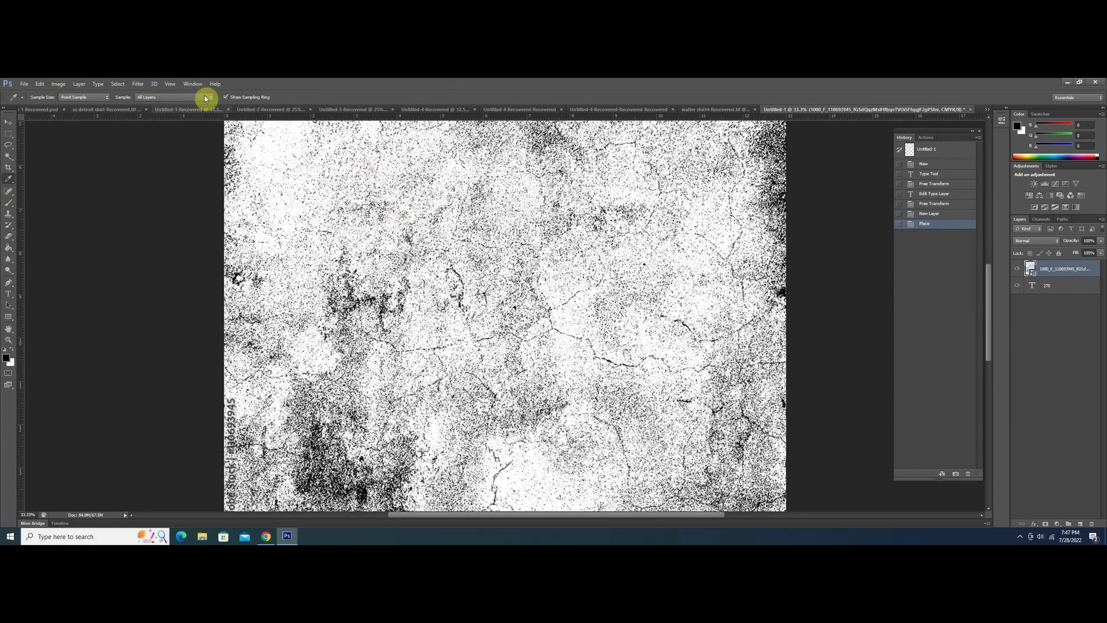
left_click(11, 158)
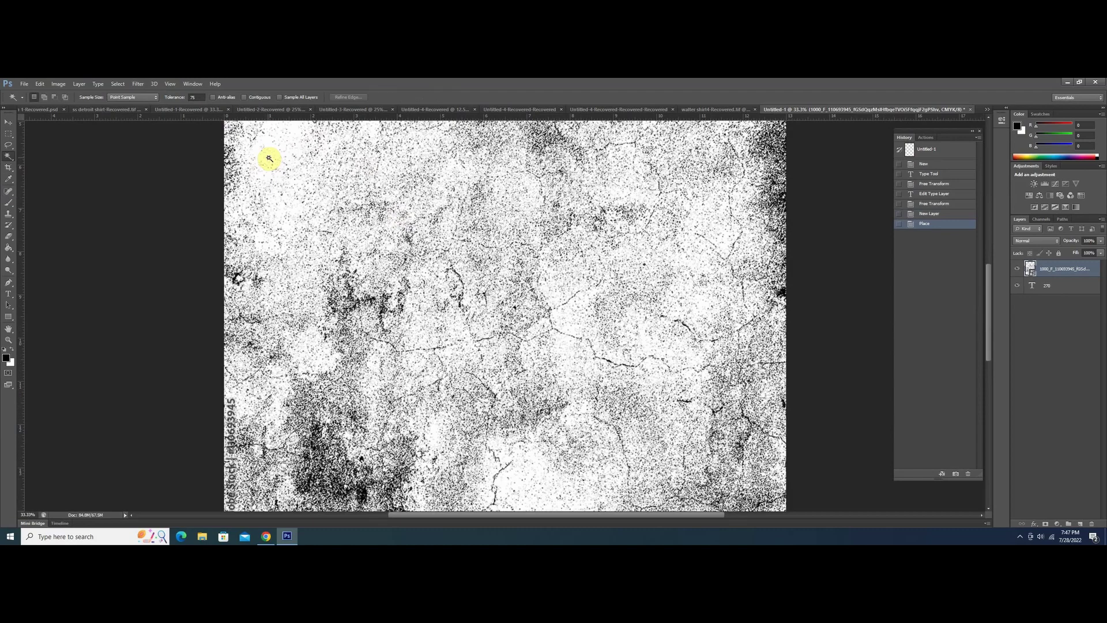
left_click(269, 158)
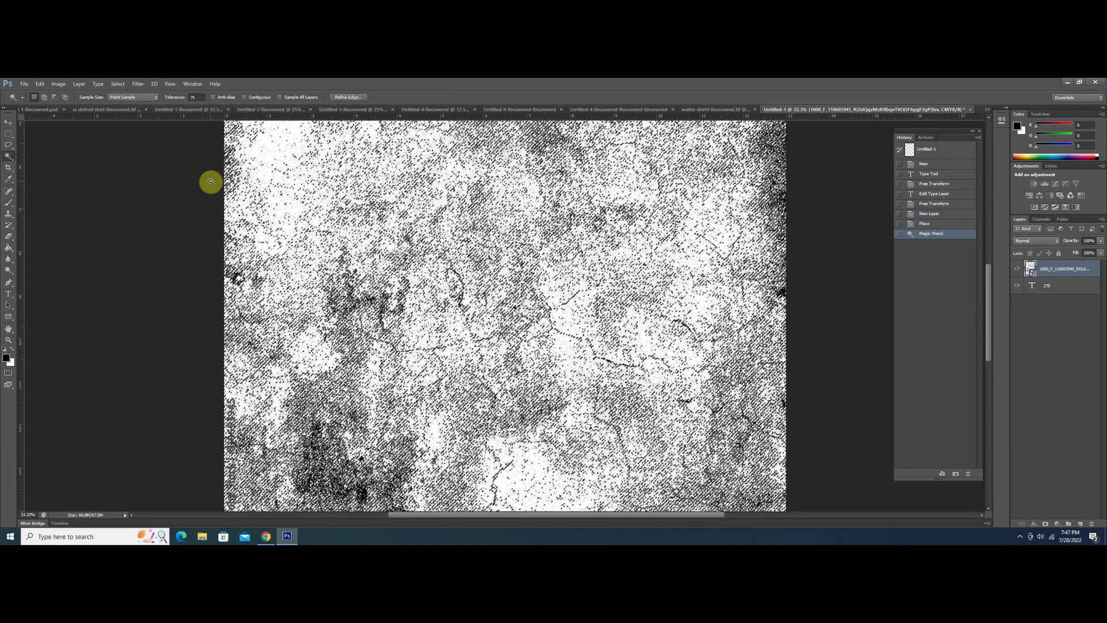
key("ctrl+d")
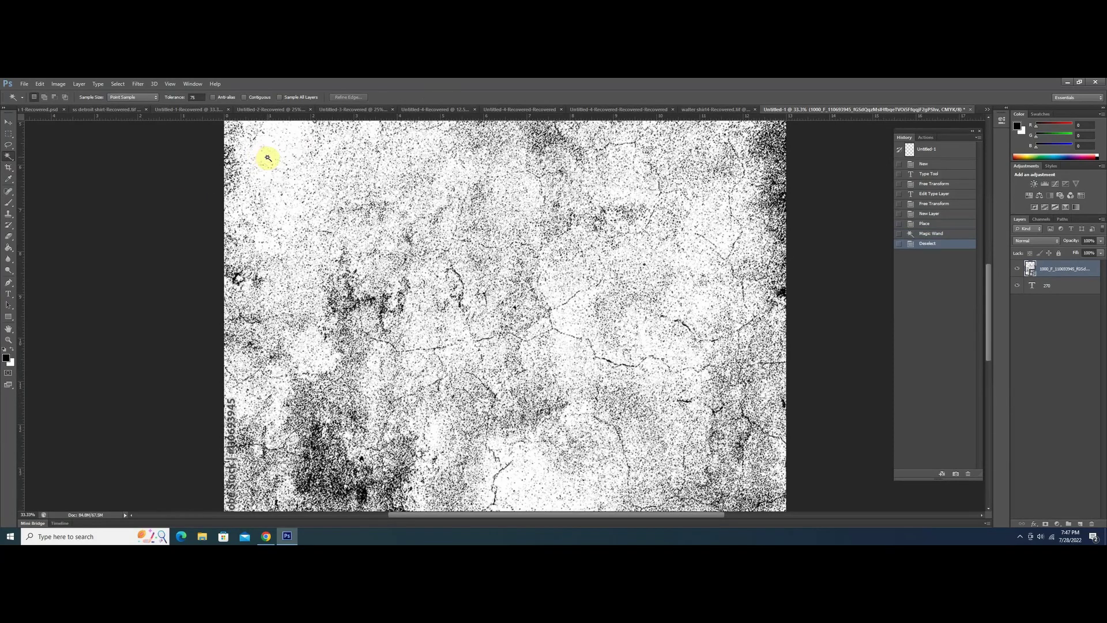
left_click(270, 158)
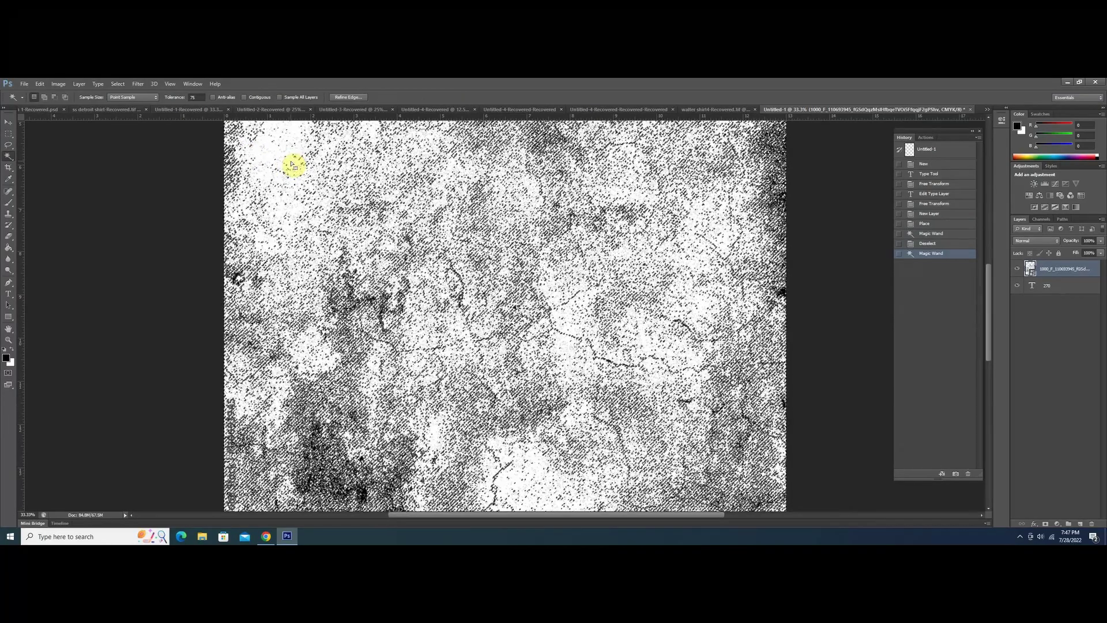
left_click(118, 85)
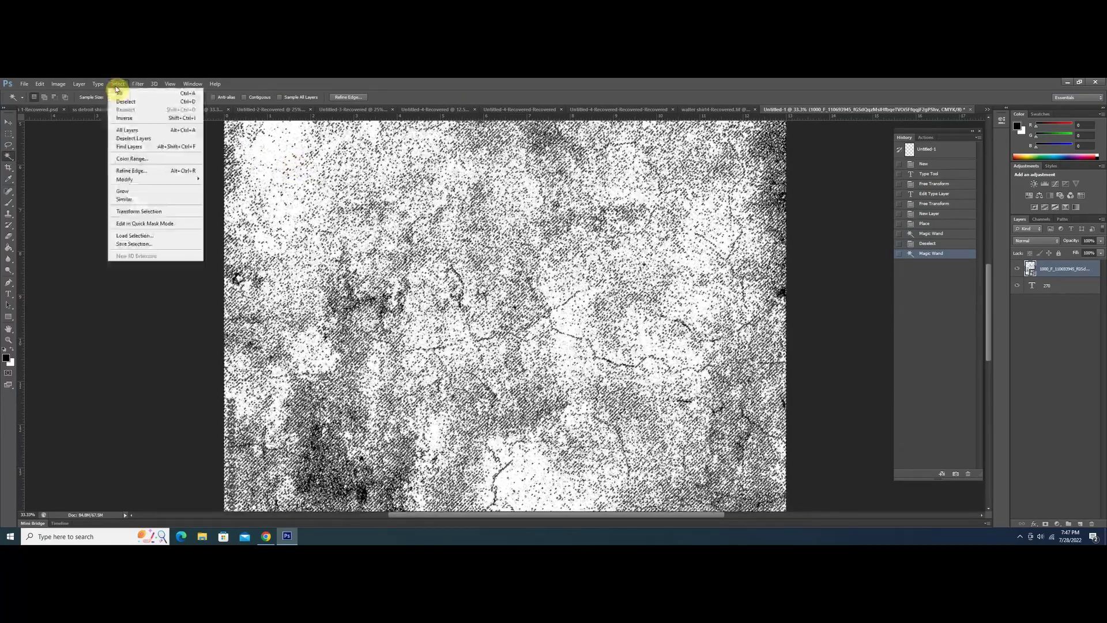
left_click(134, 118)
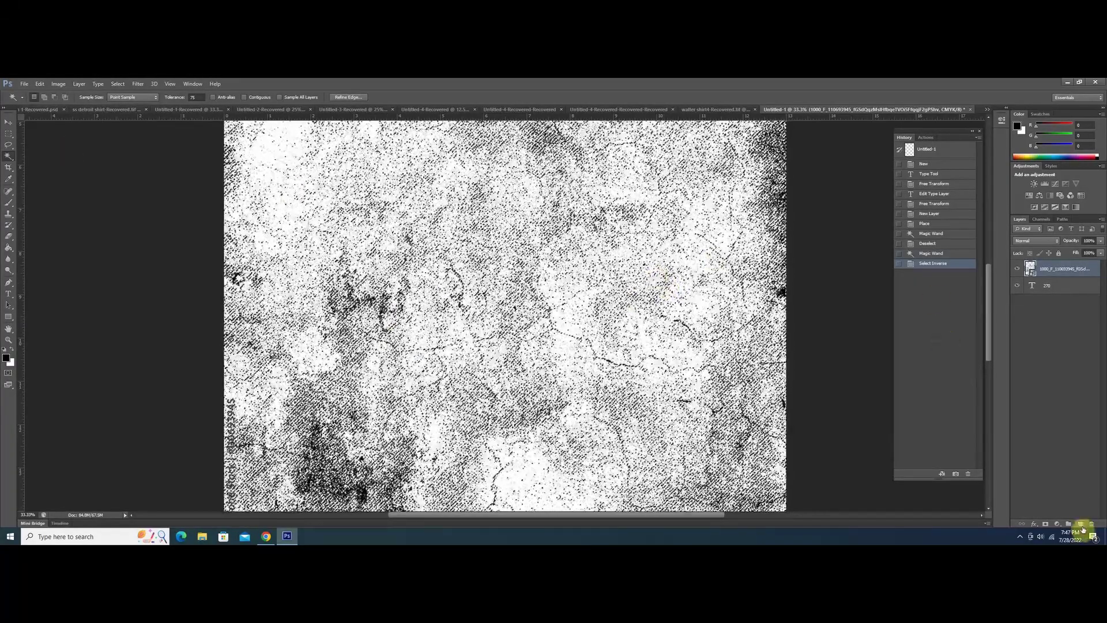
Paste a copy of the selected dark specks into a new layer above the placed texture, and hide the texture layer
left_click(39, 84)
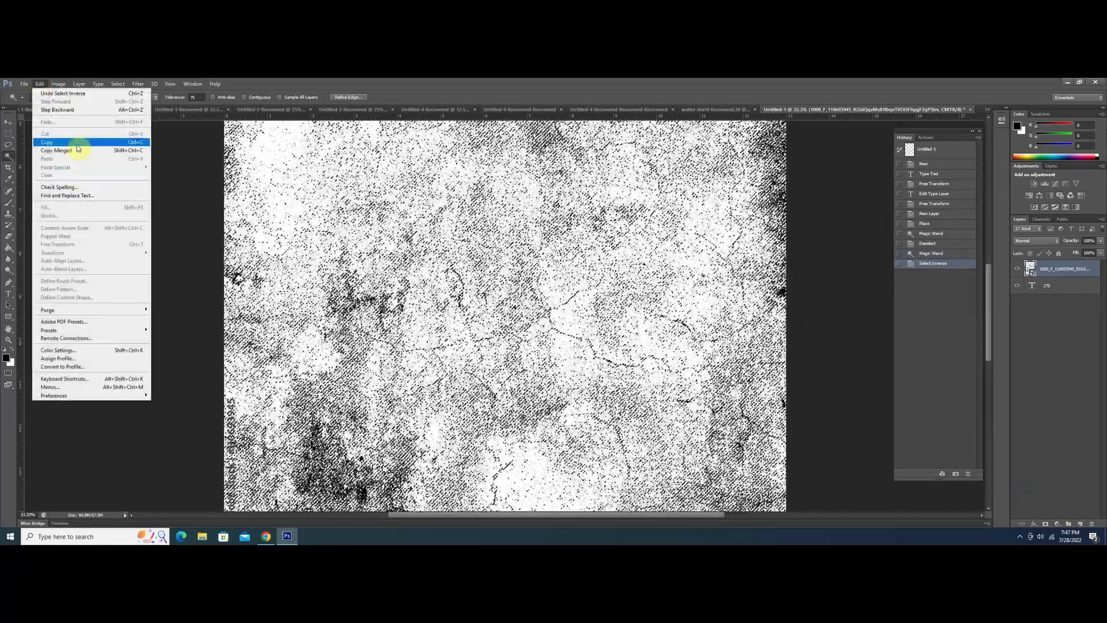
left_click(78, 143)
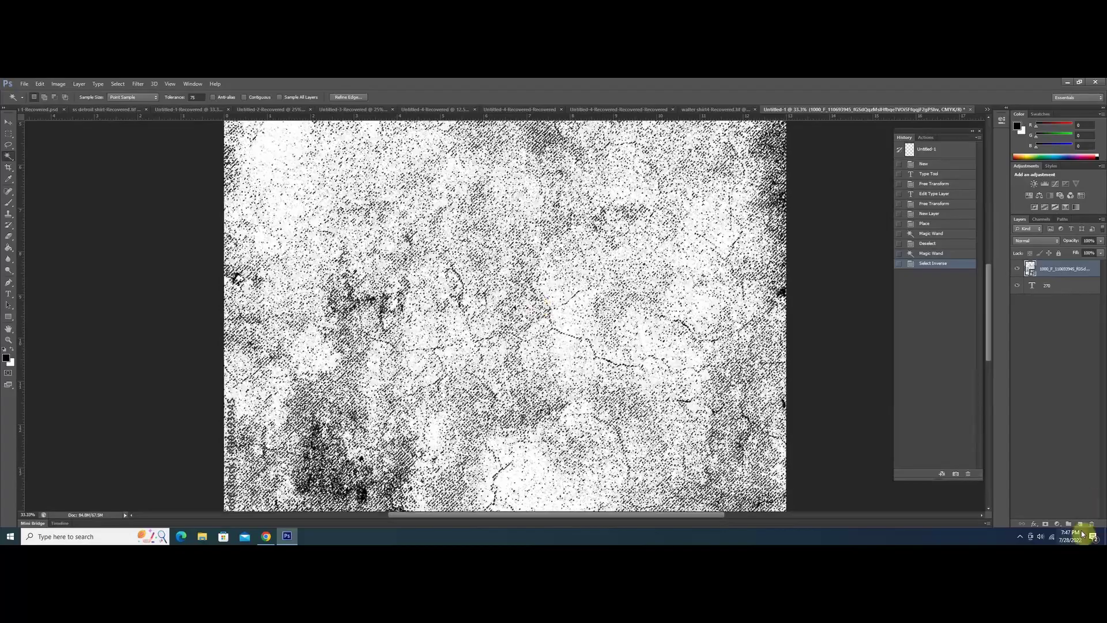
left_click(1080, 525)
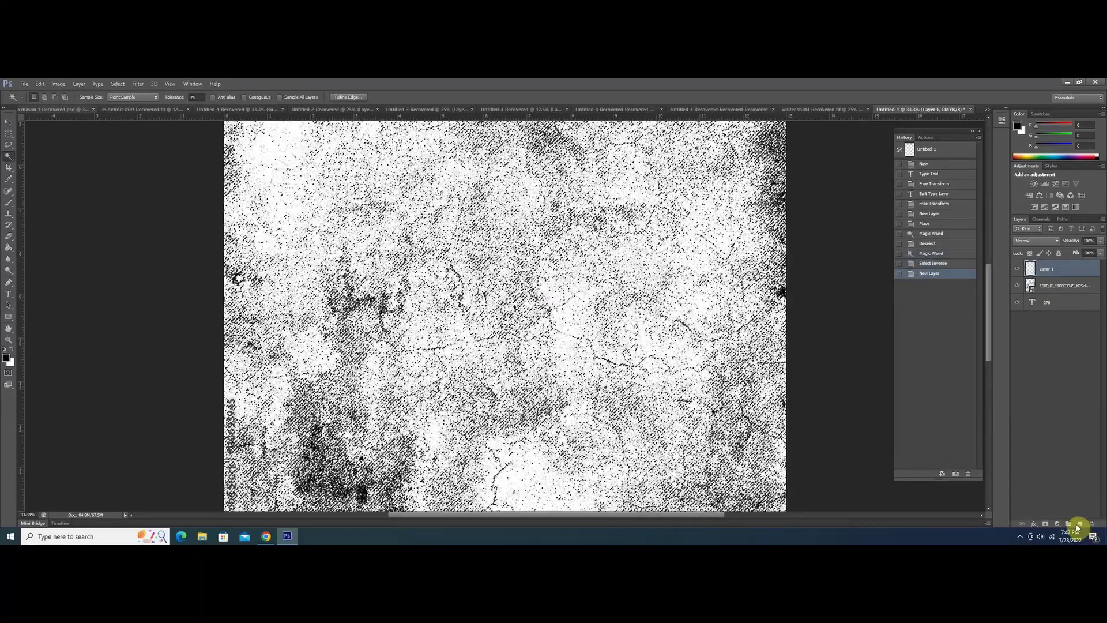
left_click(33, 85)
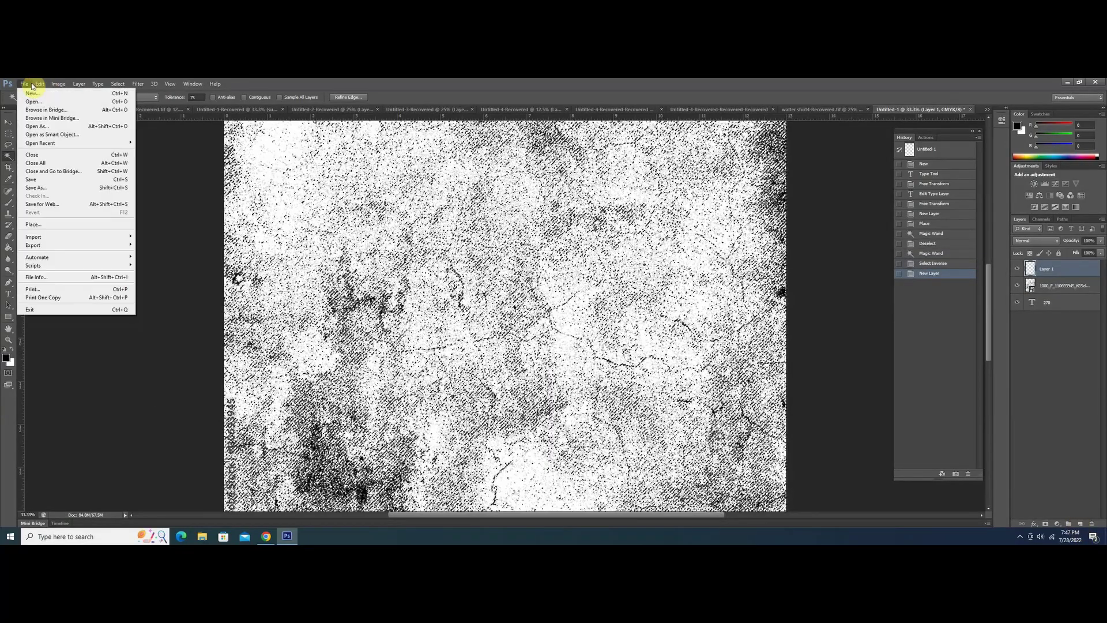
mouse_move(38, 82)
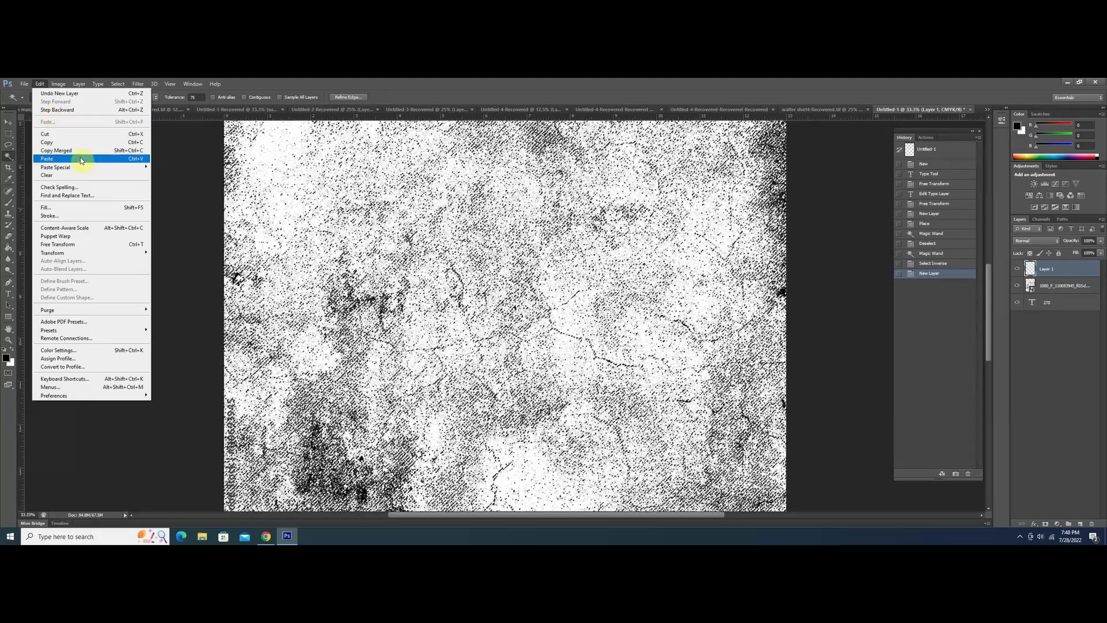
left_click(82, 159)
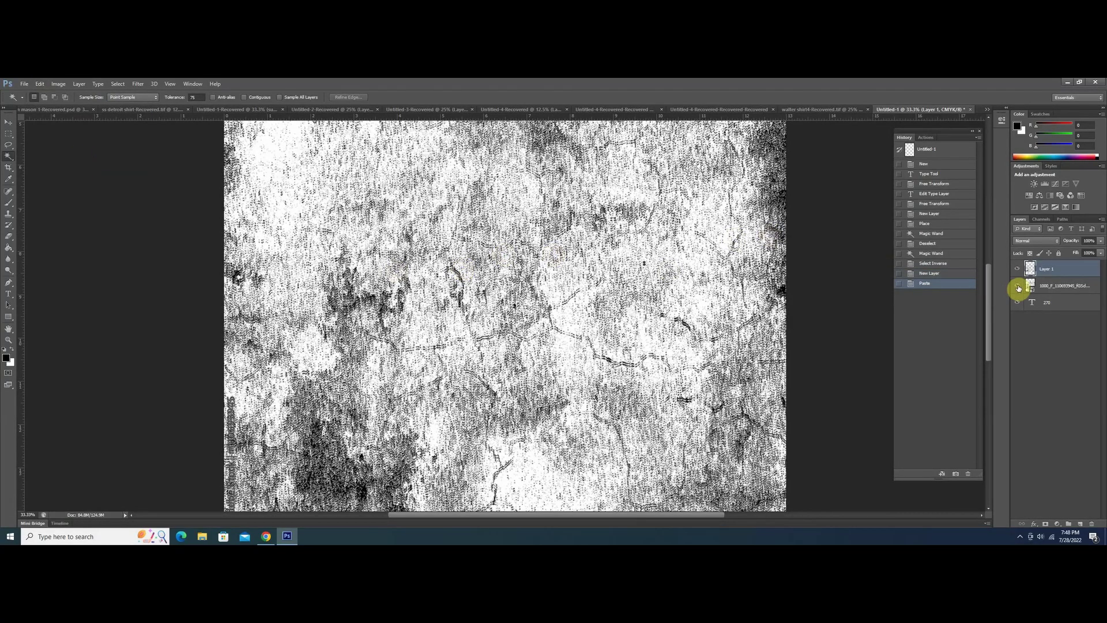
left_click(1017, 285)
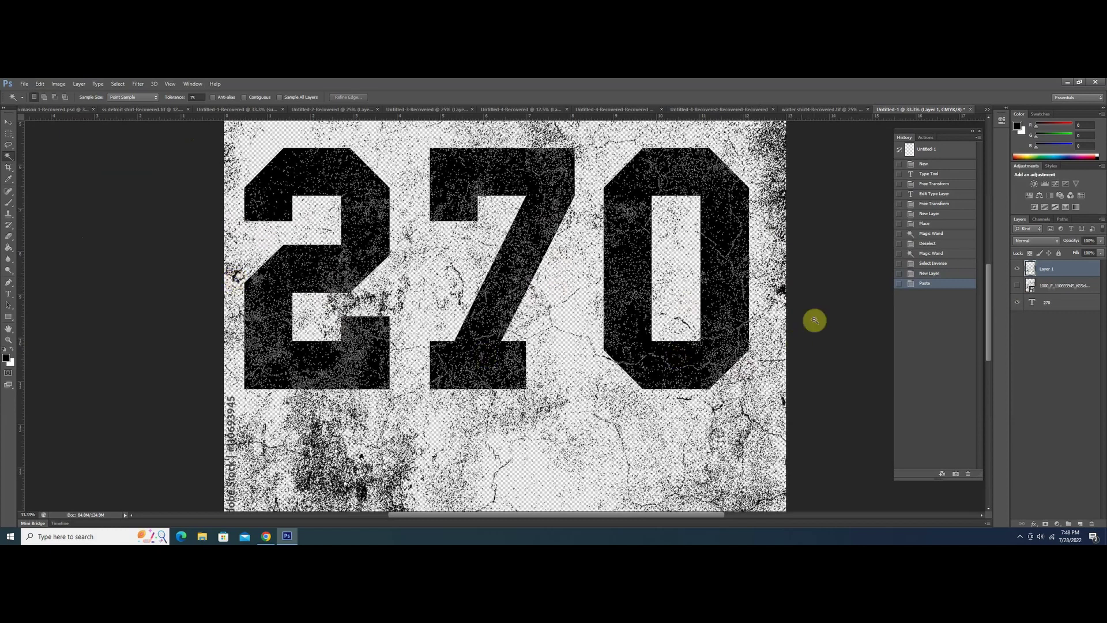
Select the dark specks on Layer 1 with the Magic Wand, sampling a speck beside the 7
key("ctrl+plus")
key("ctrl+plus")
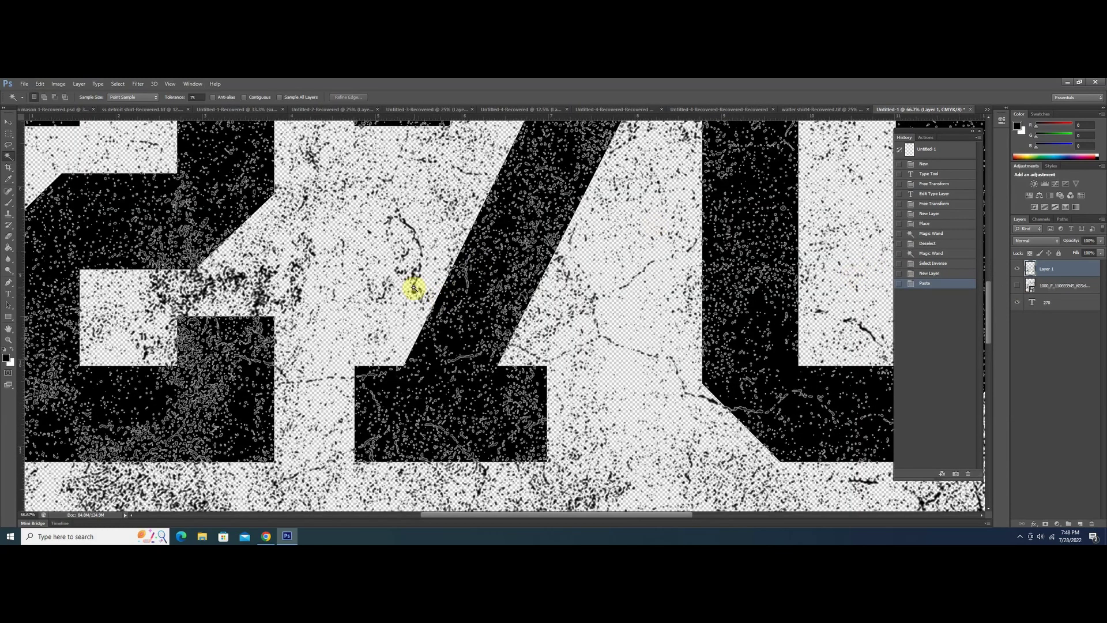
left_click(414, 289)
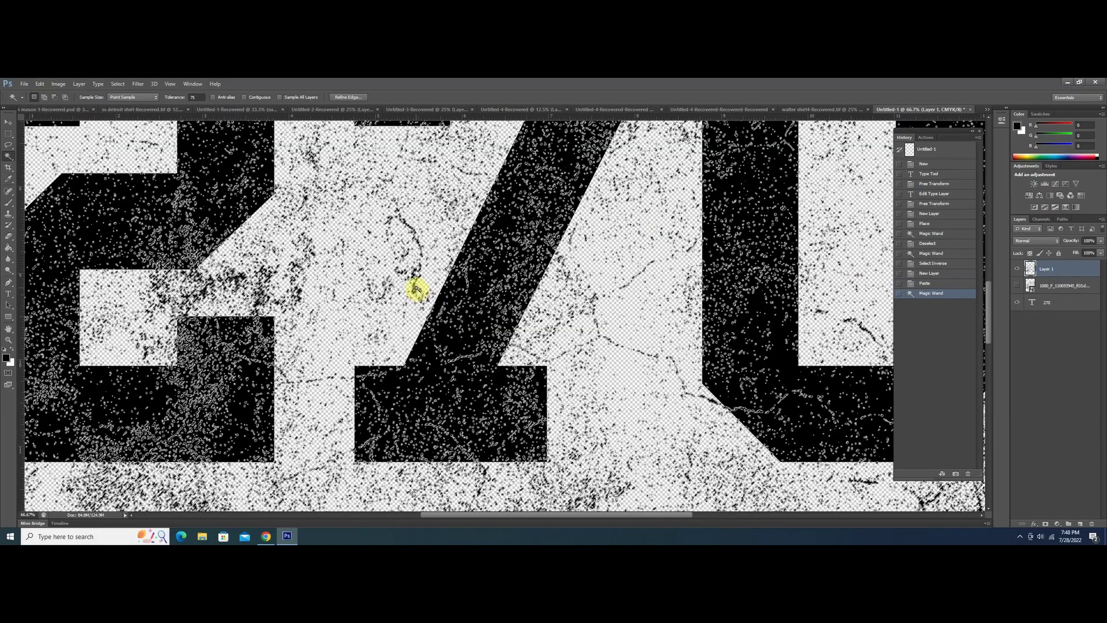
left_click(417, 290)
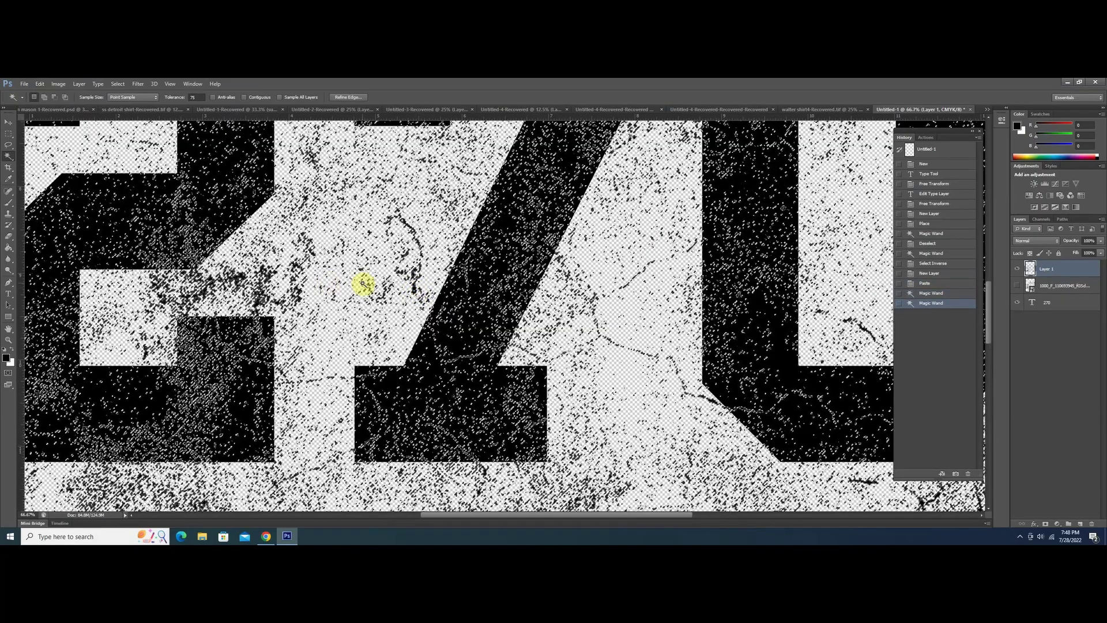
key("ctrl+minus")
key("ctrl+minus")
key("ctrl+minus")
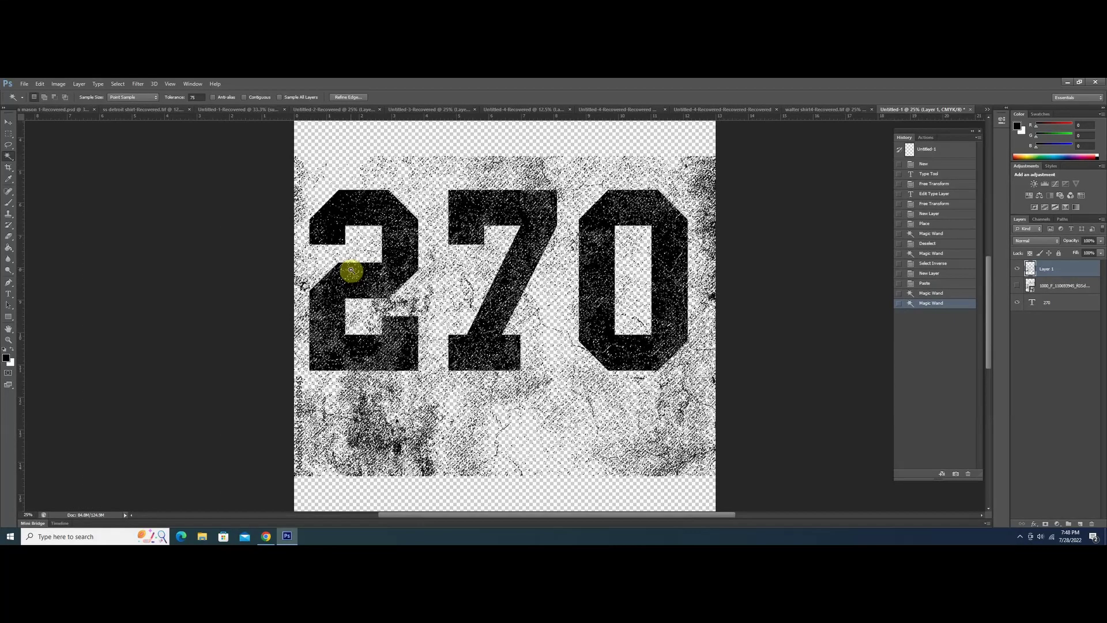
Make white the foreground color and apply it to the selected specks with the Paint Bucket at the texture's edge
left_click(12, 350)
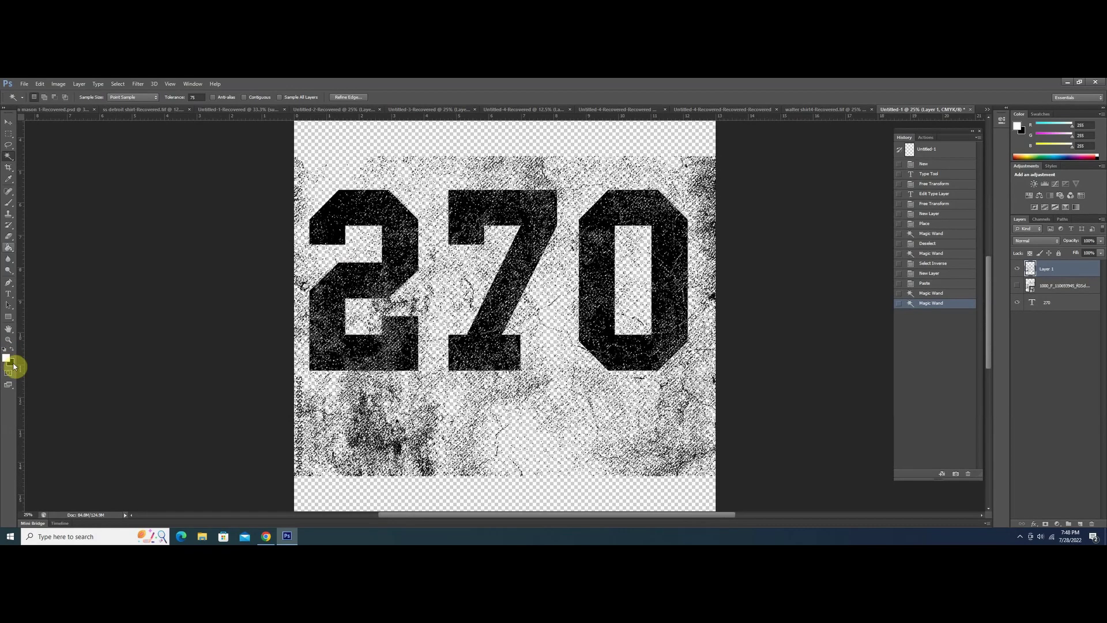
left_click(8, 250)
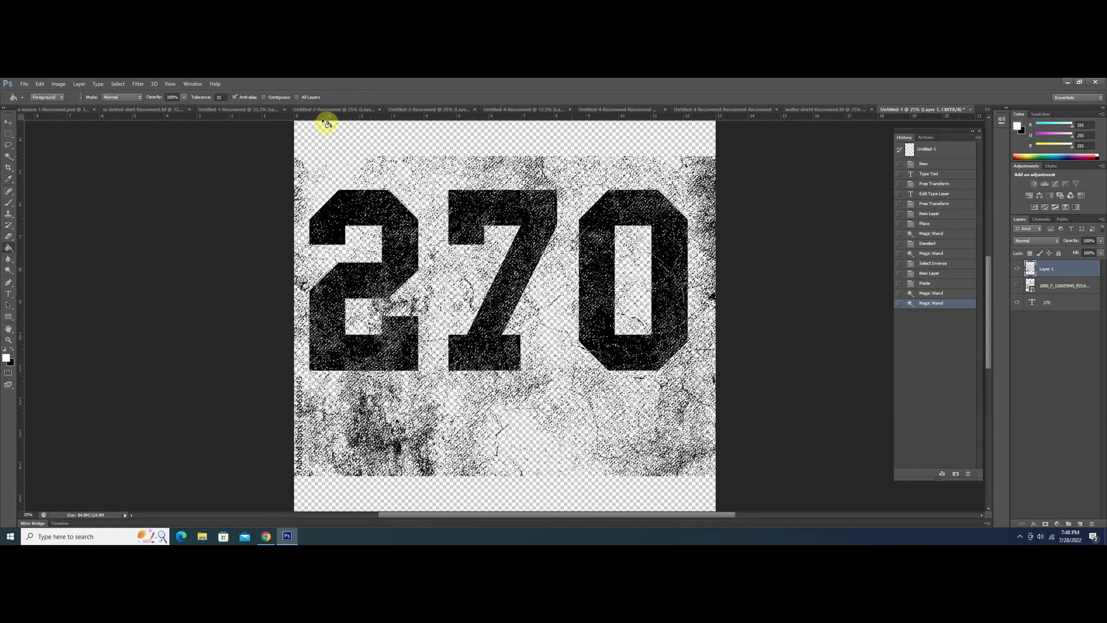
left_click(719, 302)
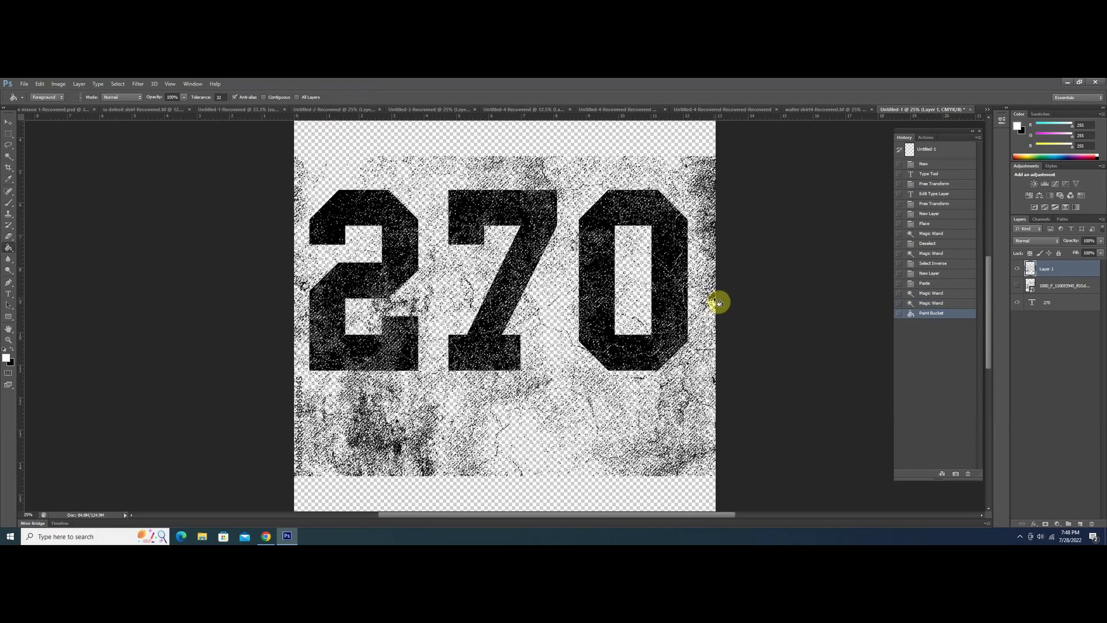
left_click(715, 300)
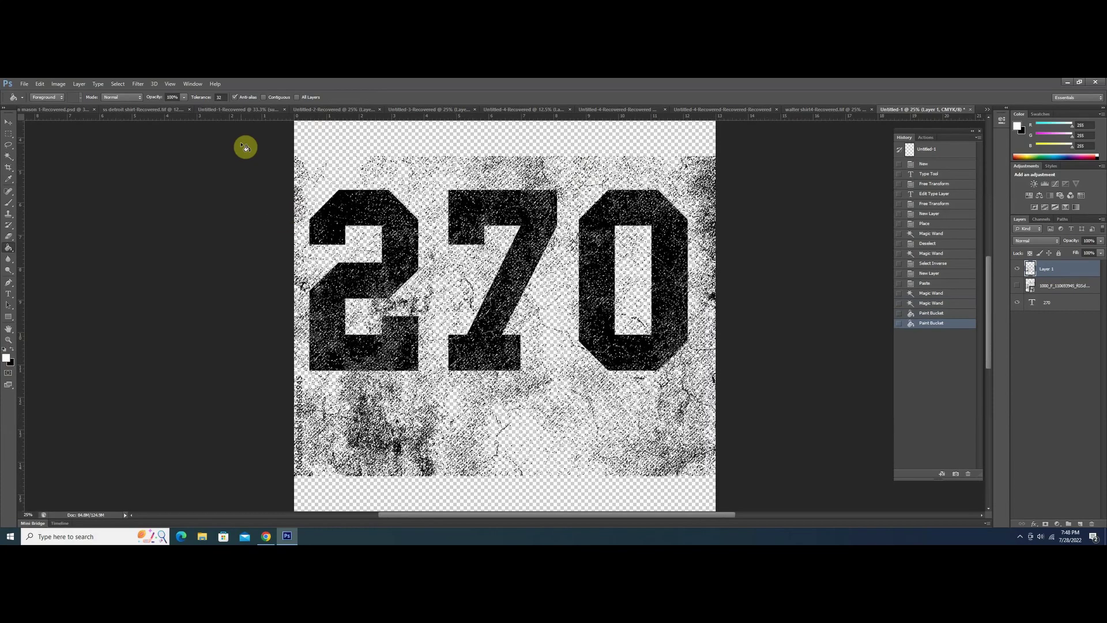
Apply the white Paint Bucket fill repeatedly to the selected specks inside the stem of the 7
key("ctrl+plus")
key("ctrl+plus")
key("ctrl+plus")
key("ctrl+plus")
key("ctrl+plus")
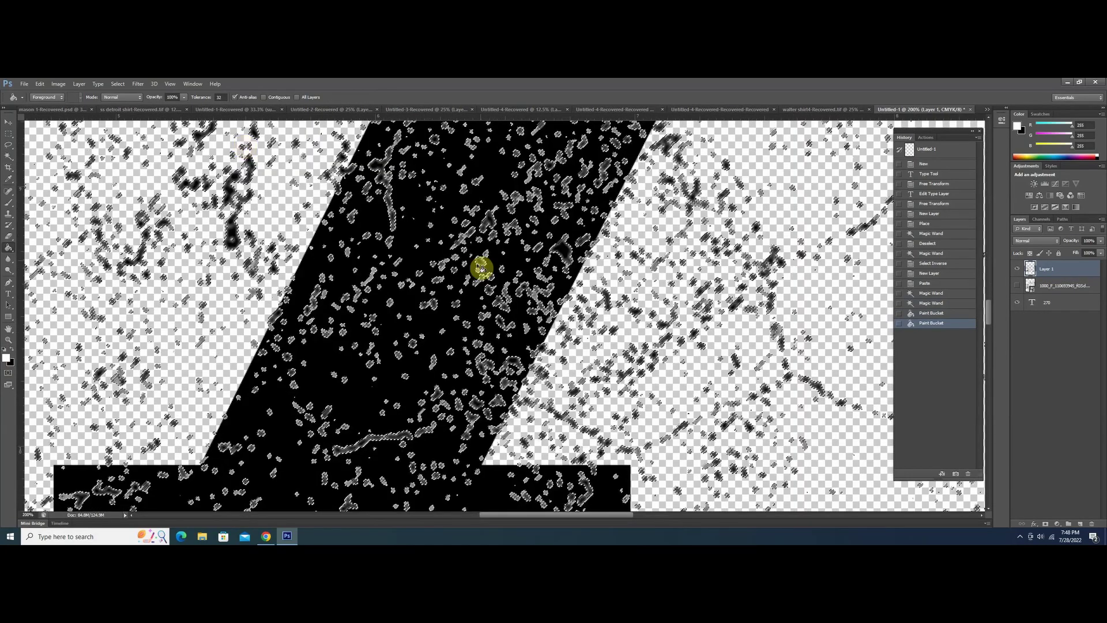
left_click(443, 283)
left_click(441, 283)
left_click(440, 283)
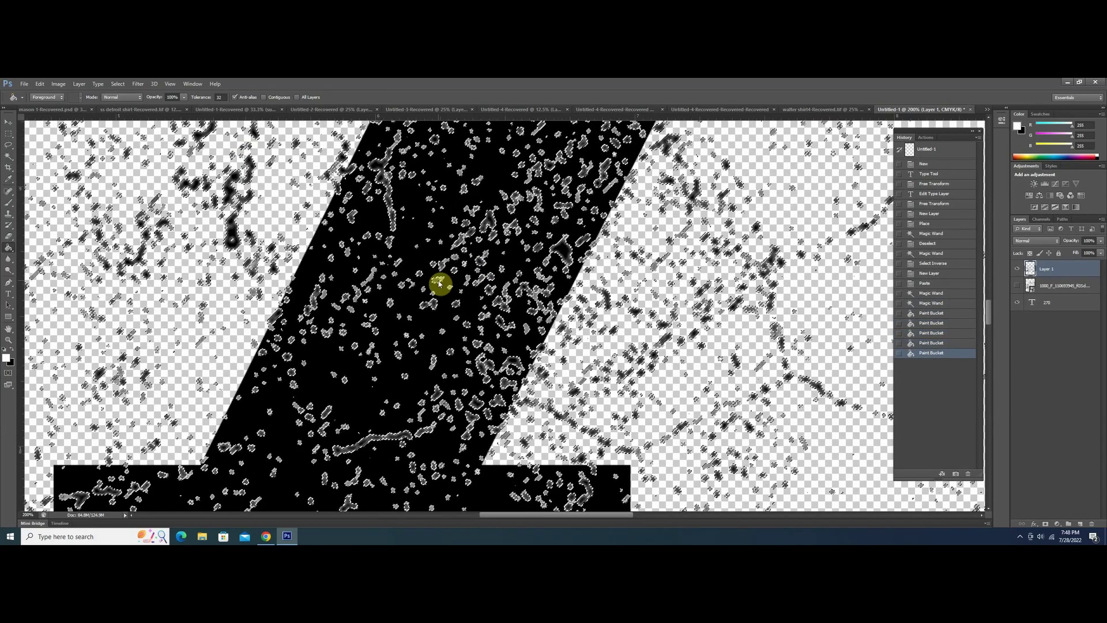
left_click(438, 282)
left_click(437, 280)
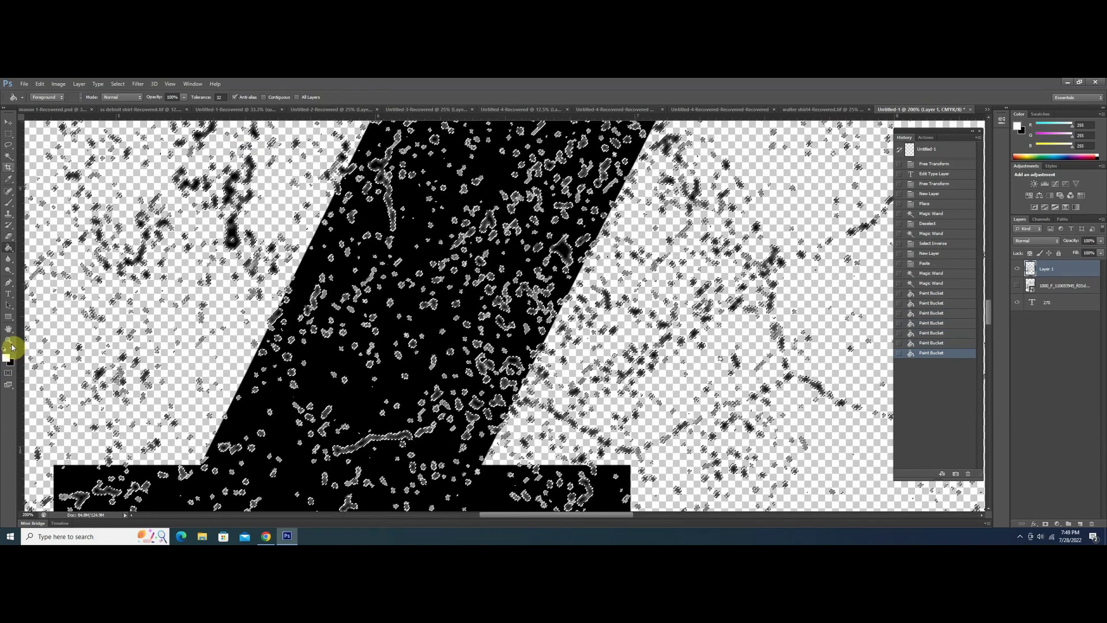
Clear the selection and try Magic Wand selections of a dark speck and of the transparent area on Layer 1
left_click(10, 157)
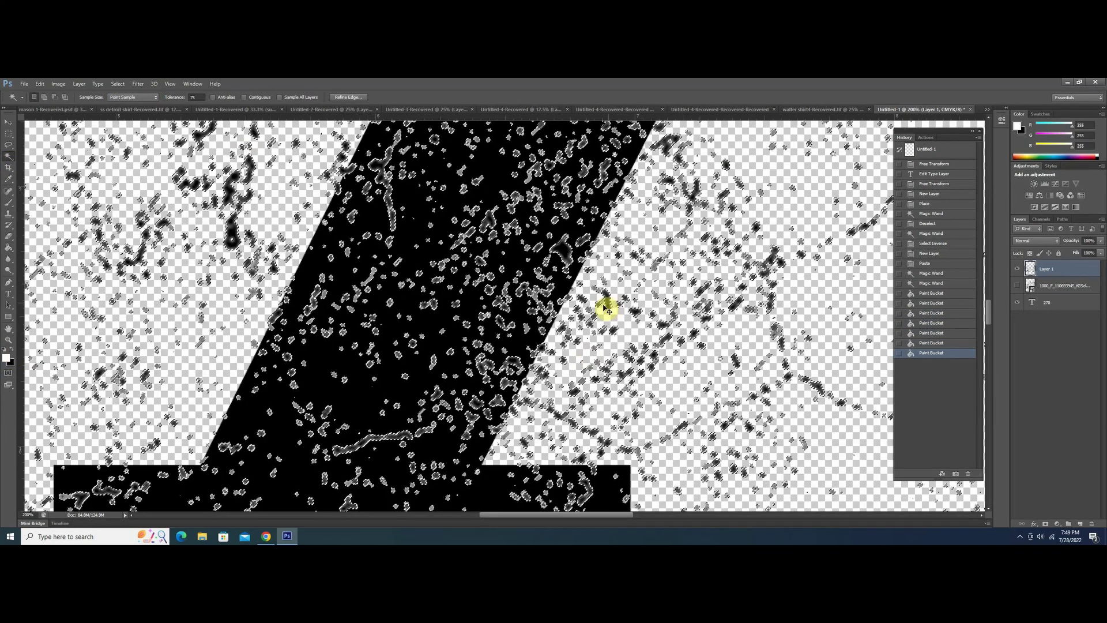
key("ctrl+d")
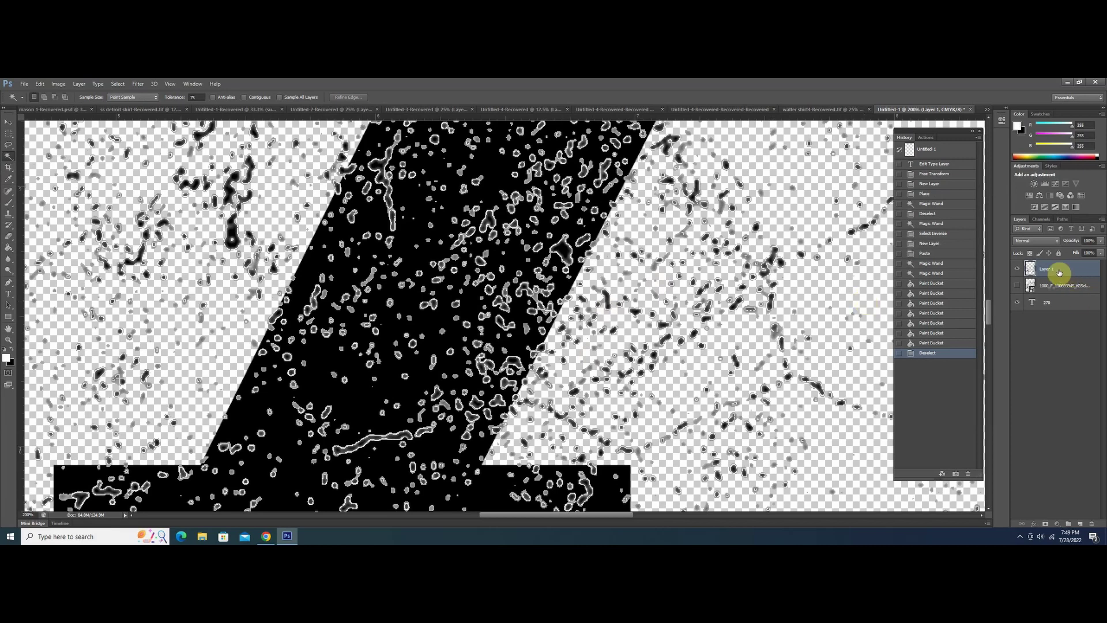
left_click(609, 304)
key("ctrl+d")
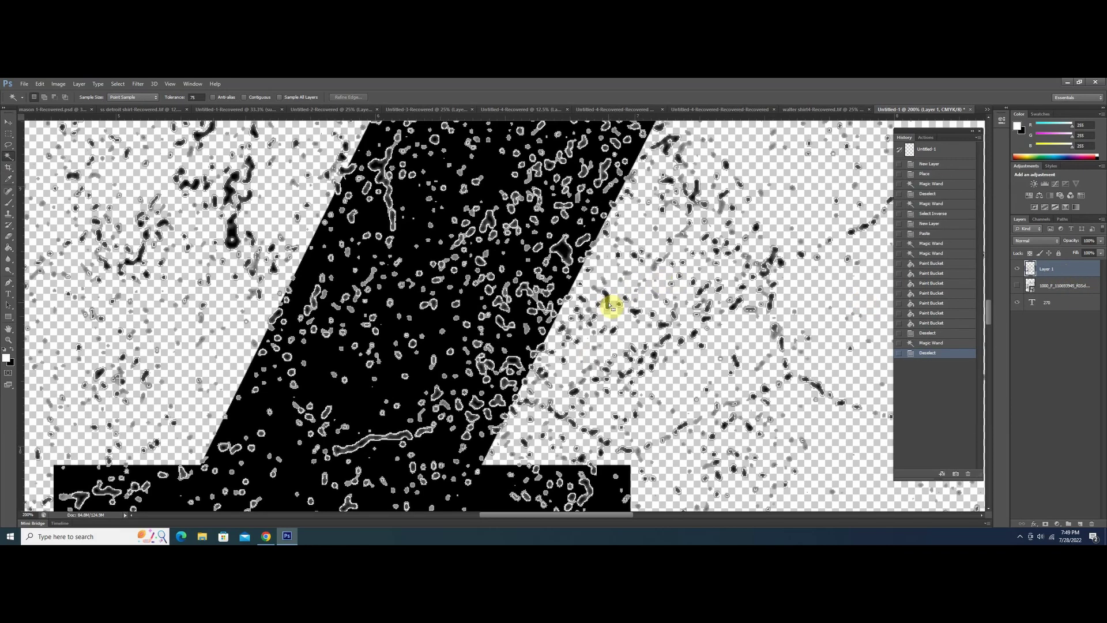
left_click(610, 305)
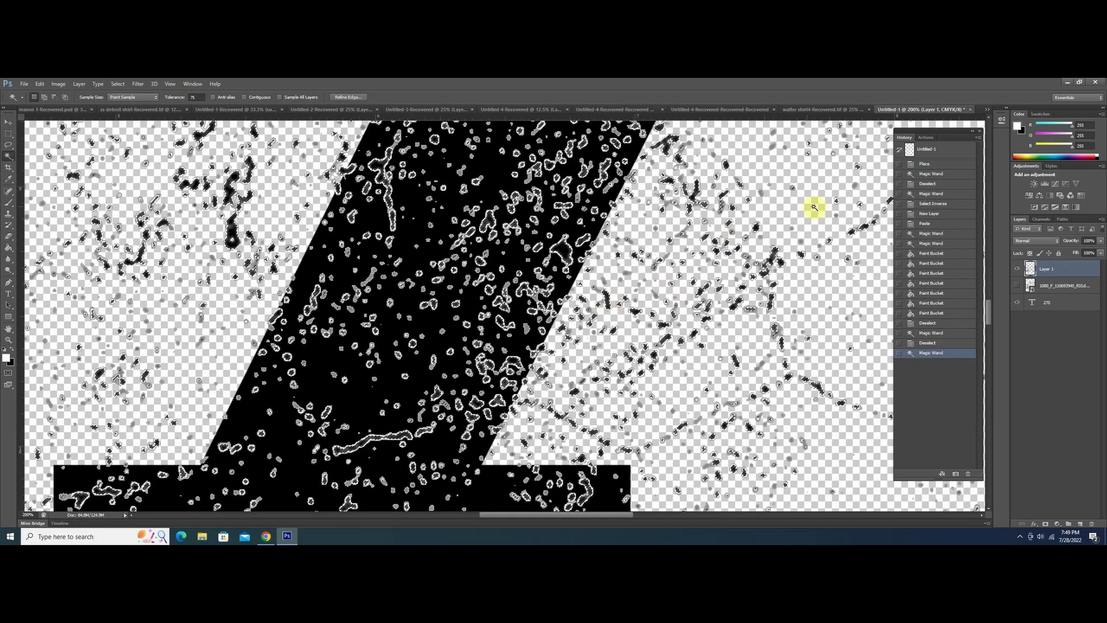
left_click(758, 203)
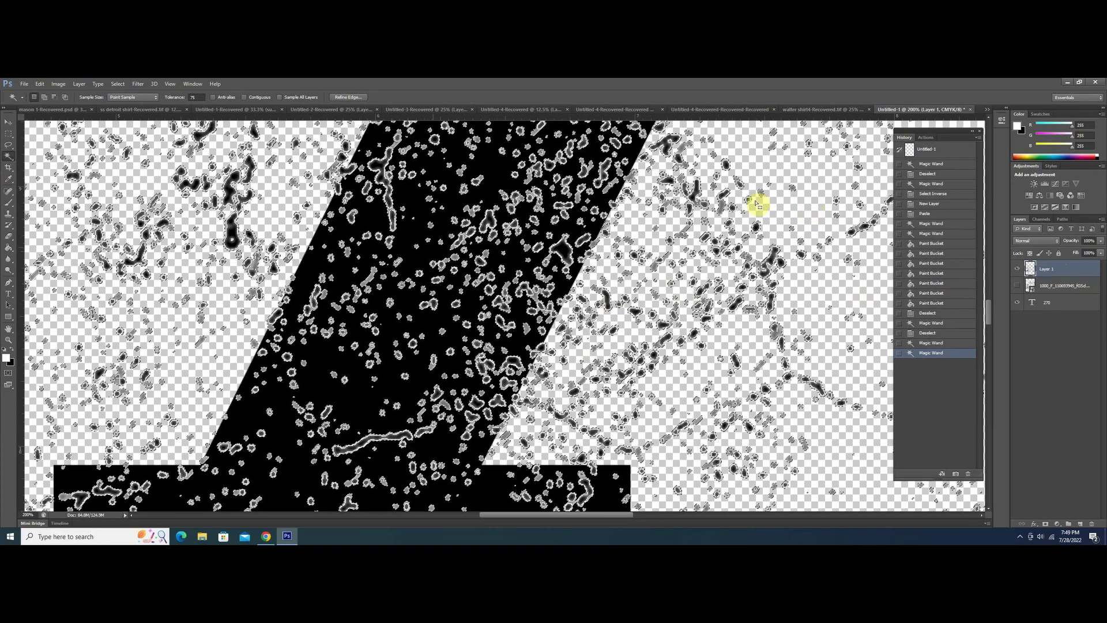
key("ctrl+d")
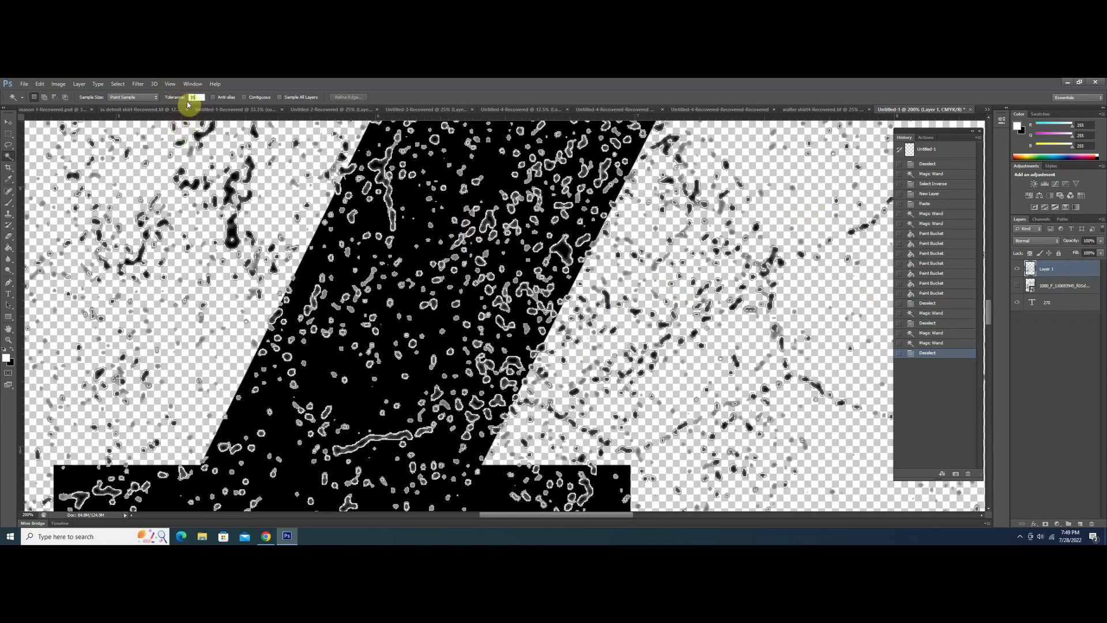
Select the transparent area of Layer 1 with the Magic Wand and invert the selection to capture the specks
left_click(689, 134)
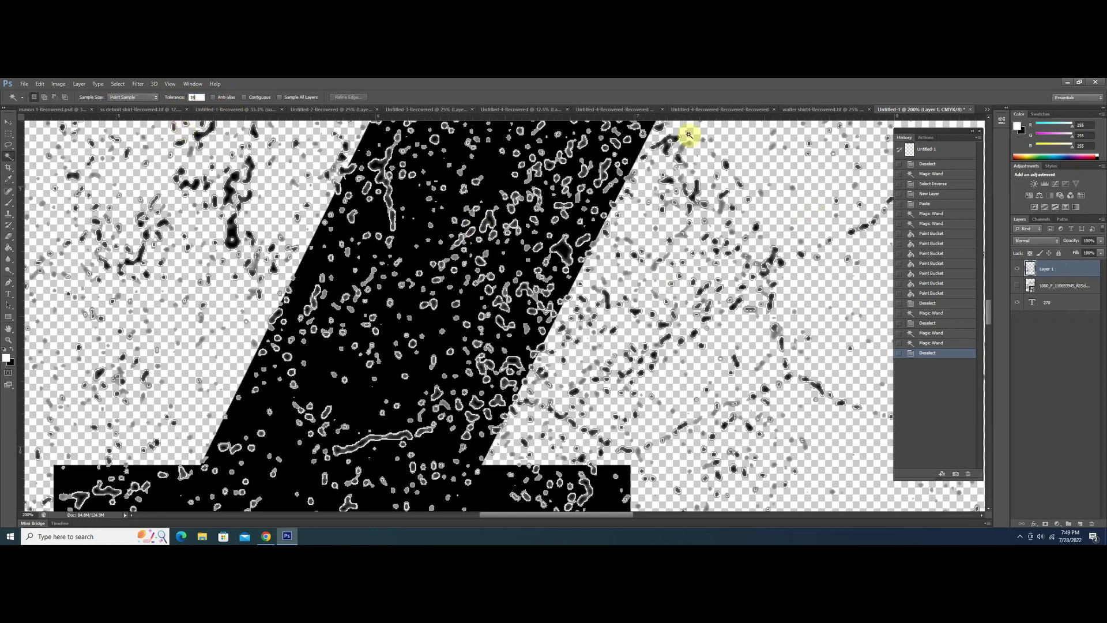
left_click(788, 208)
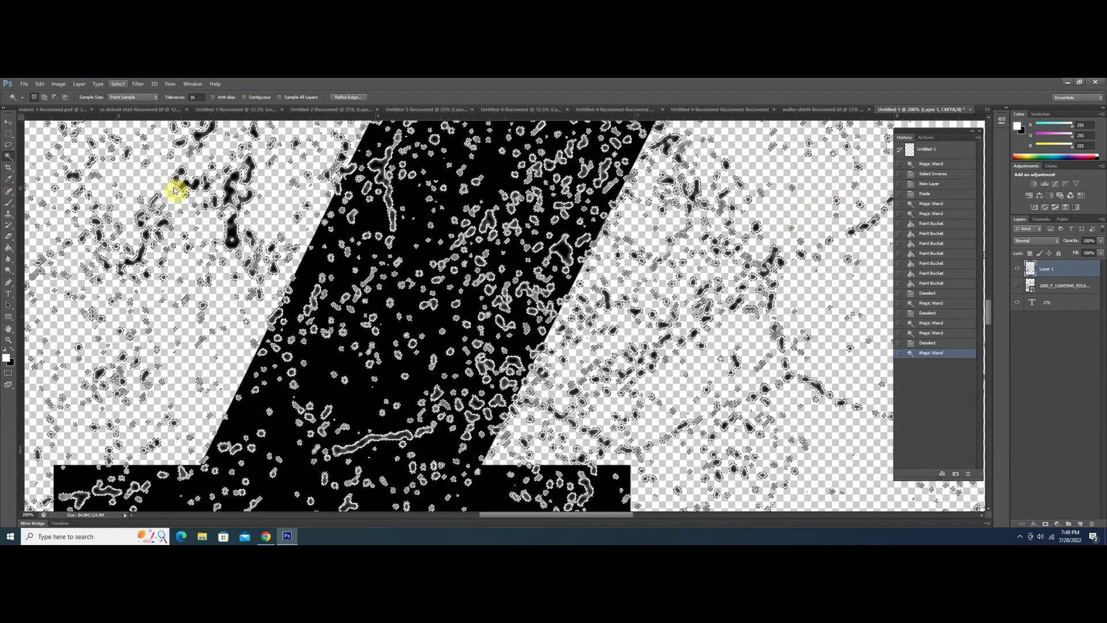
left_click(117, 84)
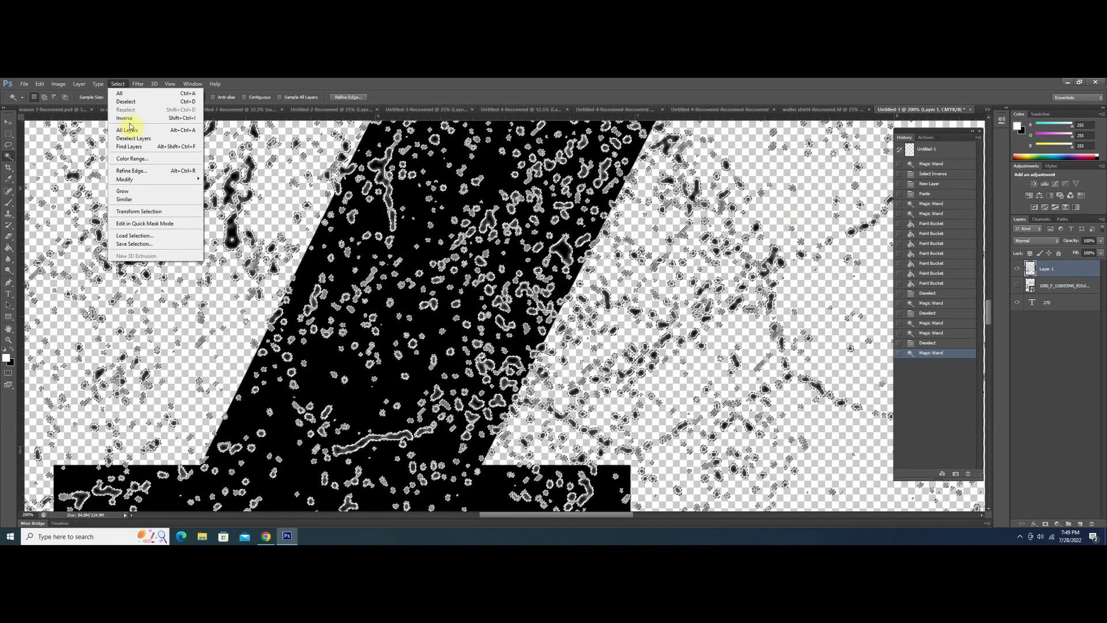
left_click(125, 118)
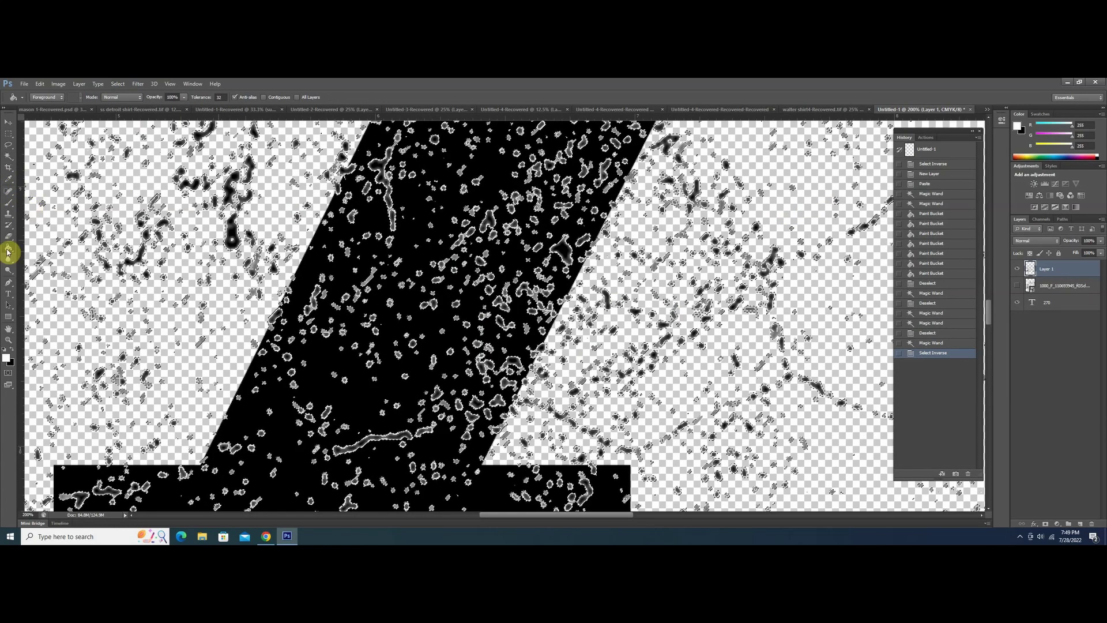
Fill the selected specks on Layer 1 with white using repeated Paint Bucket fills, and clear the selection
left_click(256, 246)
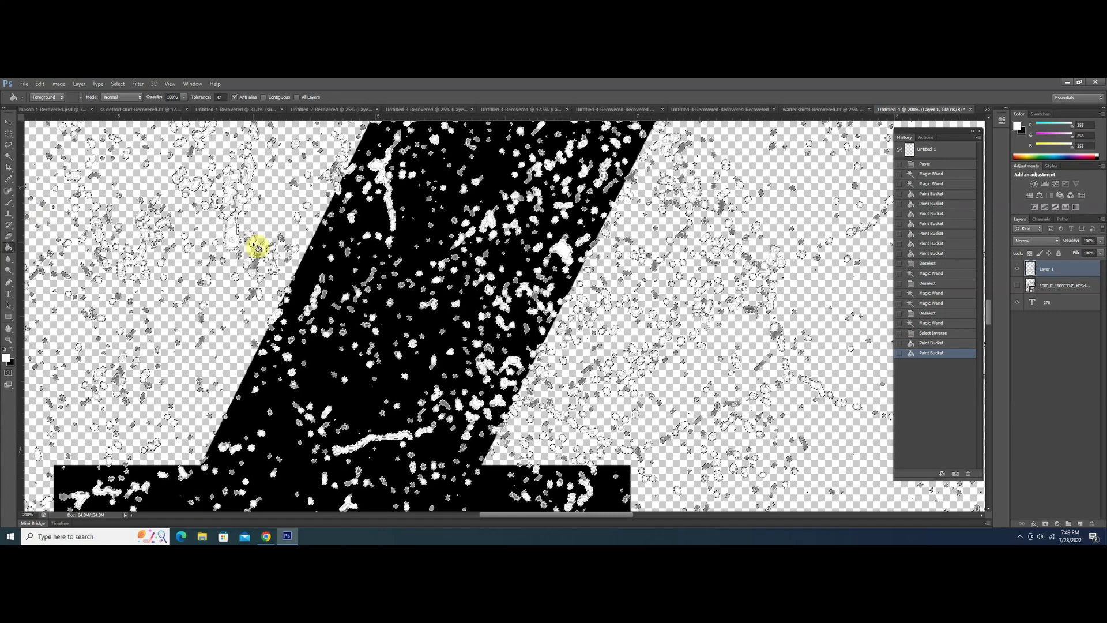
left_click(254, 293)
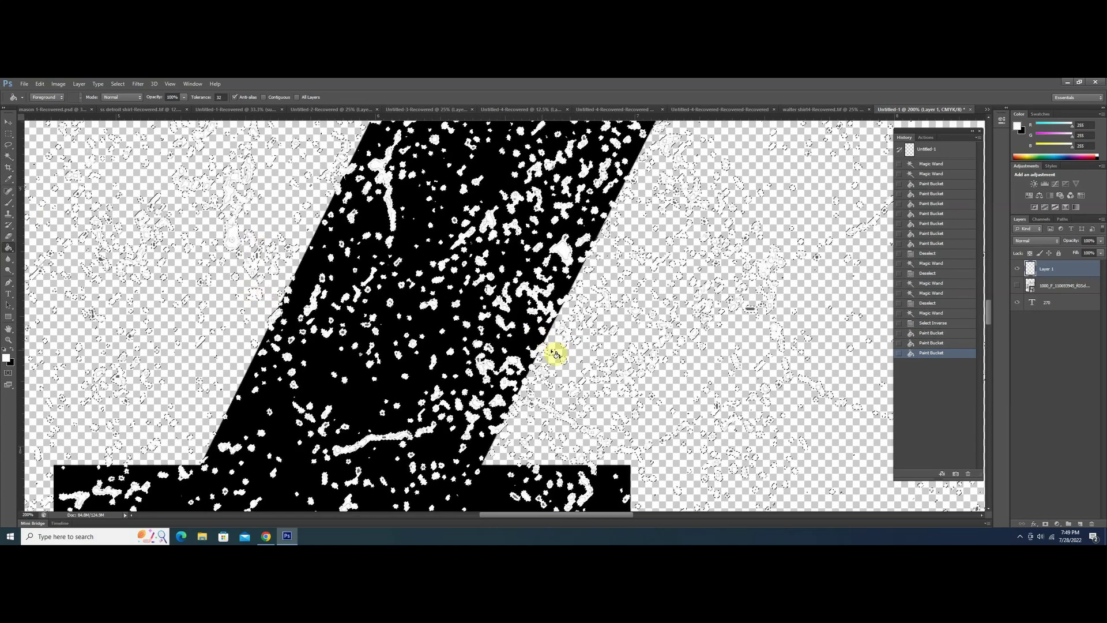
left_click(761, 309)
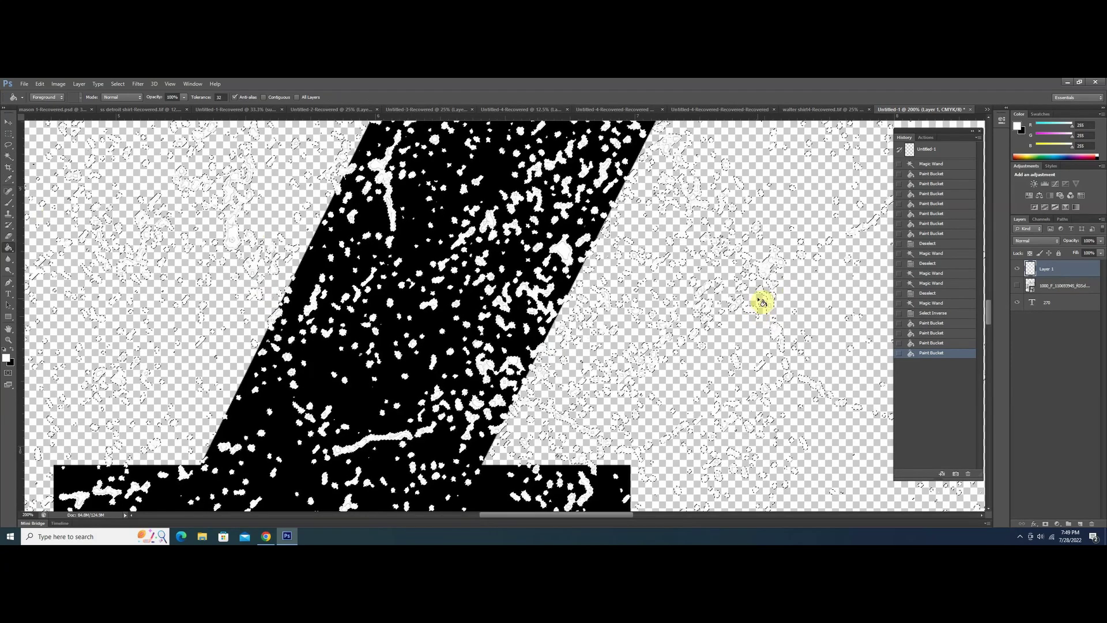
key("ctrl+minus")
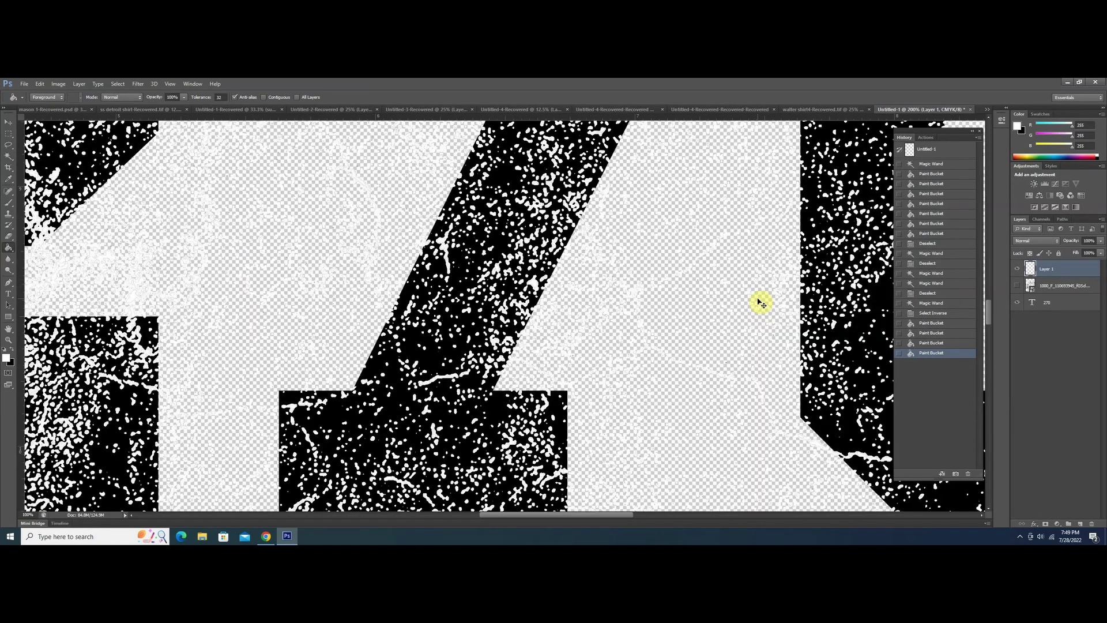
key("ctrl+minus")
key("ctrl+minus")
key("ctrl+minus")
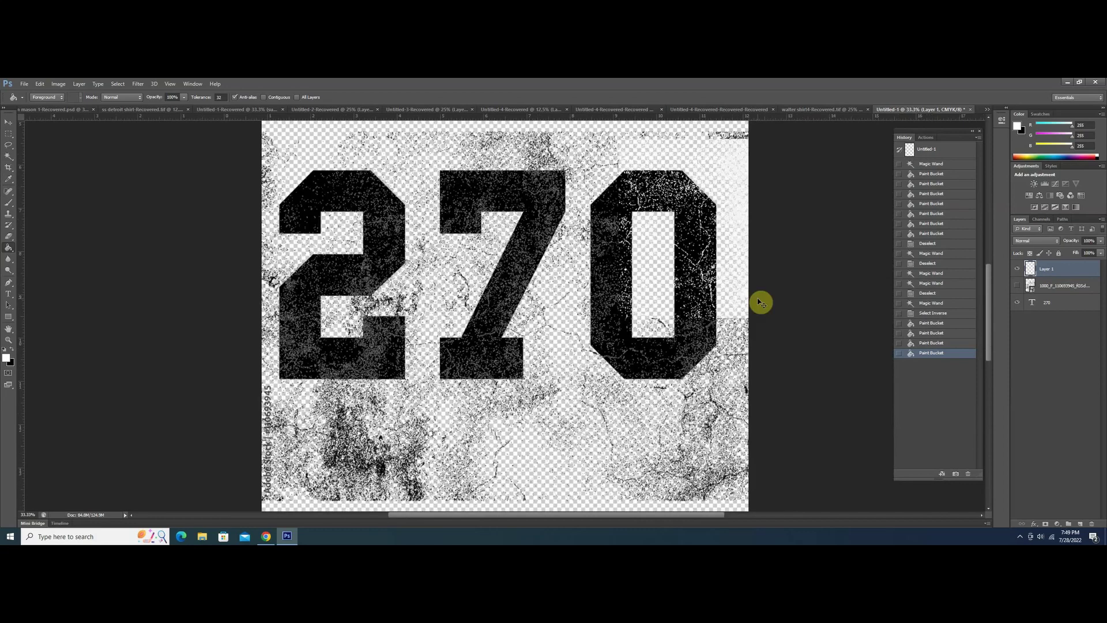
key("ctrl+minus")
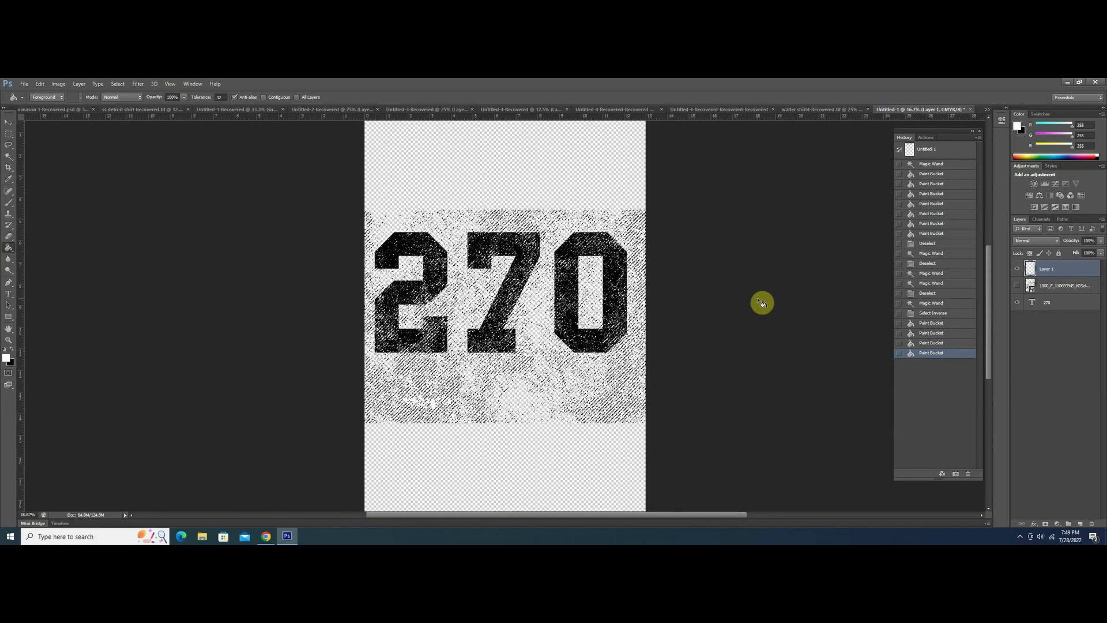
key("ctrl+d")
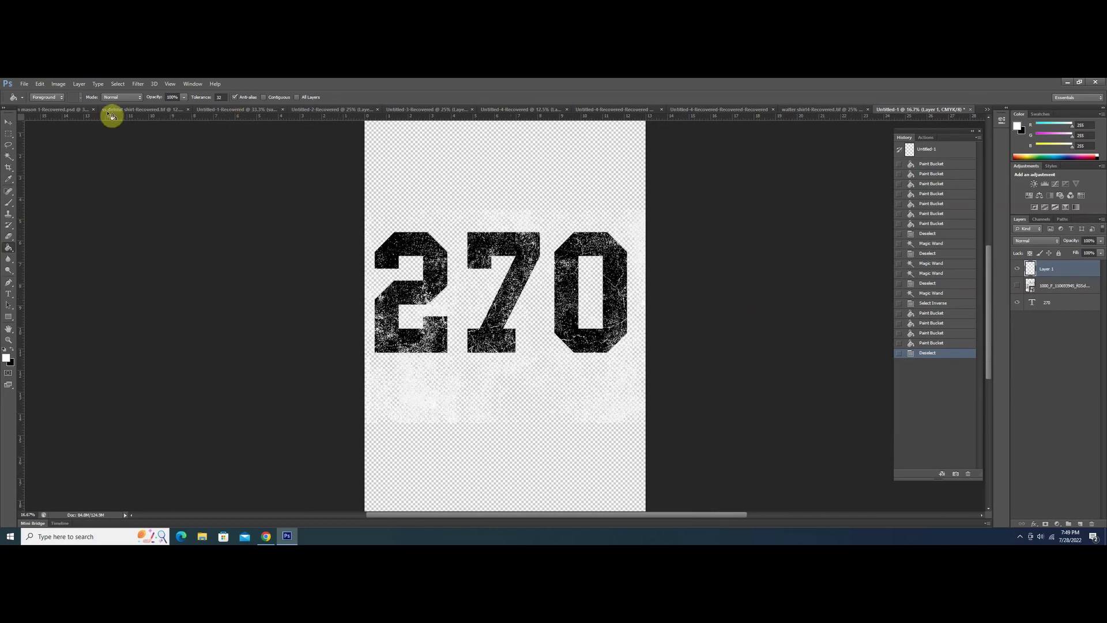
Free-transform Layer 1, stretching it past the canvas's left edge to about 109% width
left_click(7, 123)
left_click(40, 84)
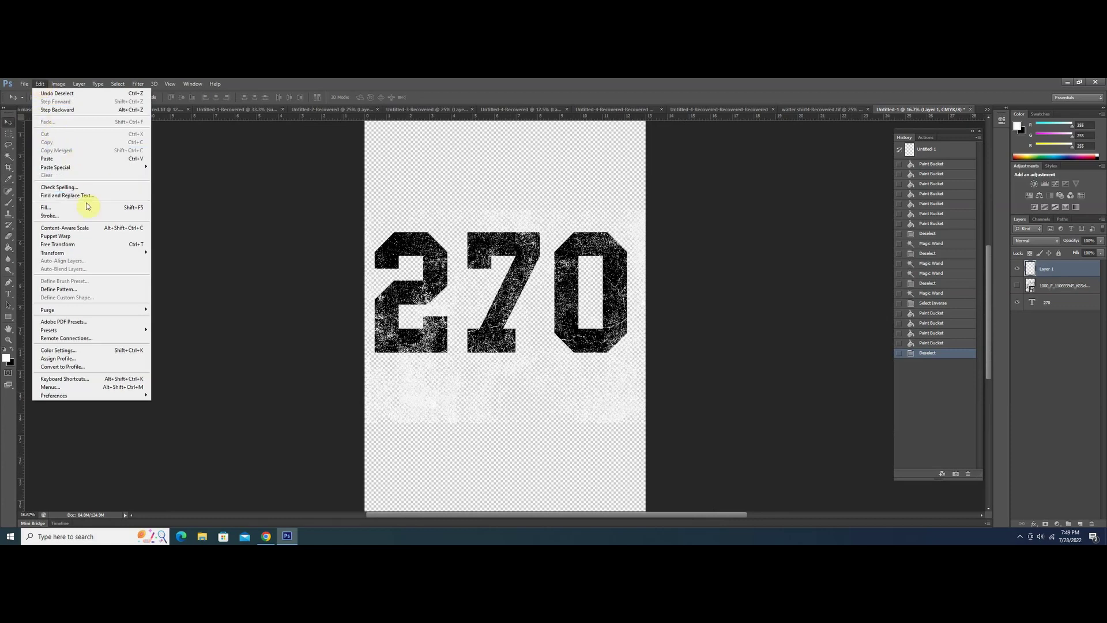
left_click(89, 244)
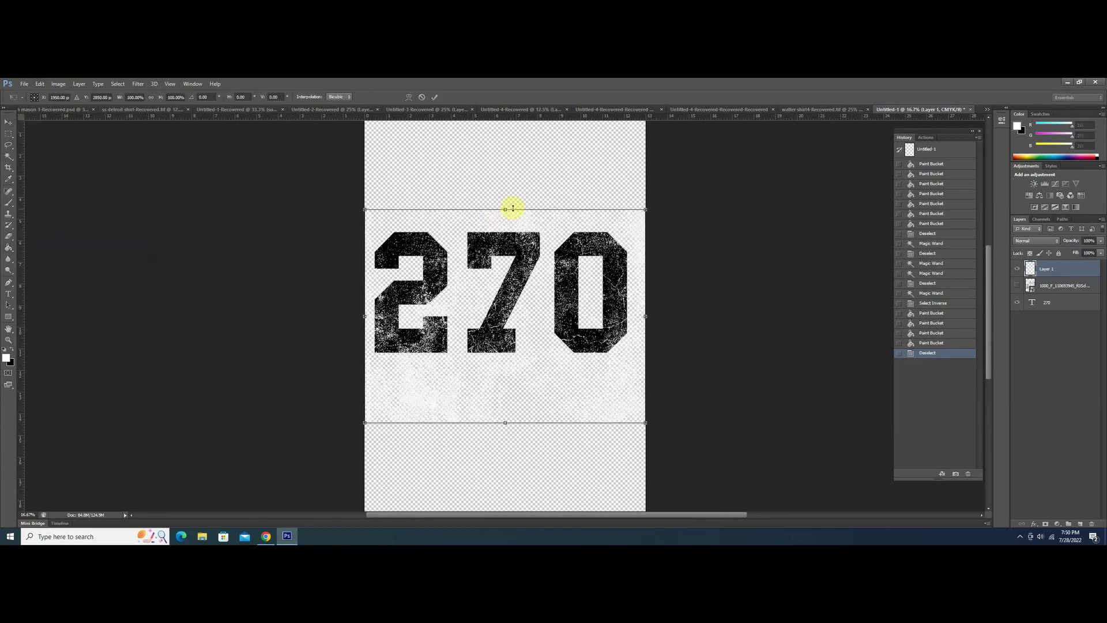
left_click_drag(366, 211, 339, 208)
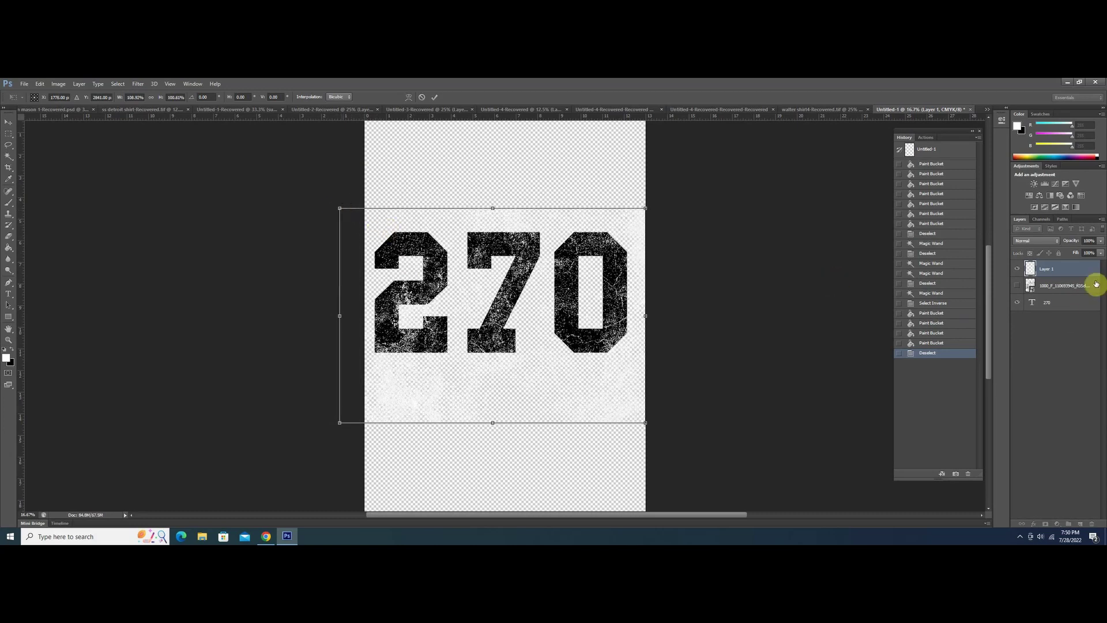
left_click(435, 97)
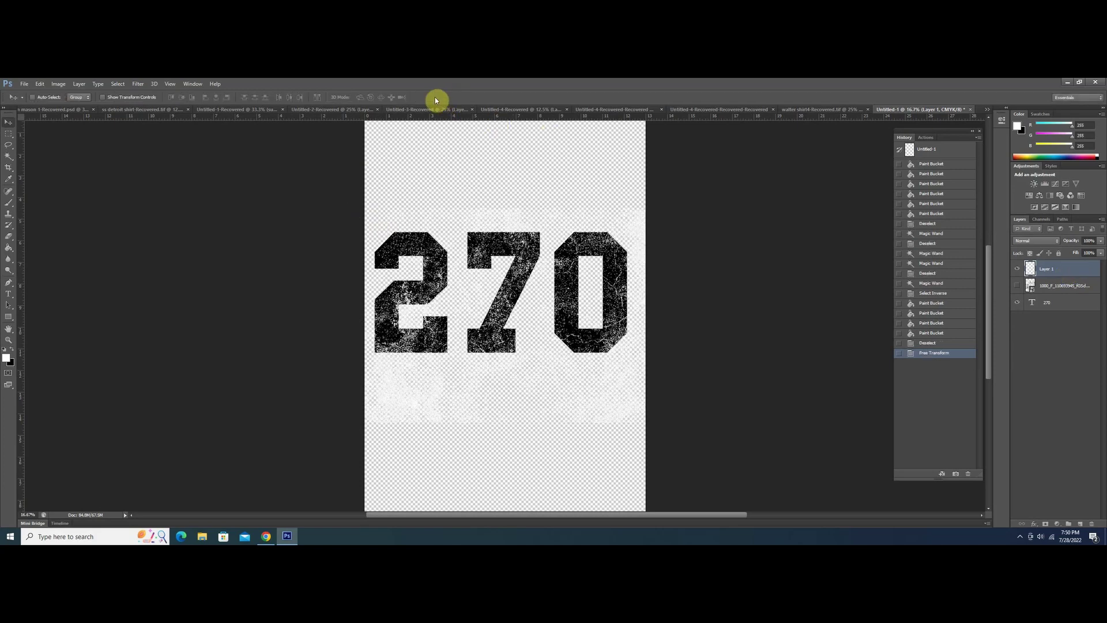
Duplicate Layer 1 under the default name and shift the copy up and left over the 270 text
right_click(1061, 270)
left_click(962, 228)
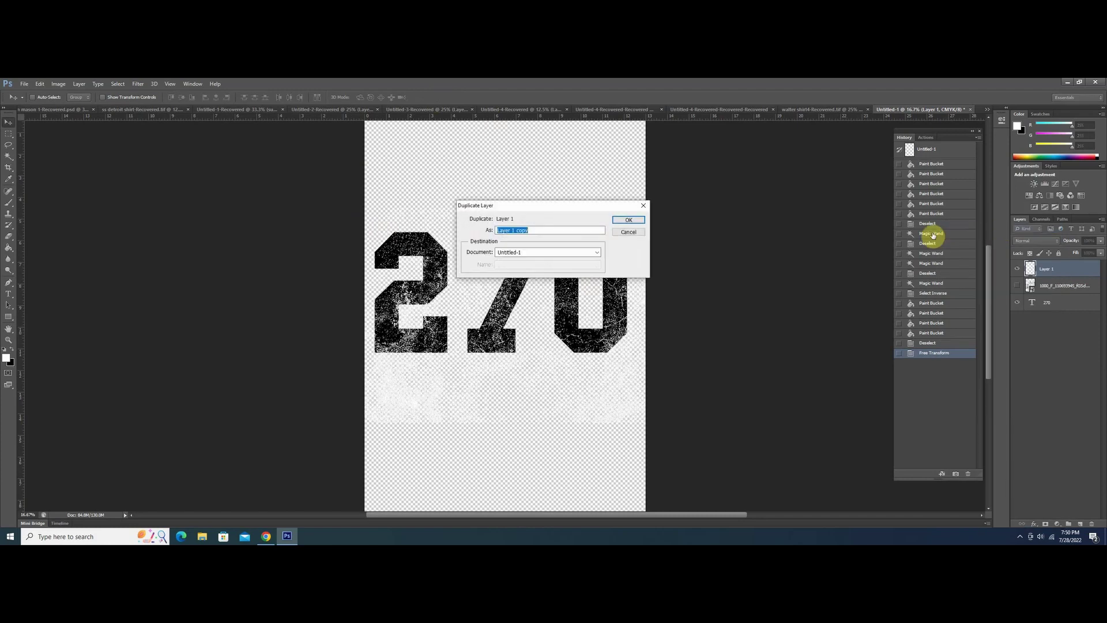
left_click(626, 221)
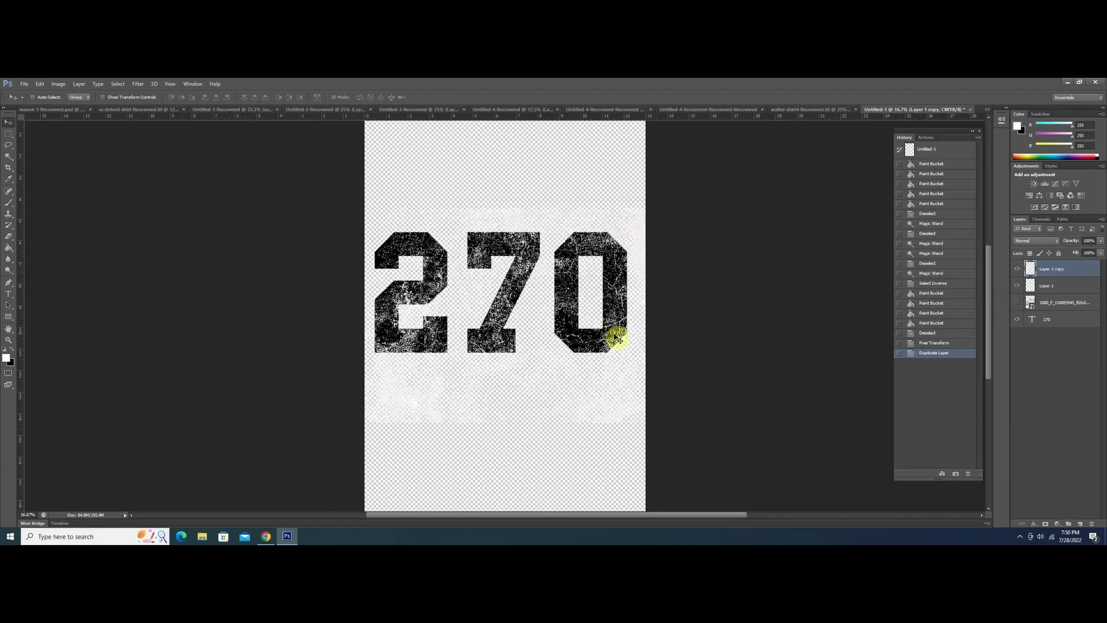
left_click_drag(613, 334, 577, 312)
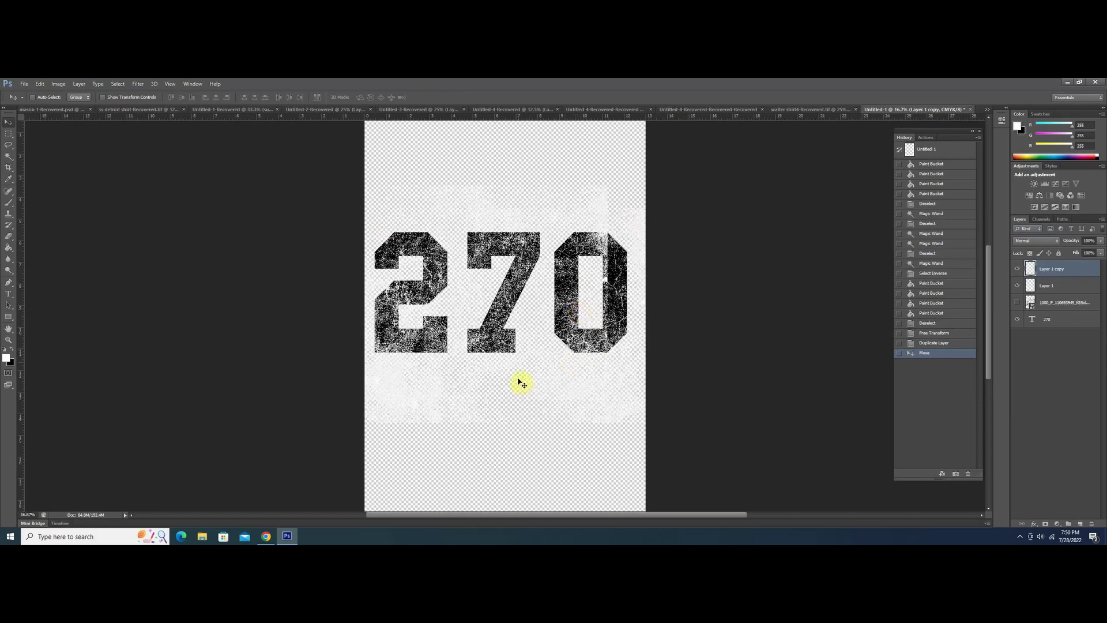
Rotate Layer 1 copy 90° clockwise and reposition it over the 270 text
left_click(42, 84)
mouse_move(89, 255)
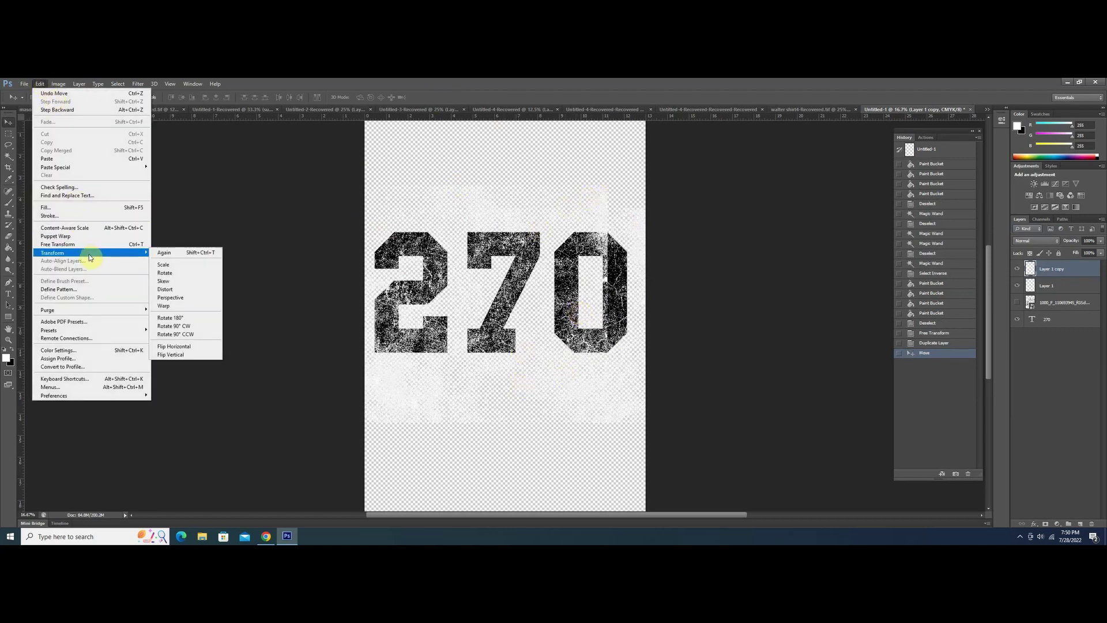
left_click(190, 328)
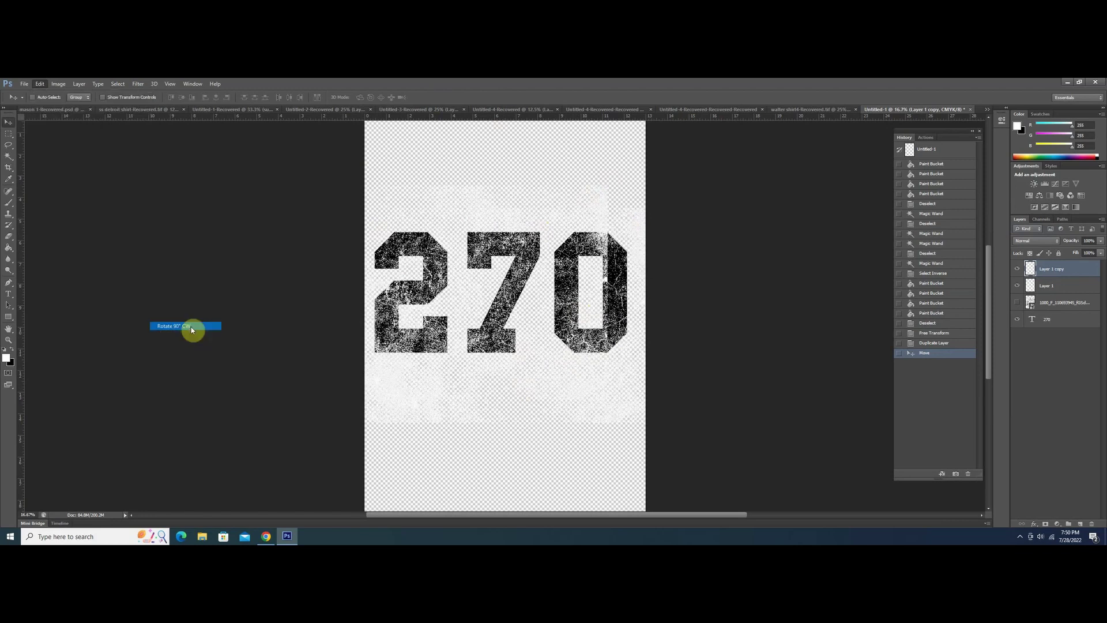
mouse_move(470, 380)
left_mouse_down()
mouse_move(536, 408)
mouse_move(460, 420)
mouse_move(553, 403)
mouse_move(526, 420)
mouse_move(504, 421)
mouse_move(726, 347)
mouse_move(593, 371)
mouse_move(309, 373)
mouse_move(455, 395)
left_mouse_up()
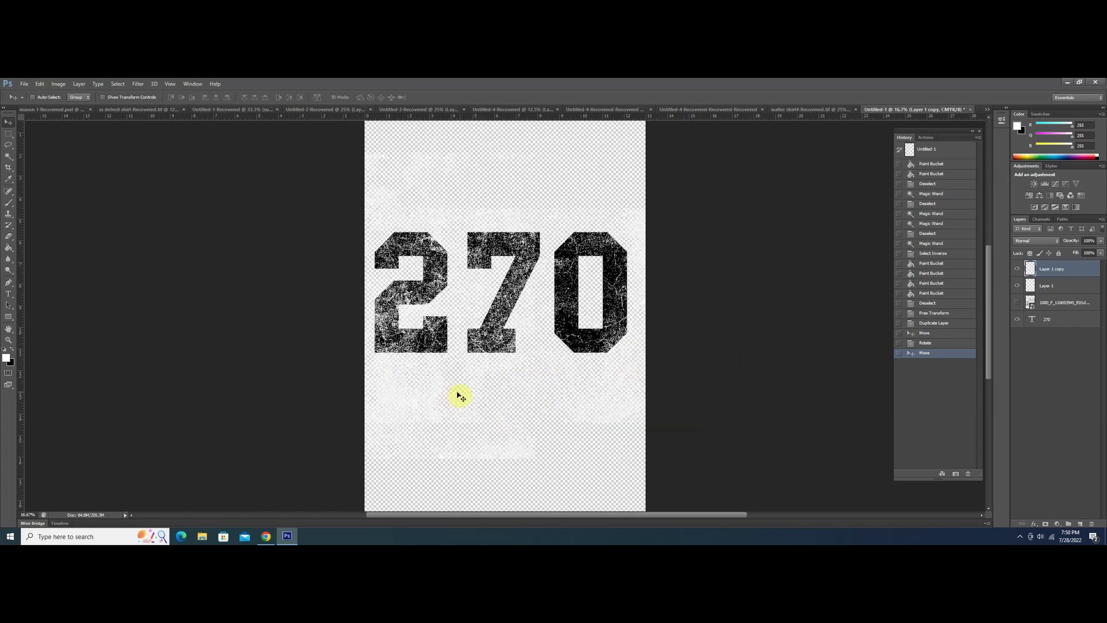
Hide Layer 1 copy and free-transform Layer 1 from its upper-left corner to about 103% width and 106% height
left_click(1017, 270)
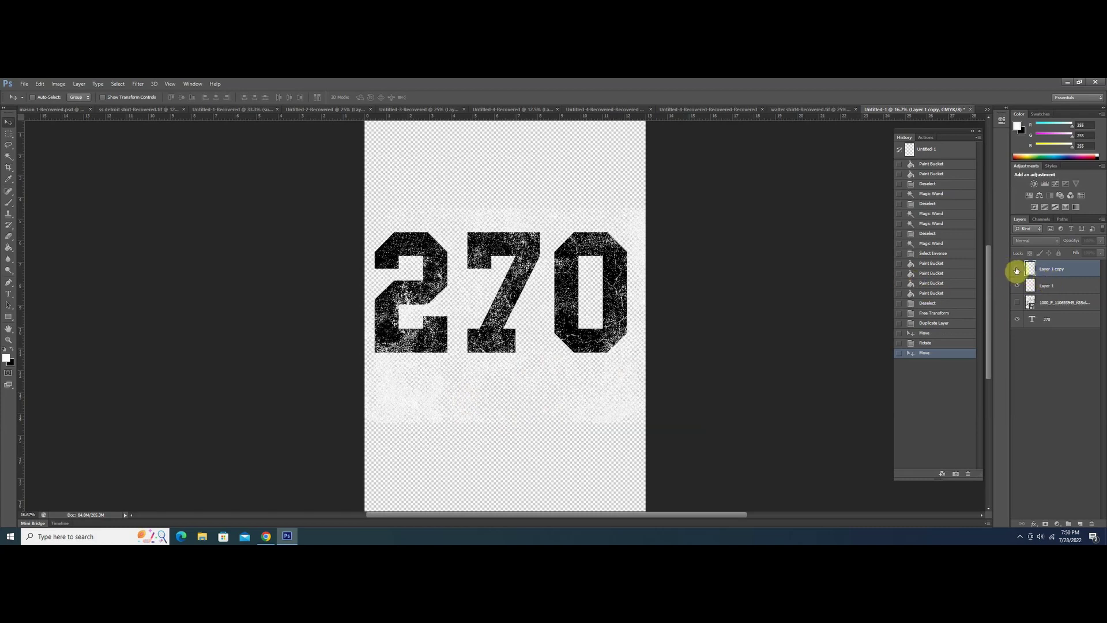
left_click(1055, 287)
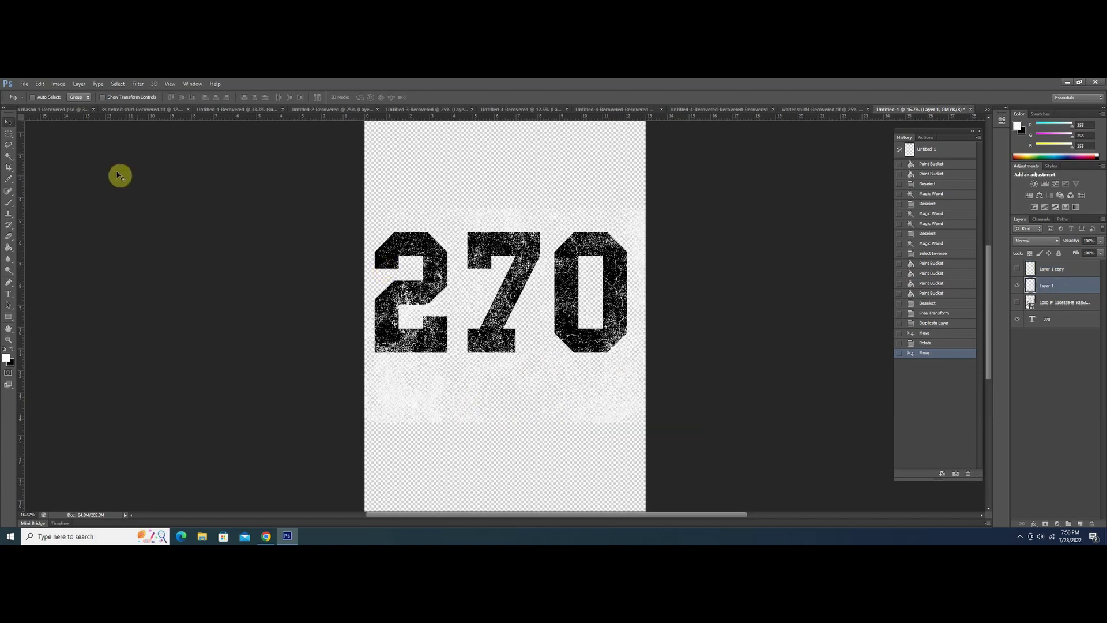
left_click(39, 84)
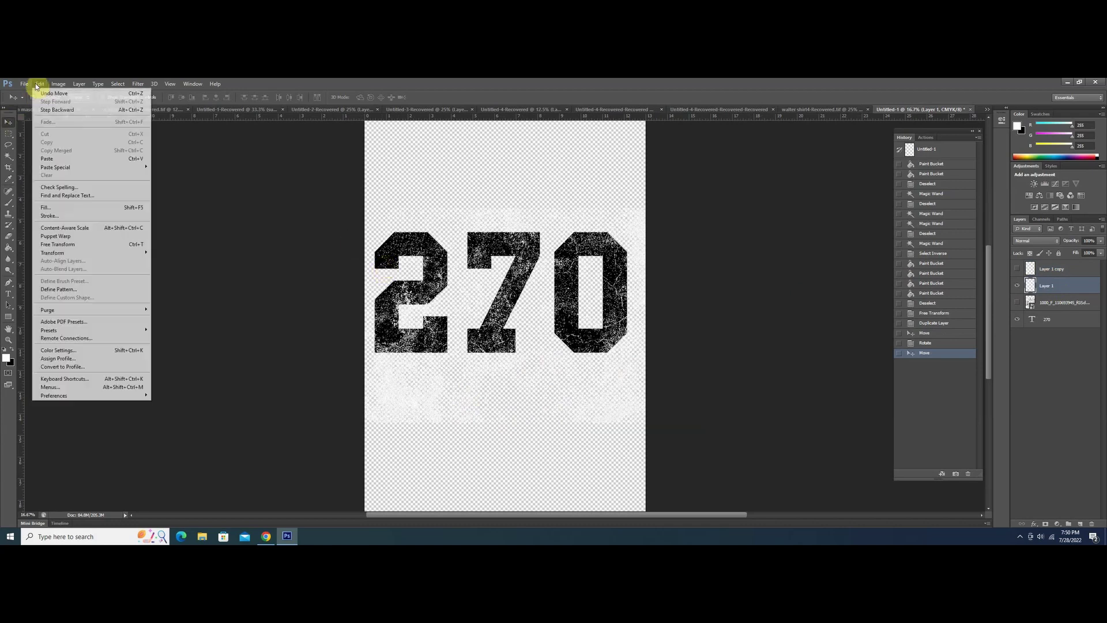
left_click(94, 244)
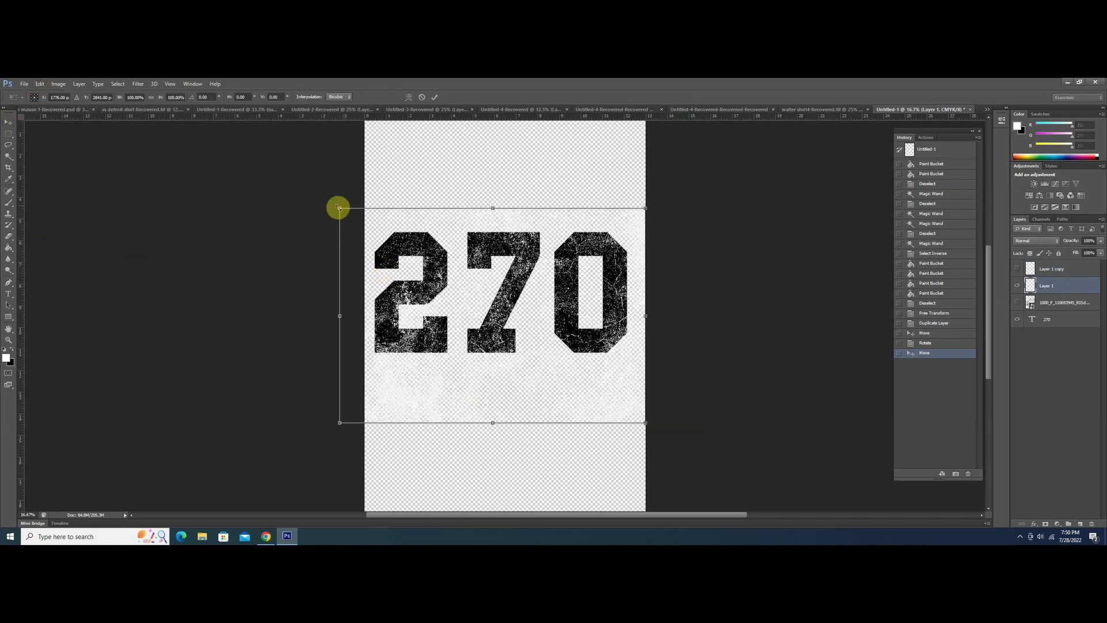
left_click_drag(339, 207, 306, 198)
mouse_move(338, 309)
left_mouse_down()
mouse_move(321, 304)
mouse_move(340, 306)
left_mouse_up()
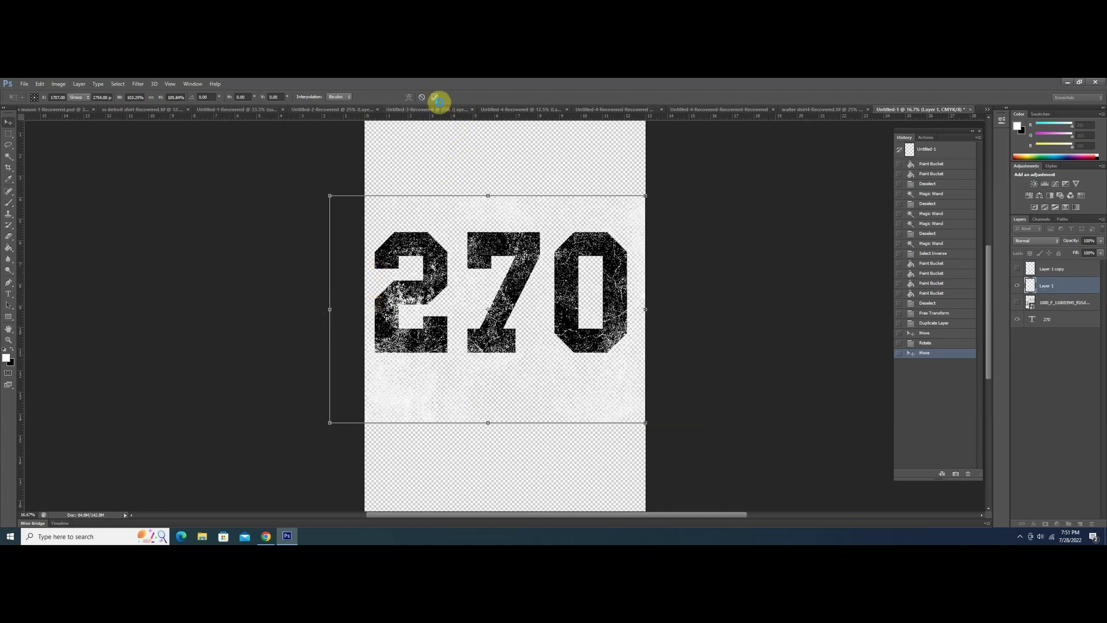
left_click(435, 98)
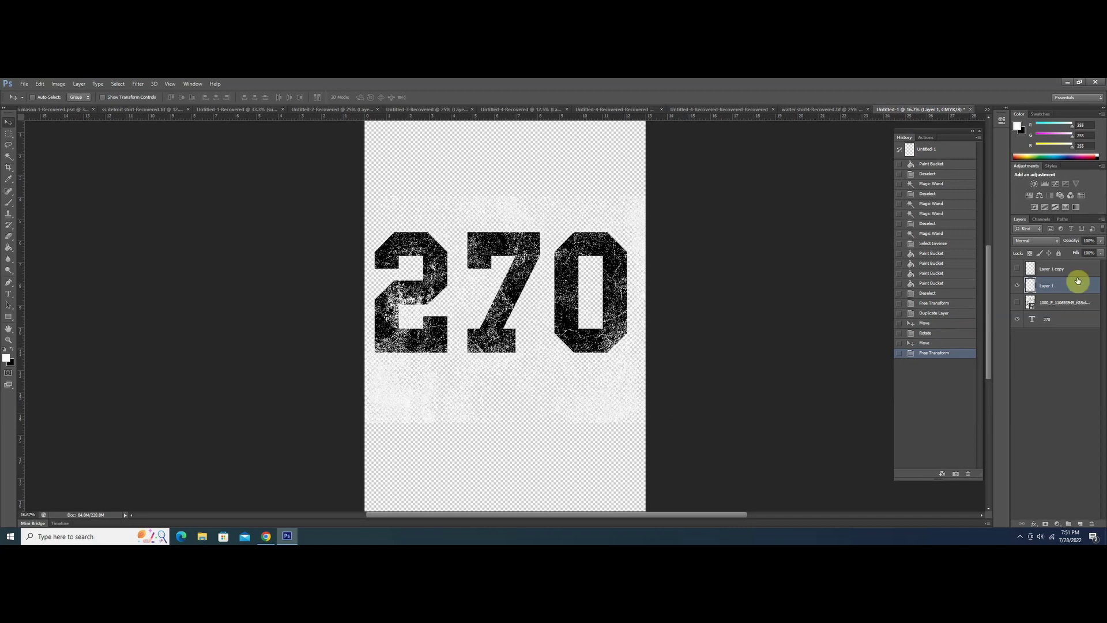
left_click(1070, 320, "ctrl")
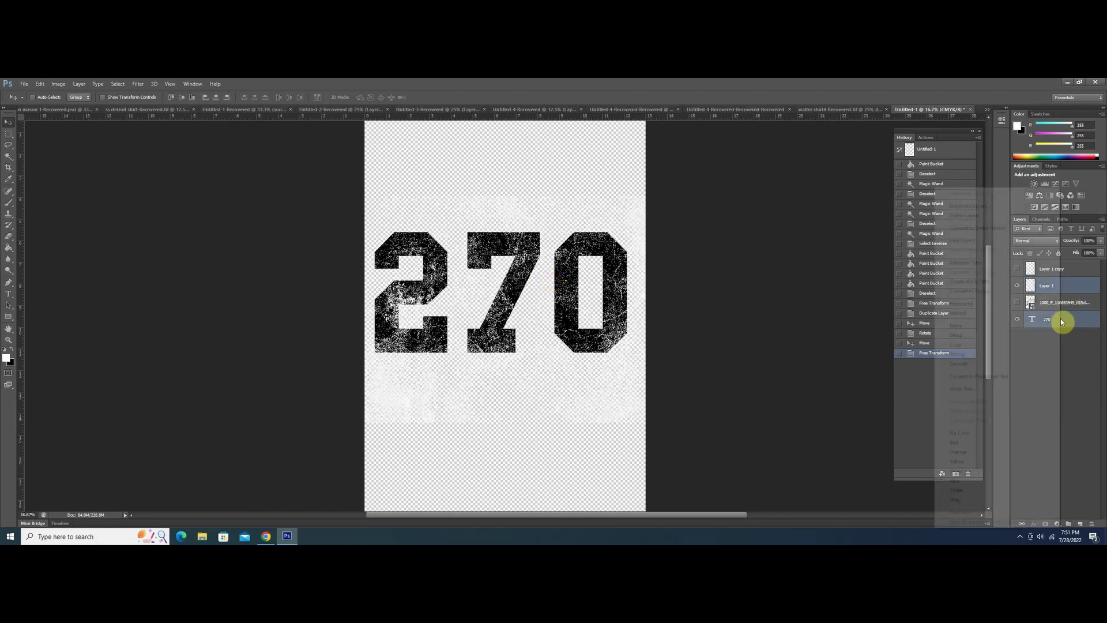
right_click(1060, 319)
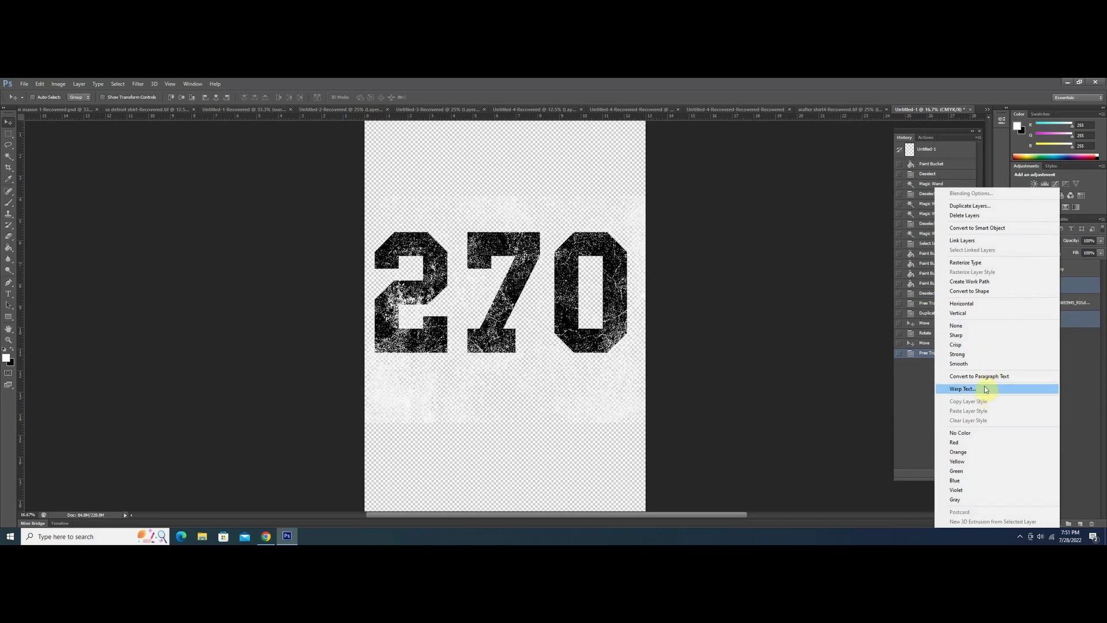
left_click(821, 367)
right_click(1079, 318)
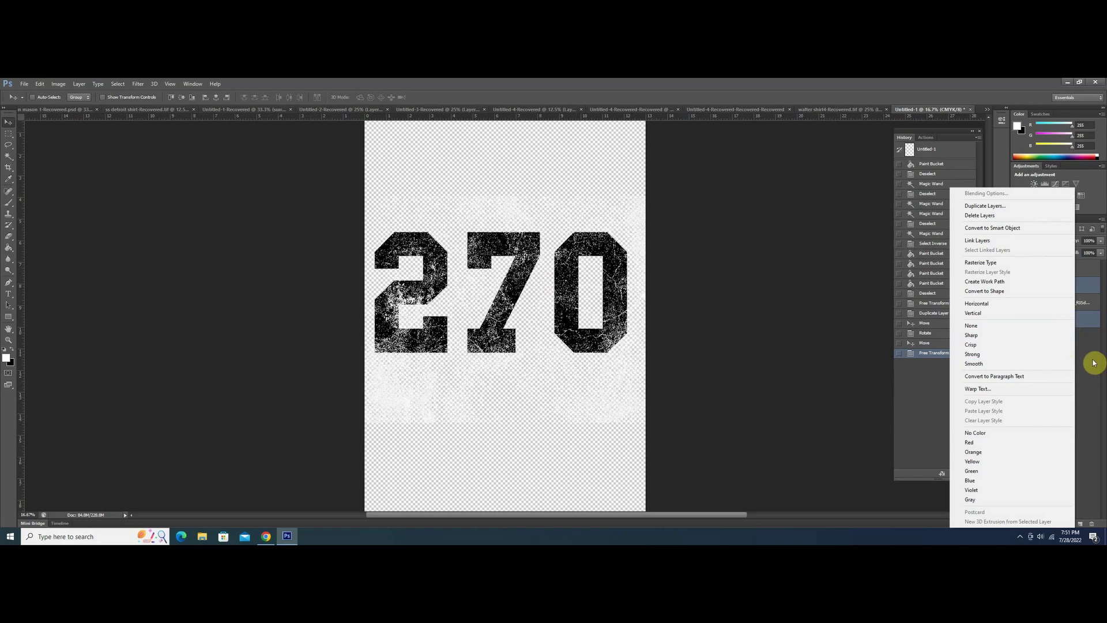
left_click(1087, 388)
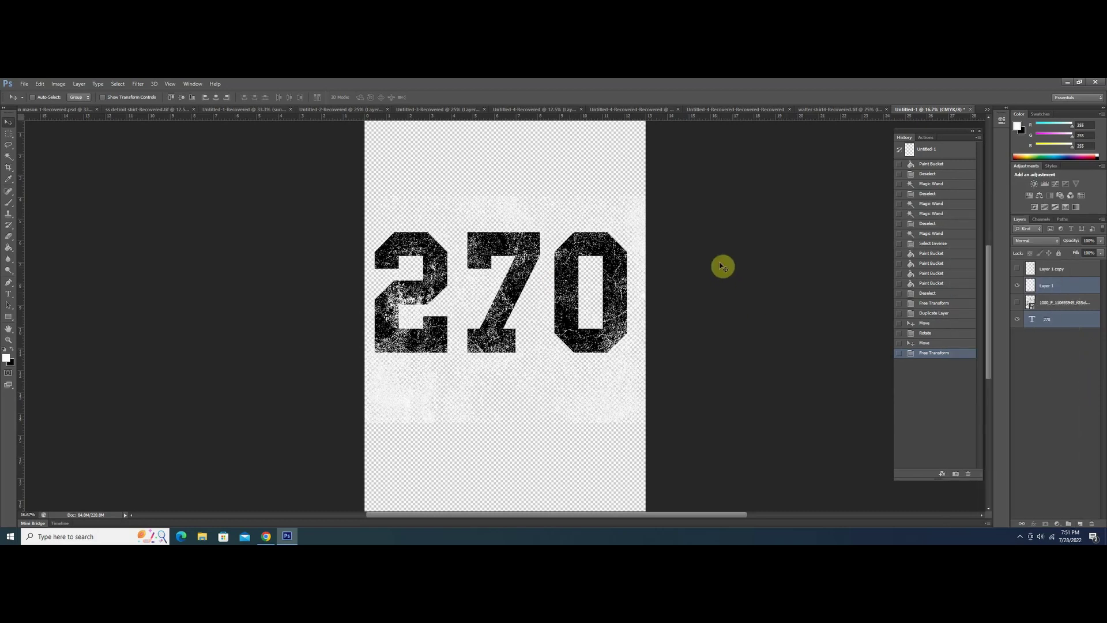
left_click(1080, 372)
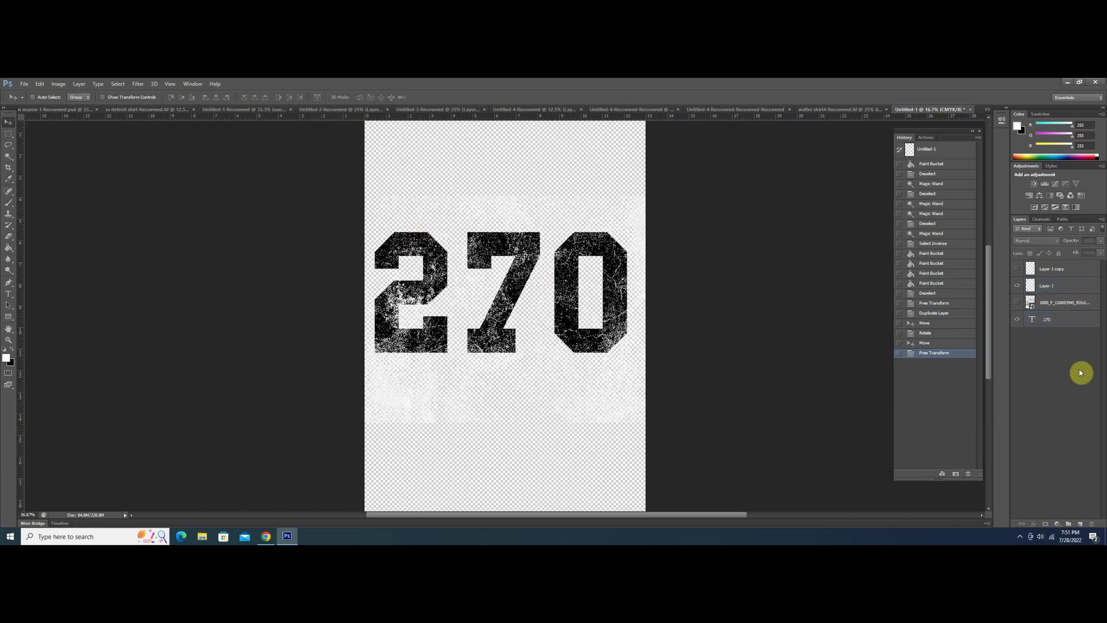
Merge Layer 1 with the 270 text layer, leaving the hidden texture image layer out of the merge
left_click(1060, 324)
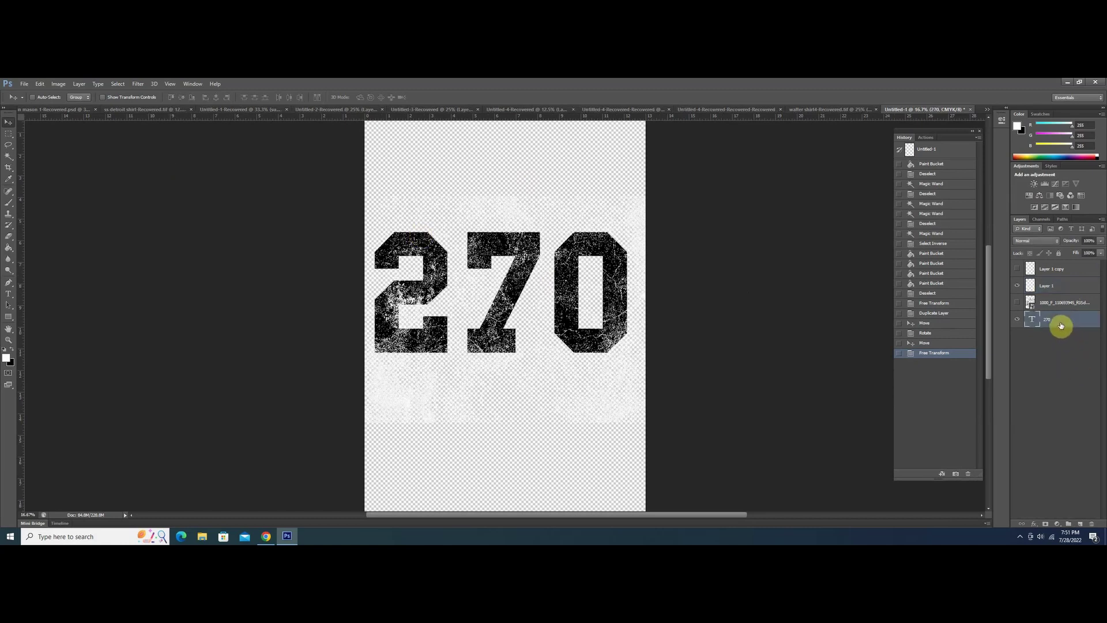
left_click(1062, 288, "shift")
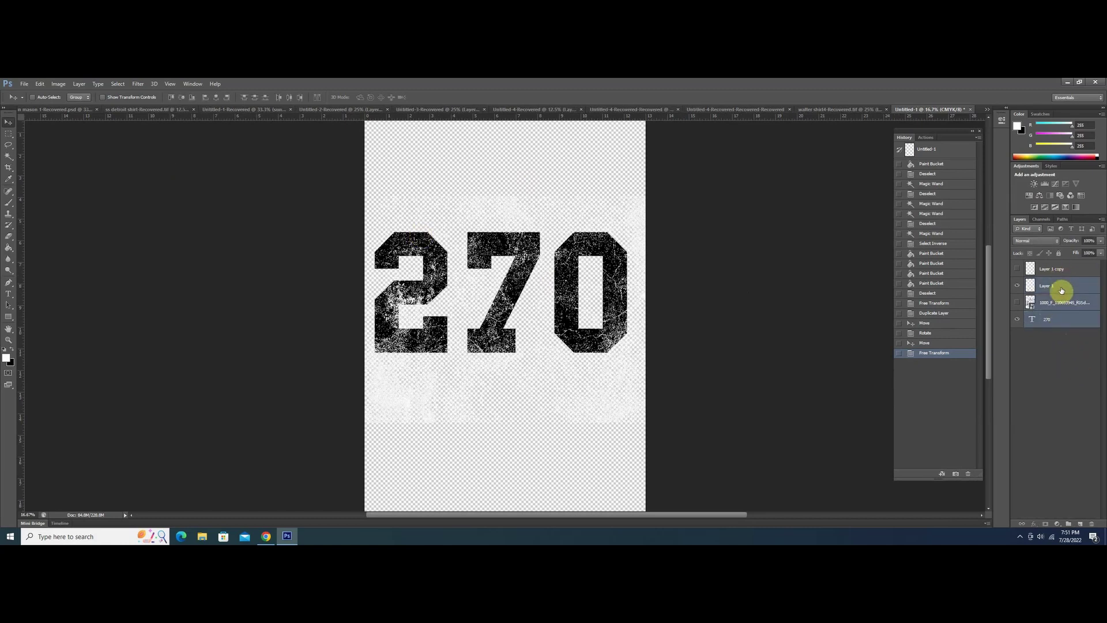
left_click(1057, 287, "ctrl")
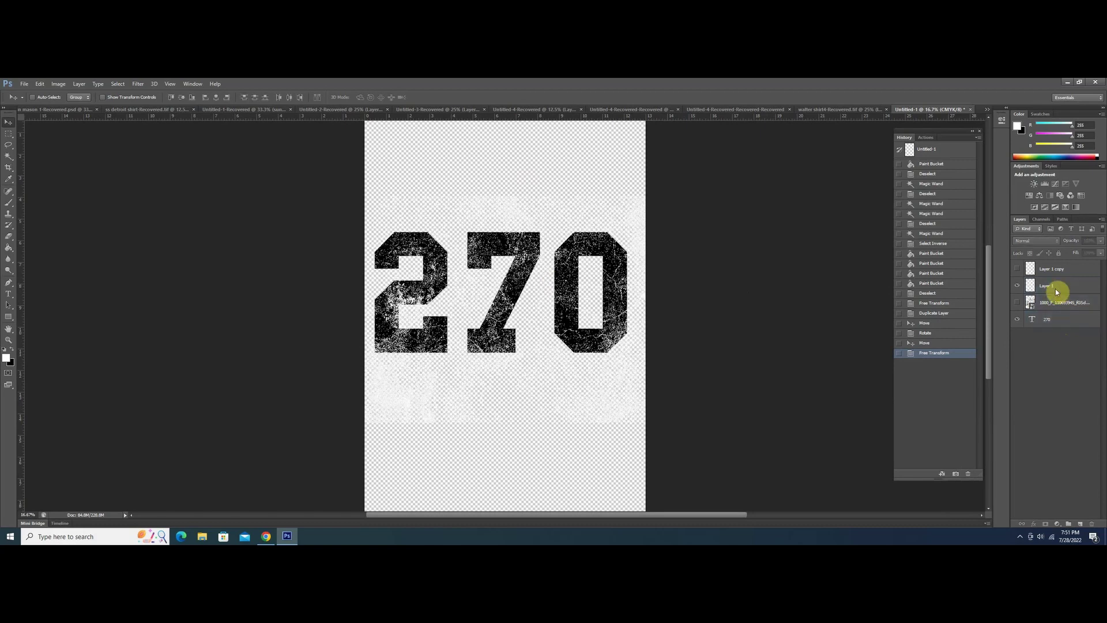
left_click(1055, 285)
left_click(1054, 322, "ctrl")
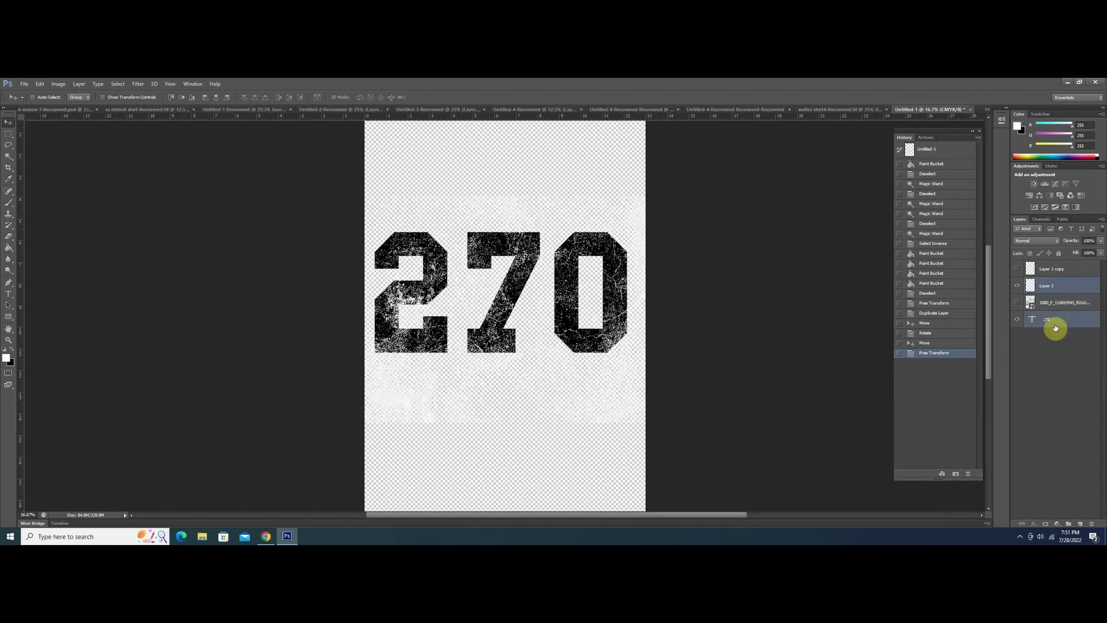
right_click(1044, 317)
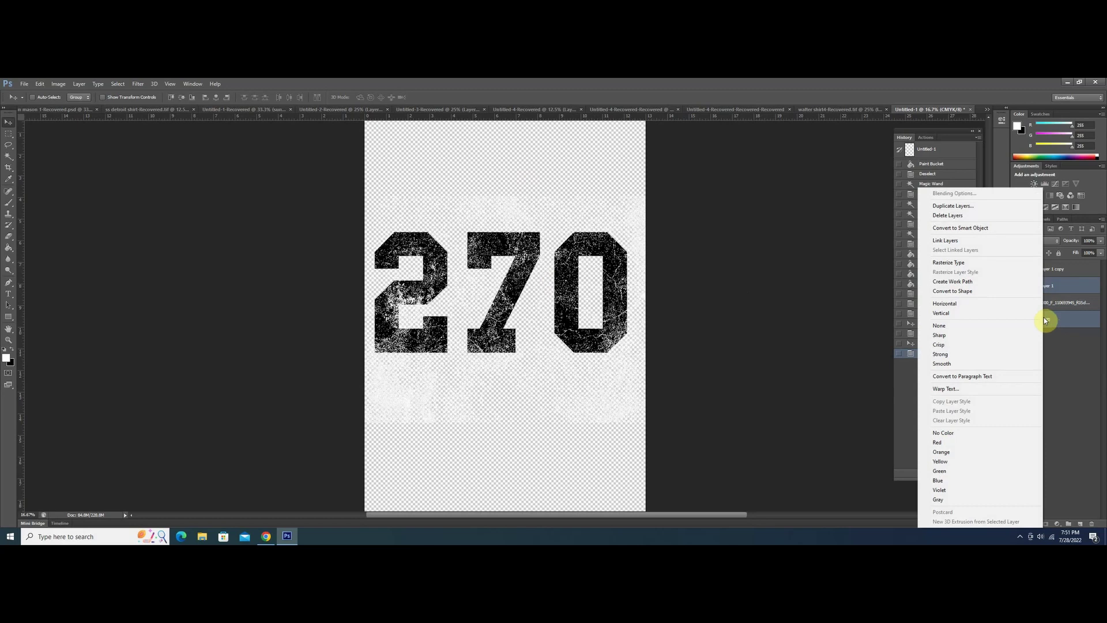
right_click(1059, 294)
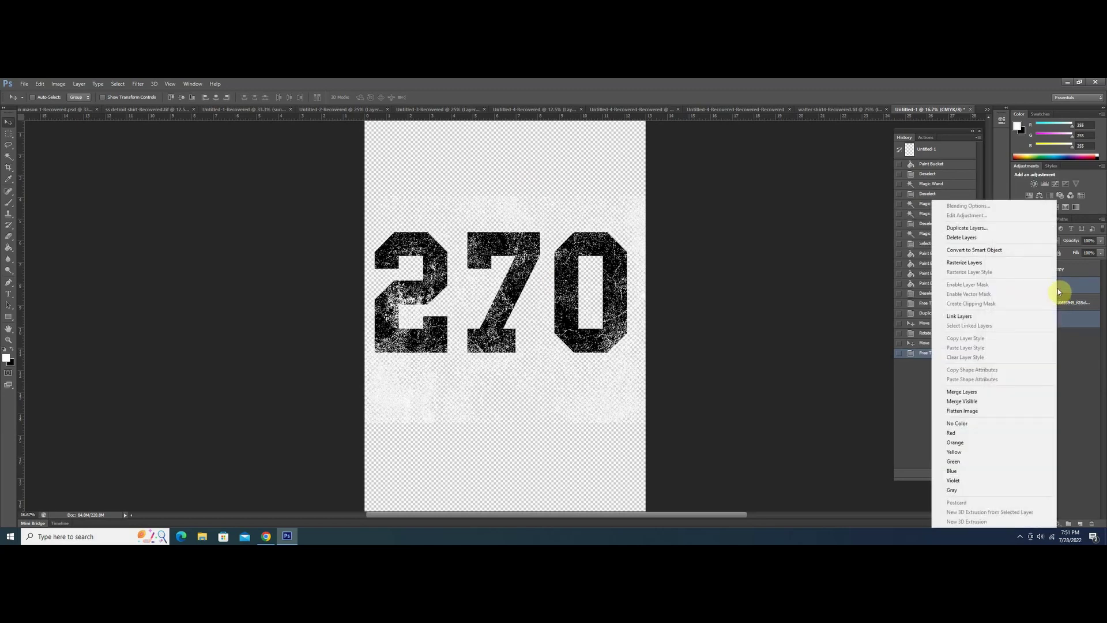
left_click(962, 393)
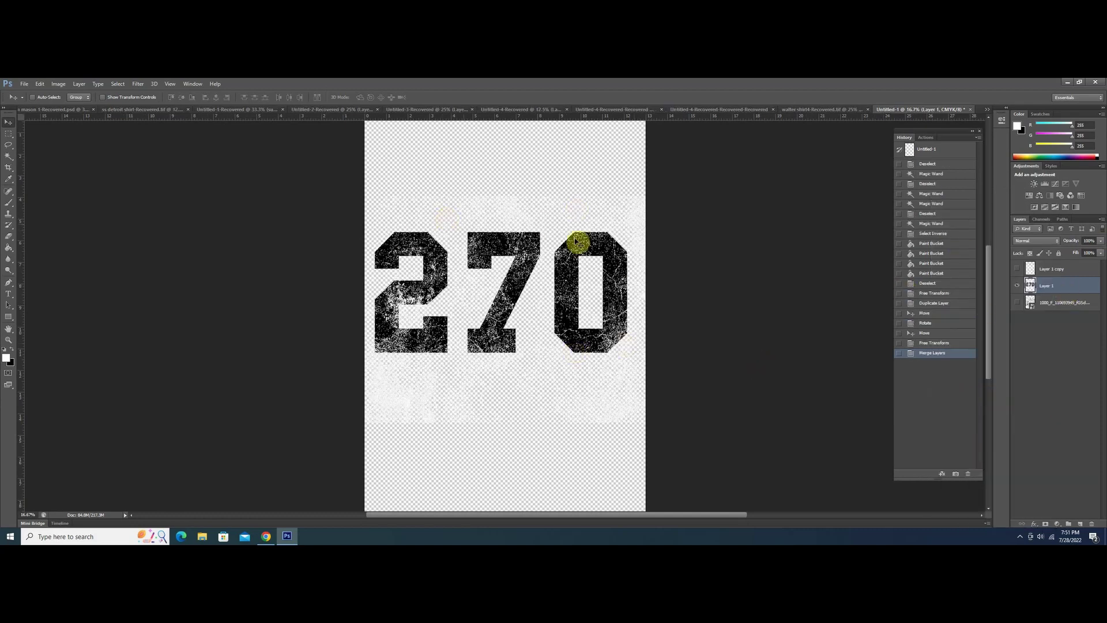
left_click(1018, 270)
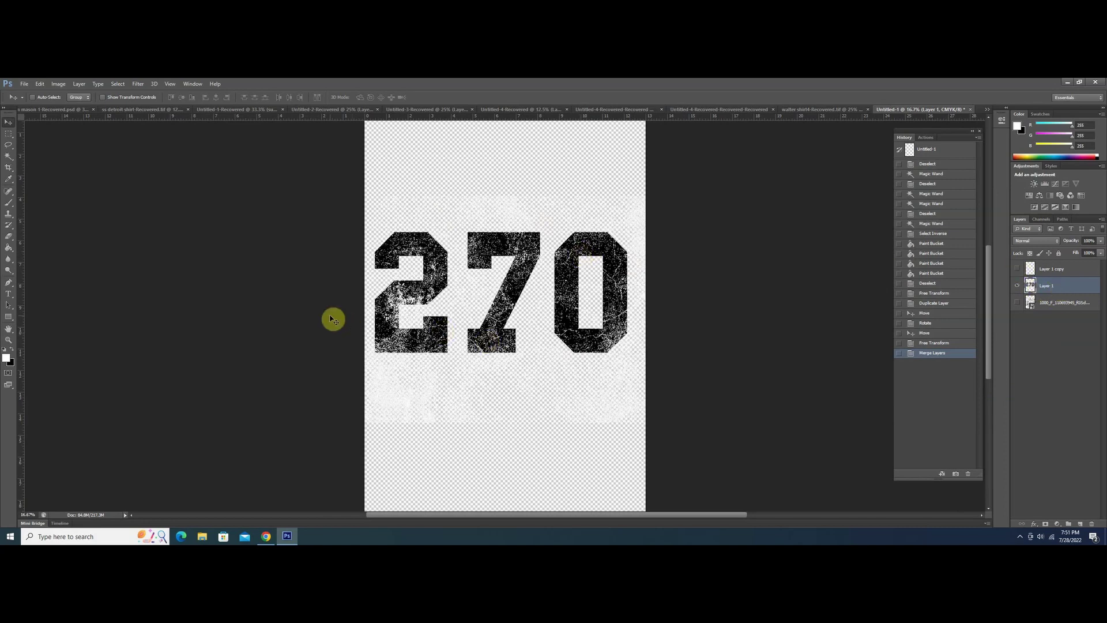
Select the black lettering of merged Layer 1 with the Magic Wand, invert the selection, and delete the white specks before deselecting
key("ctrl+plus")
key("ctrl+plus")
key("ctrl+plus")
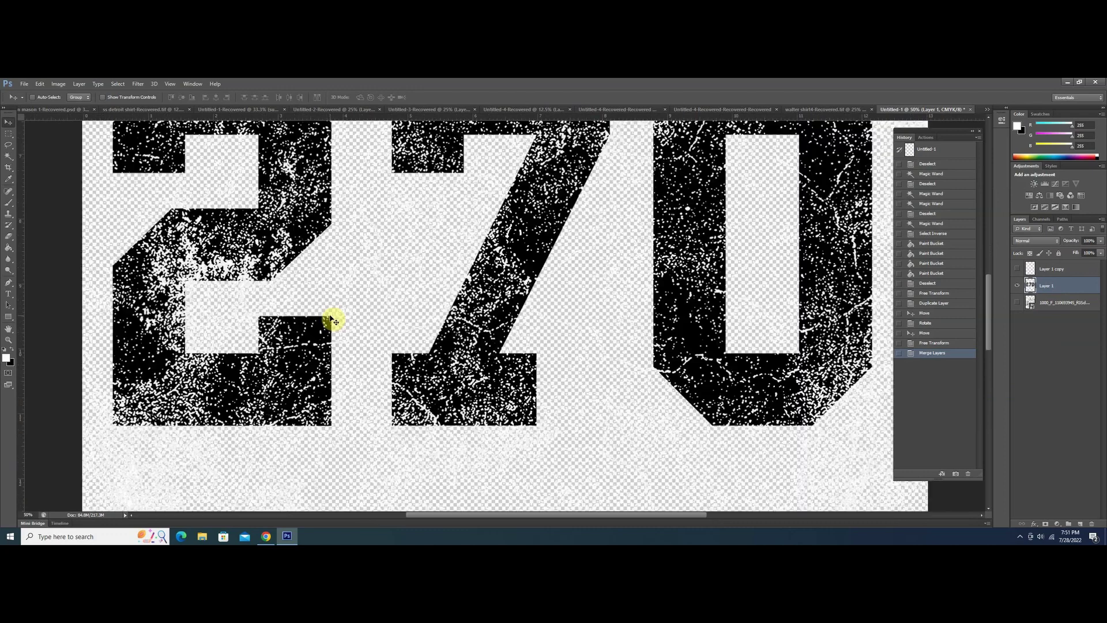
key("ctrl+plus")
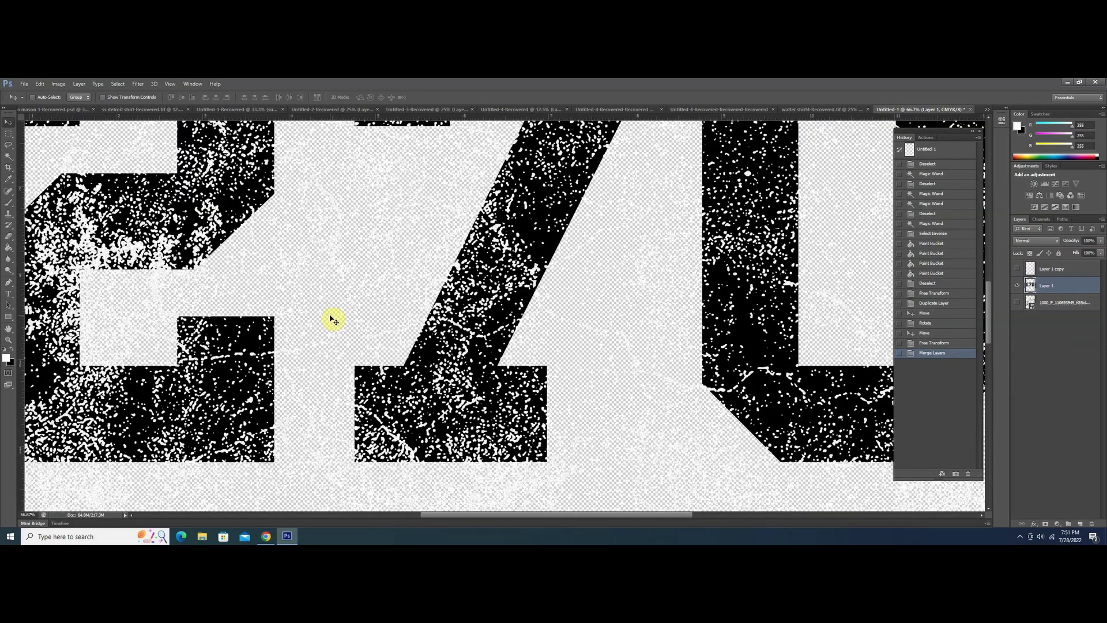
key("ctrl+plus")
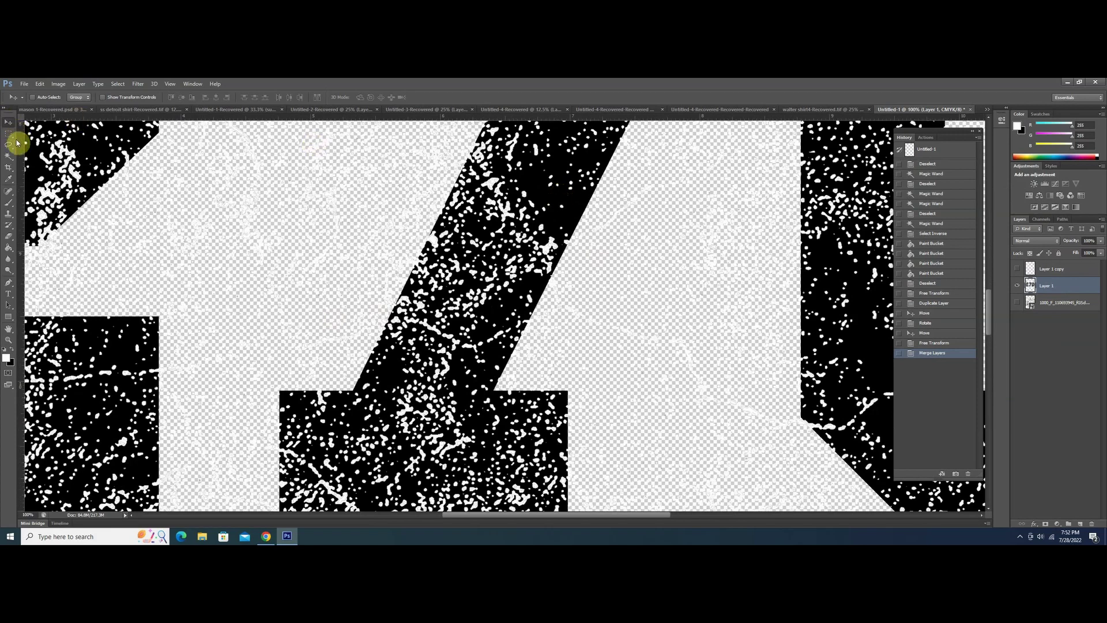
left_click(9, 157)
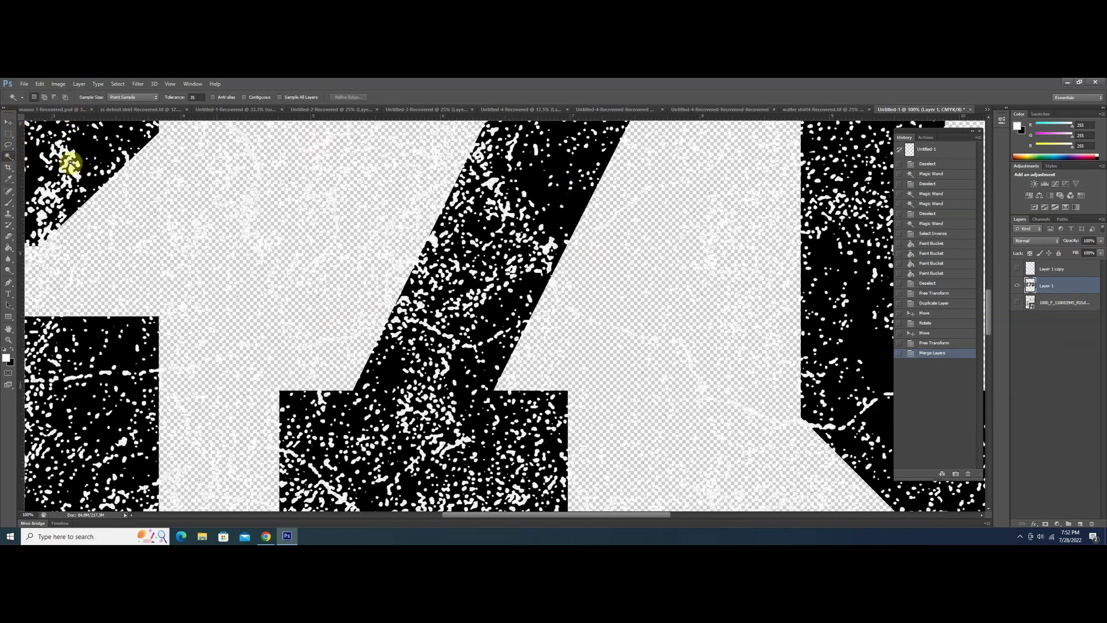
left_click(577, 205)
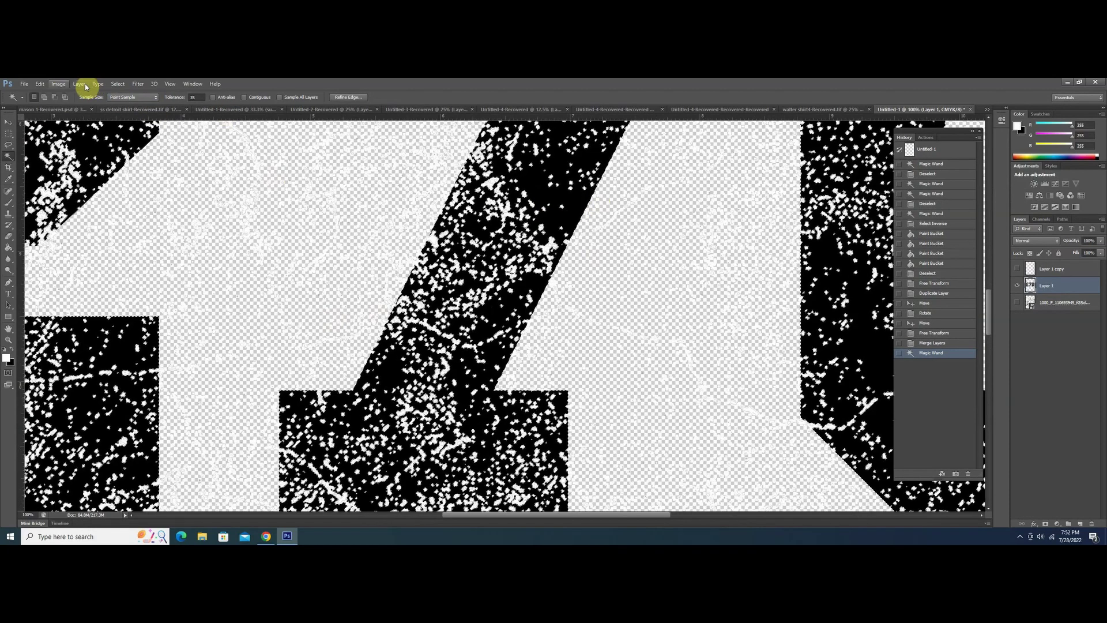
left_click(116, 86)
left_click(170, 118)
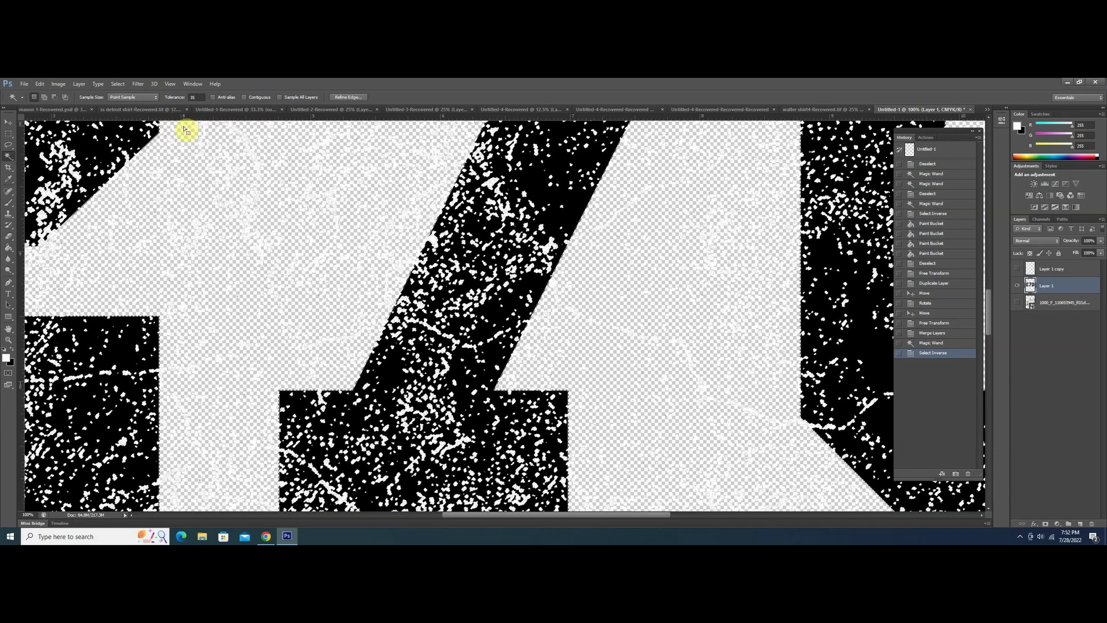
key("Delete")
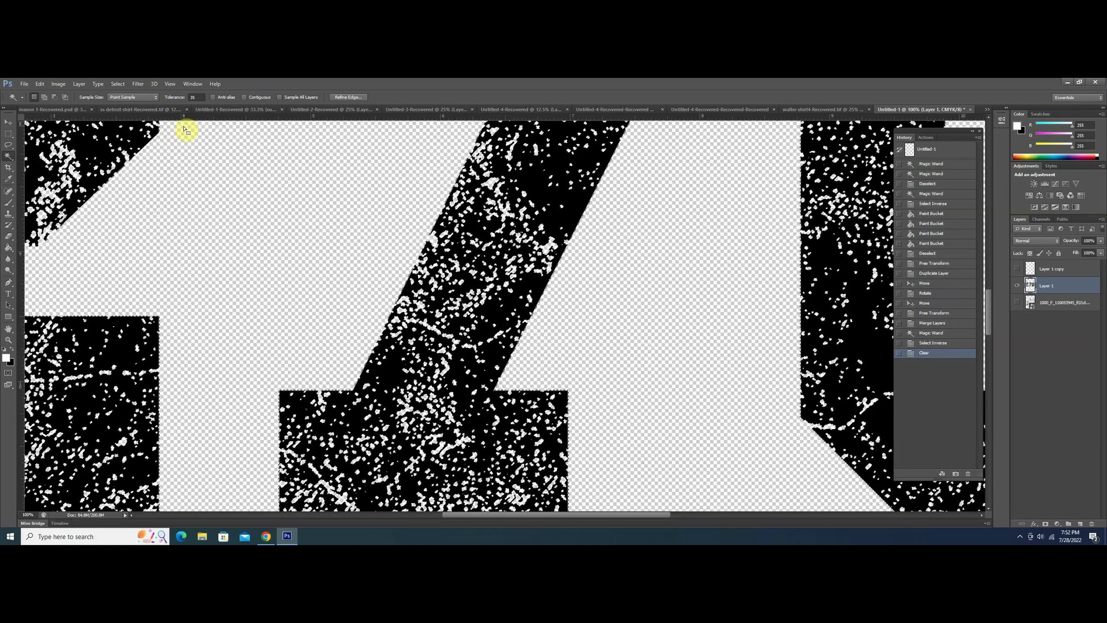
key("Delete")
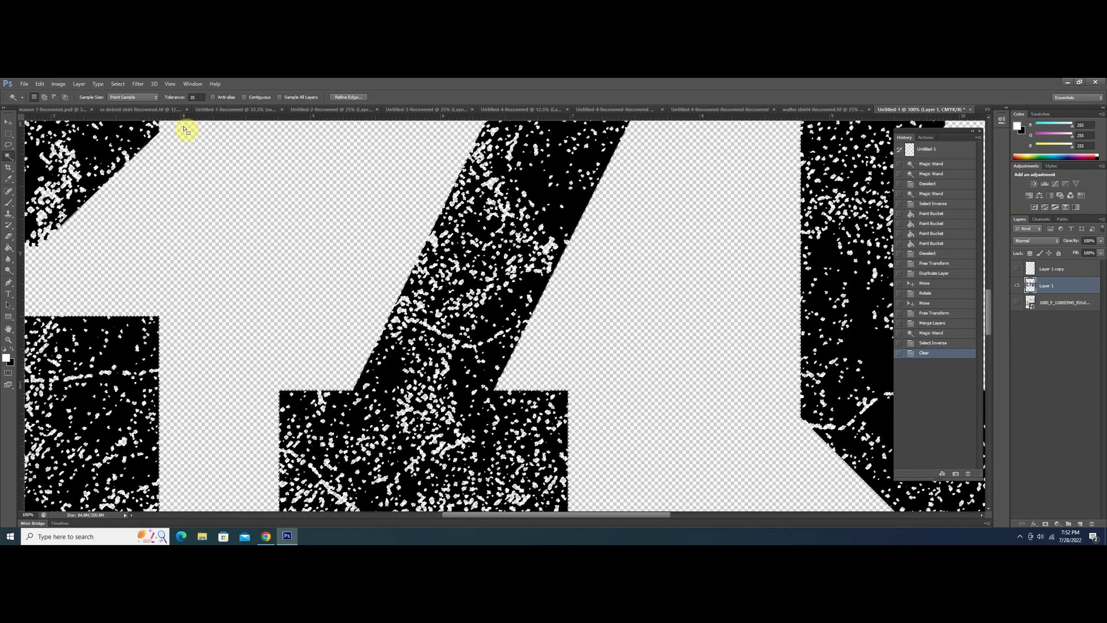
key("ctrl+d")
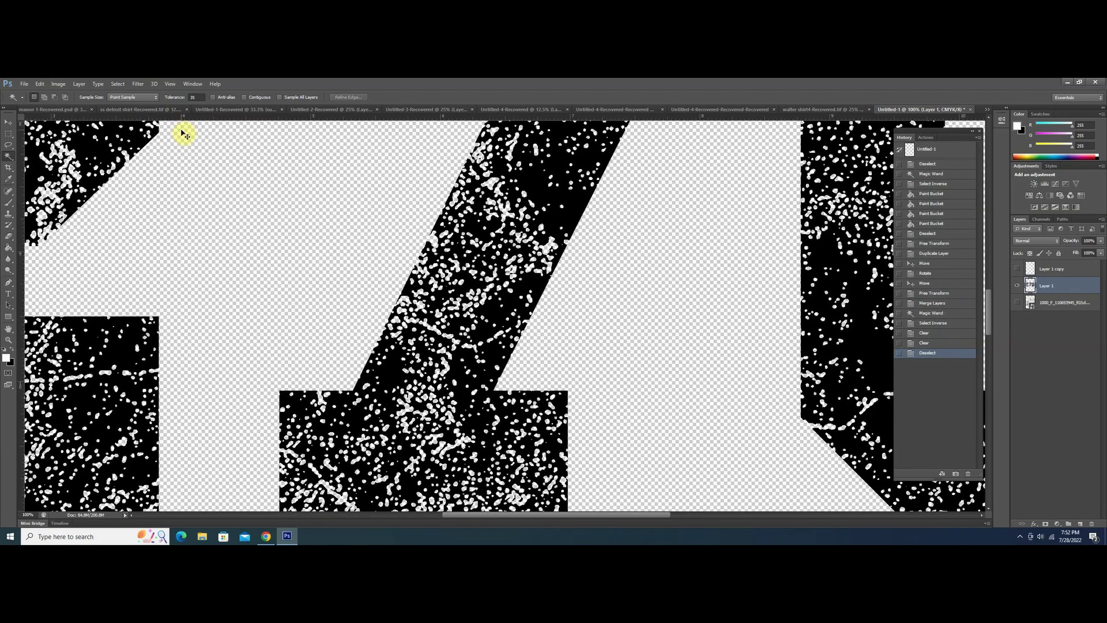
Add a new layer filled with red using the Paint Bucket and place Layer 1 with the 270 lettering above it
key("ctrl+minus")
key("ctrl+minus")
key("ctrl+minus")
key("ctrl+minus")
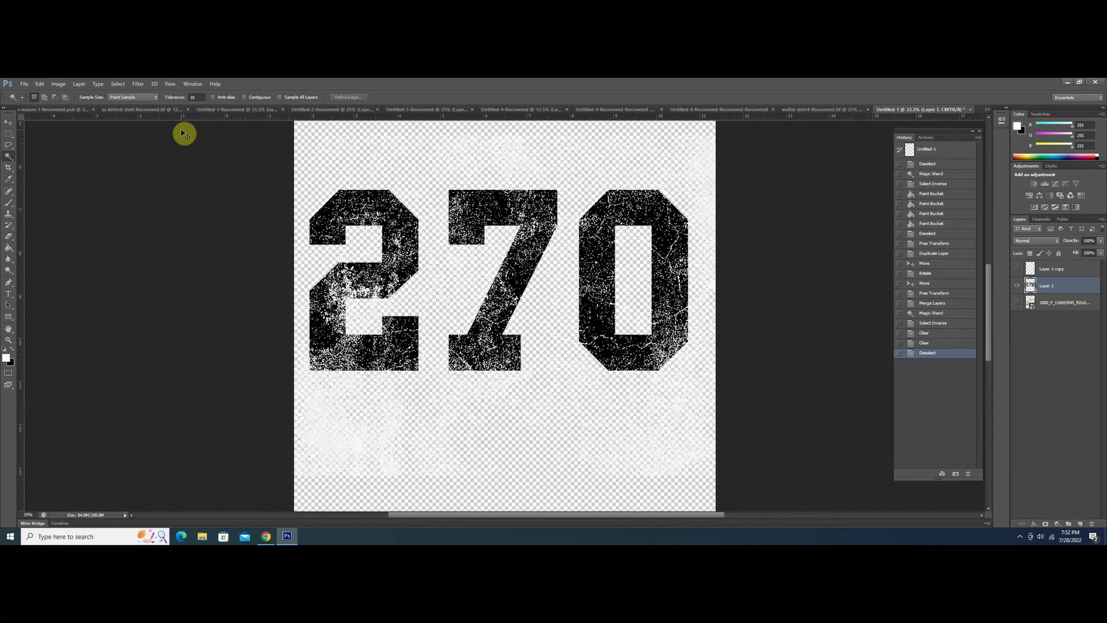
key("ctrl+minus")
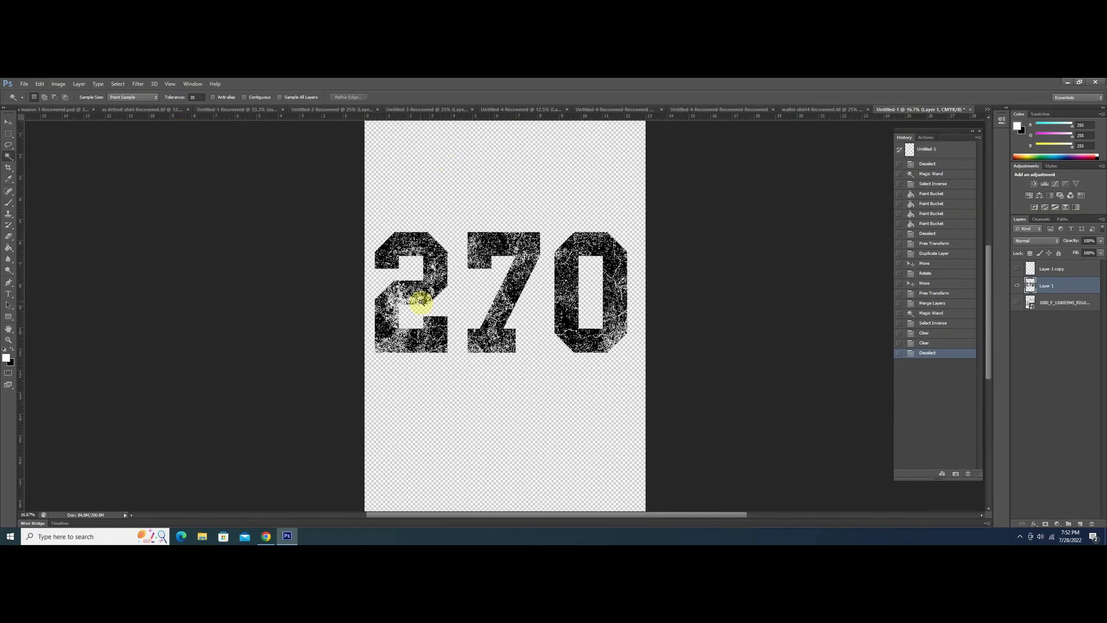
left_click(1081, 525)
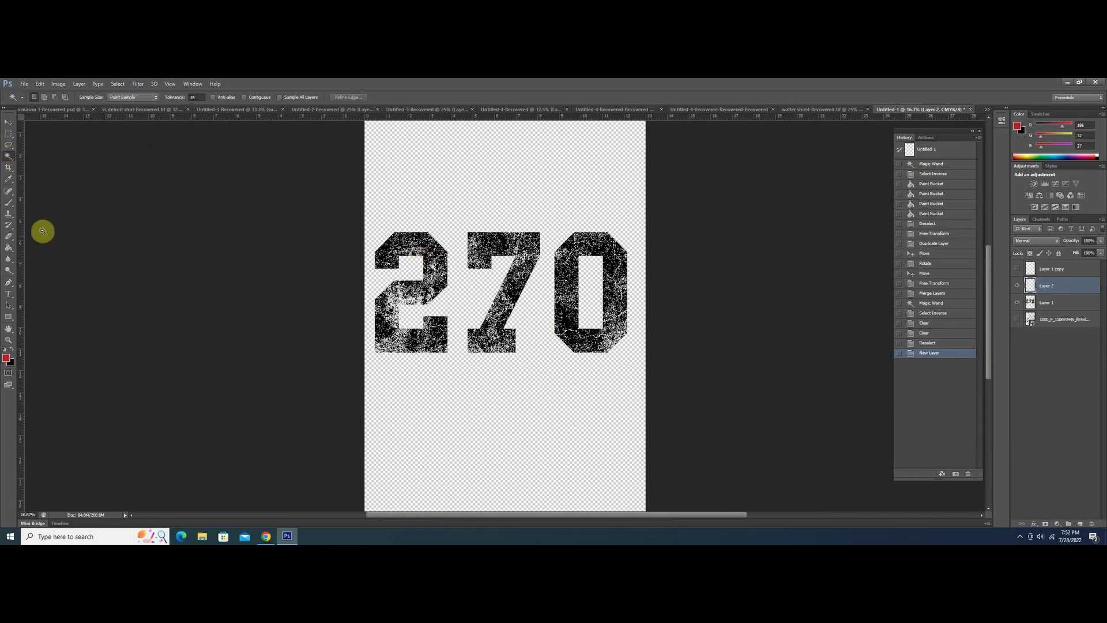
left_click(9, 247)
left_click(473, 196)
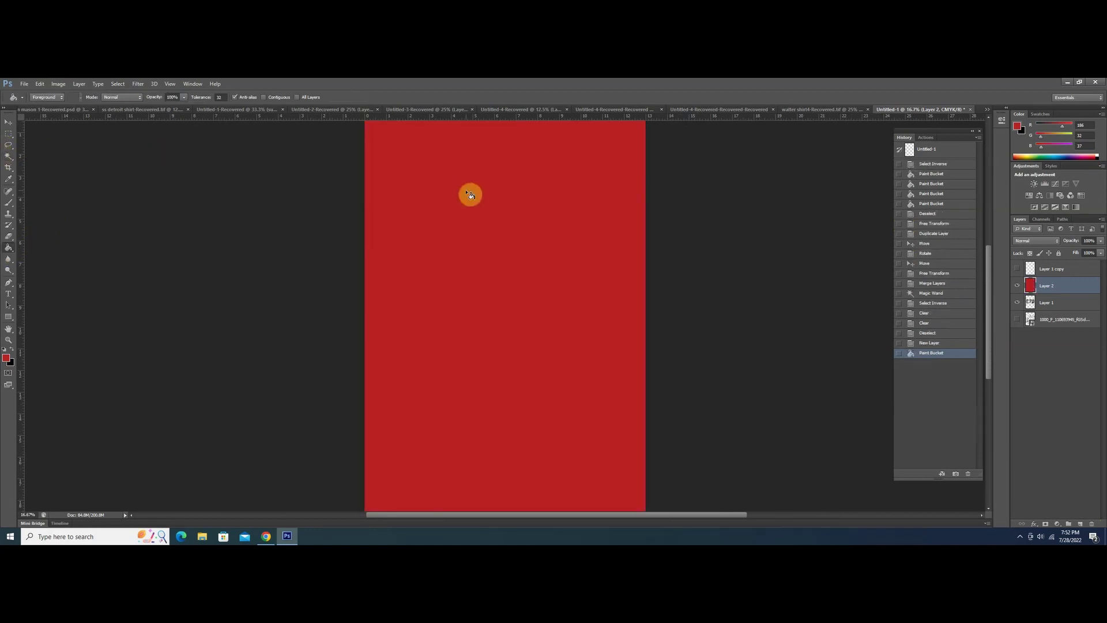
left_click_drag(1061, 305, 1056, 276)
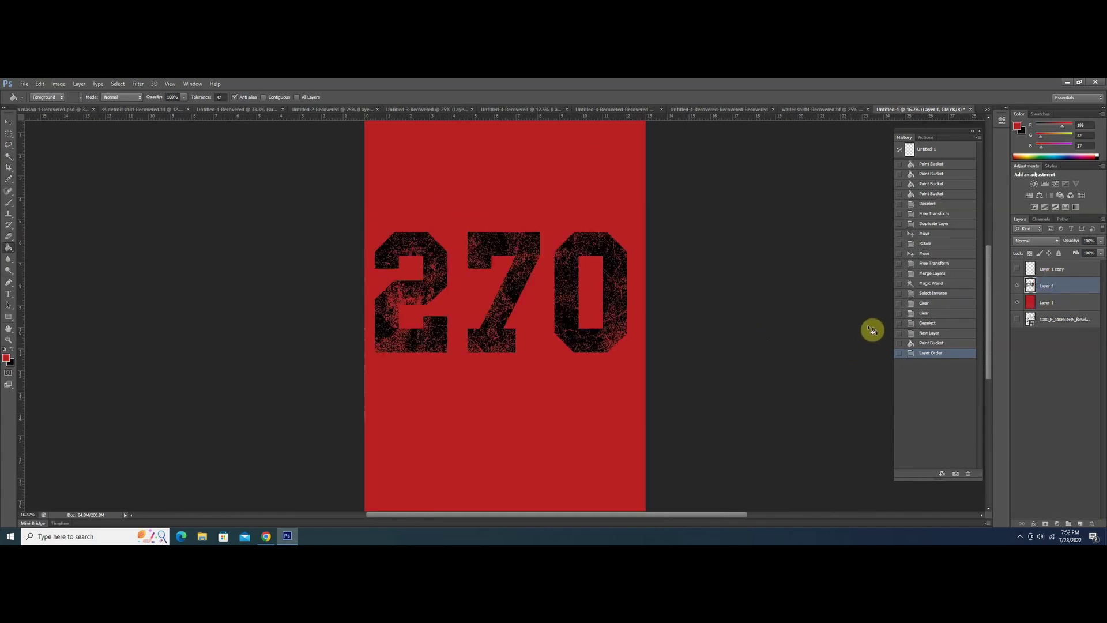
Examine the cut-out specks and edges of the 270 lettering up close against the red background
key("ctrl+plus")
key("ctrl+plus")
key("ctrl+plus")
key("ctrl+plus")
key("ctrl+plus")
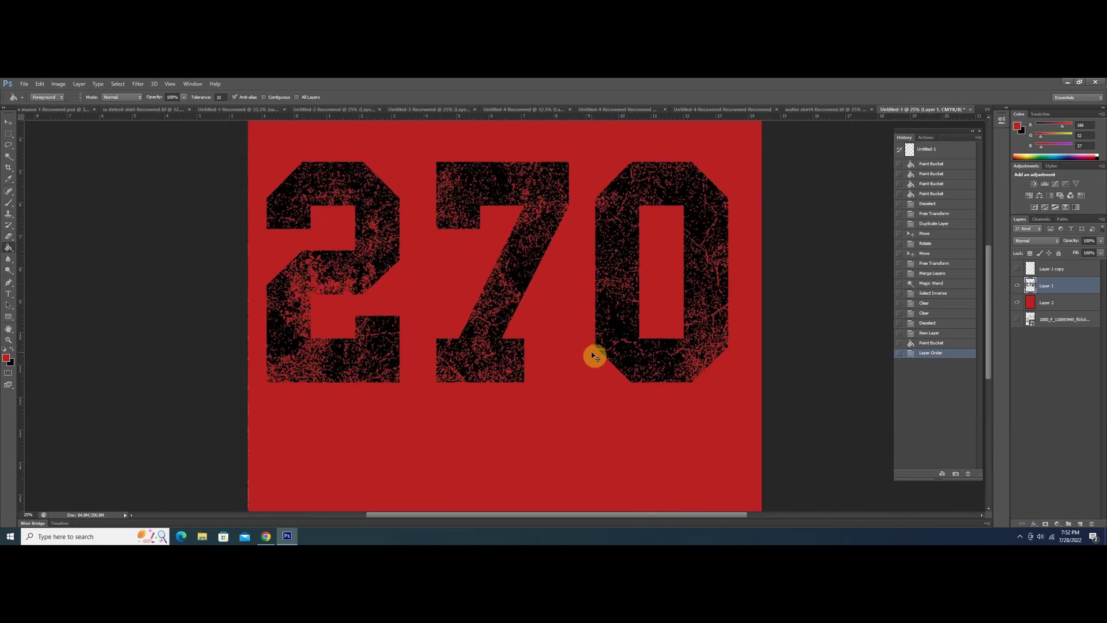
key("ctrl+plus")
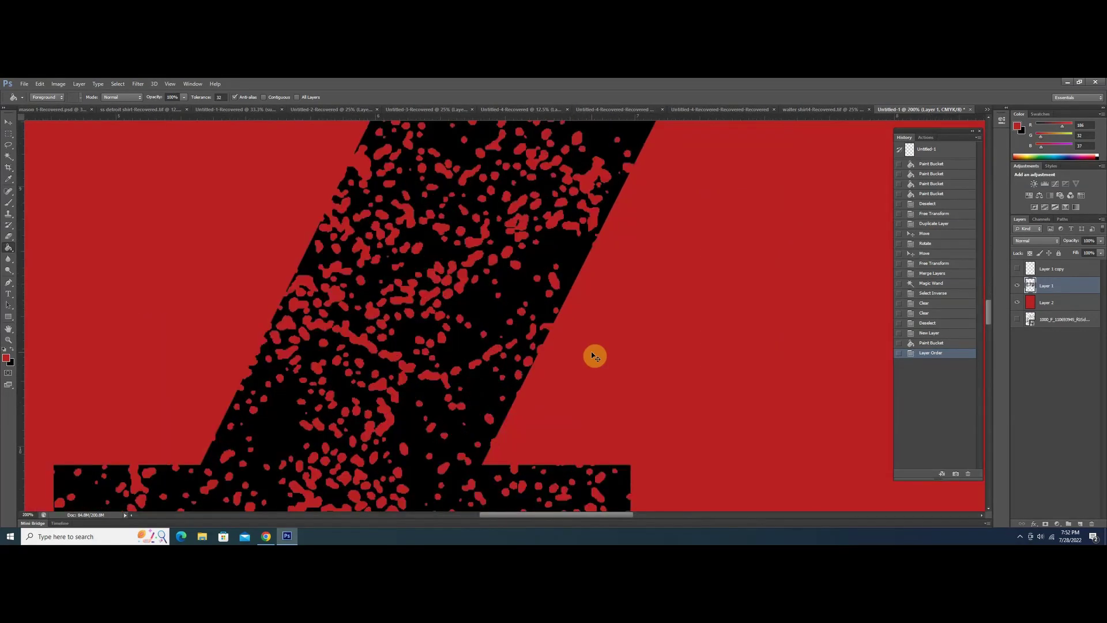
key("ctrl+minus")
key("ctrl+minus")
key("ctrl+minus")
key("ctrl+minus")
key("ctrl+minus")
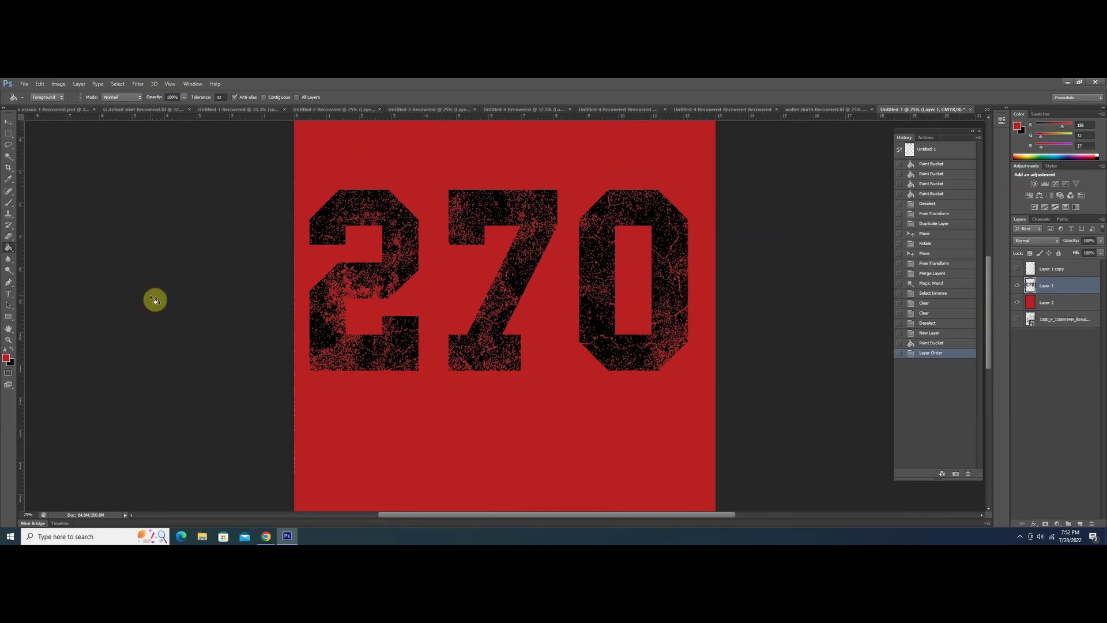
Recolor the black 270 lettering on Layer 1 white with the Magic Wand and Paint Bucket, and compare it with and without the red layer
left_click(14, 350)
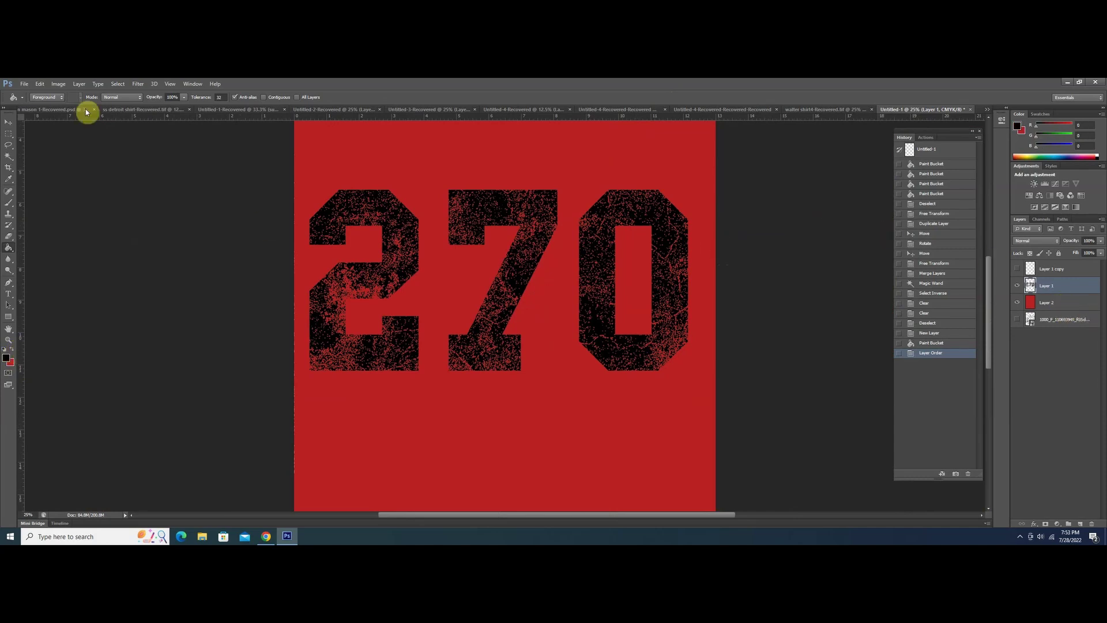
left_click(9, 157)
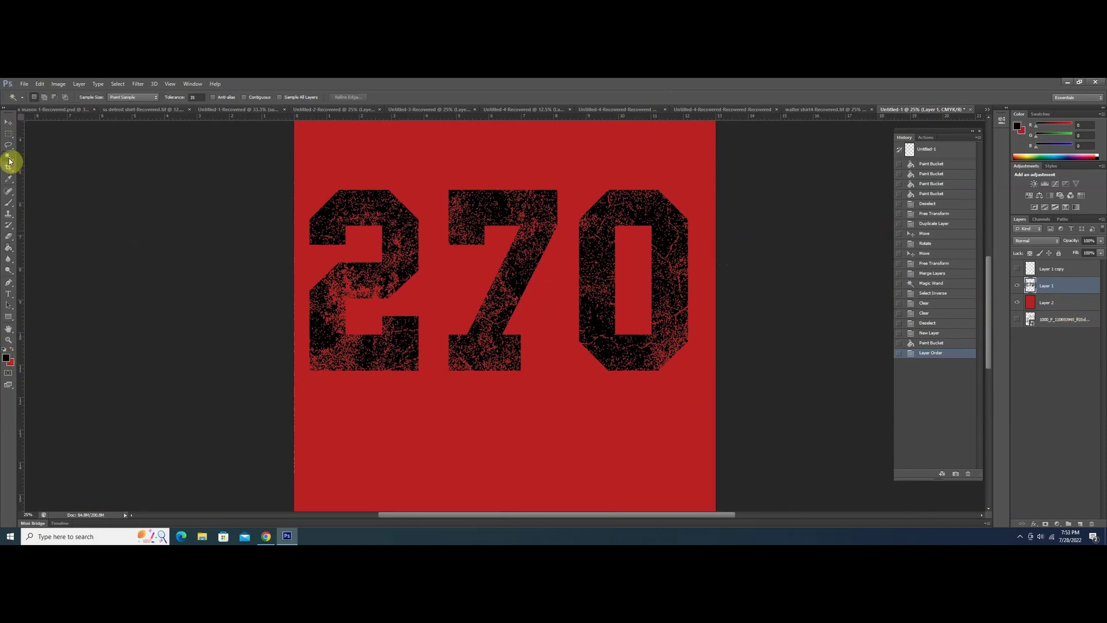
left_click(327, 214)
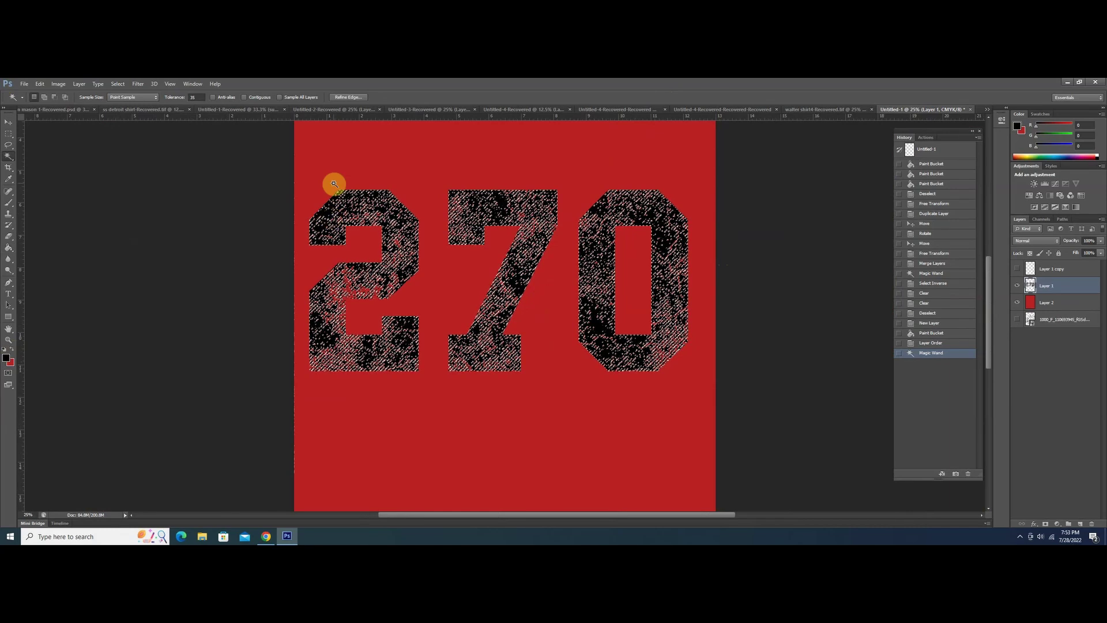
left_click(1098, 155)
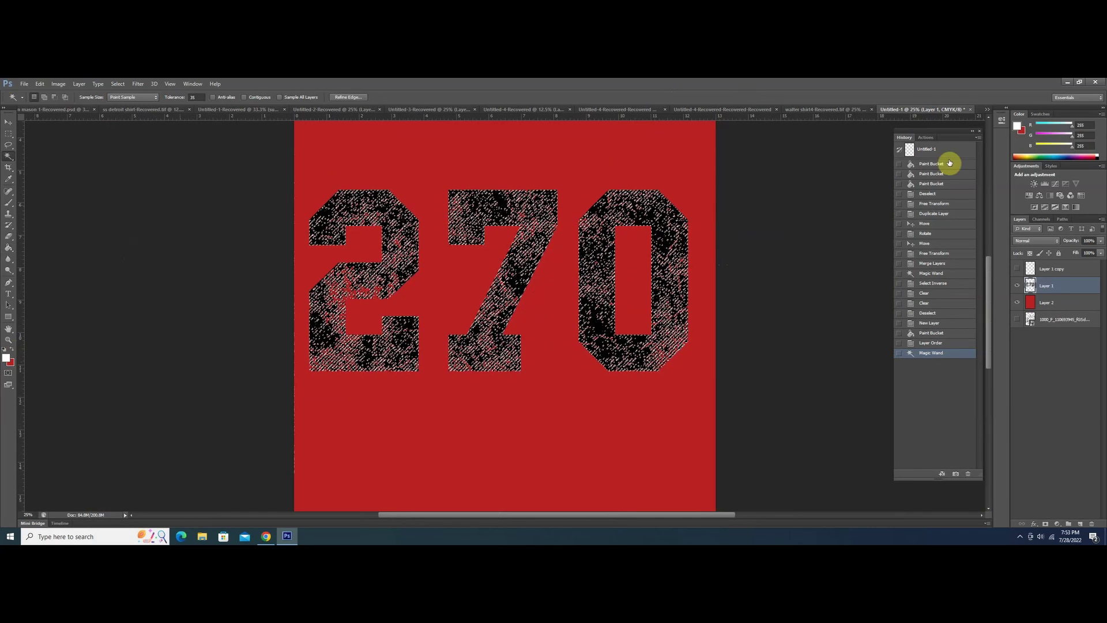
left_click(9, 248)
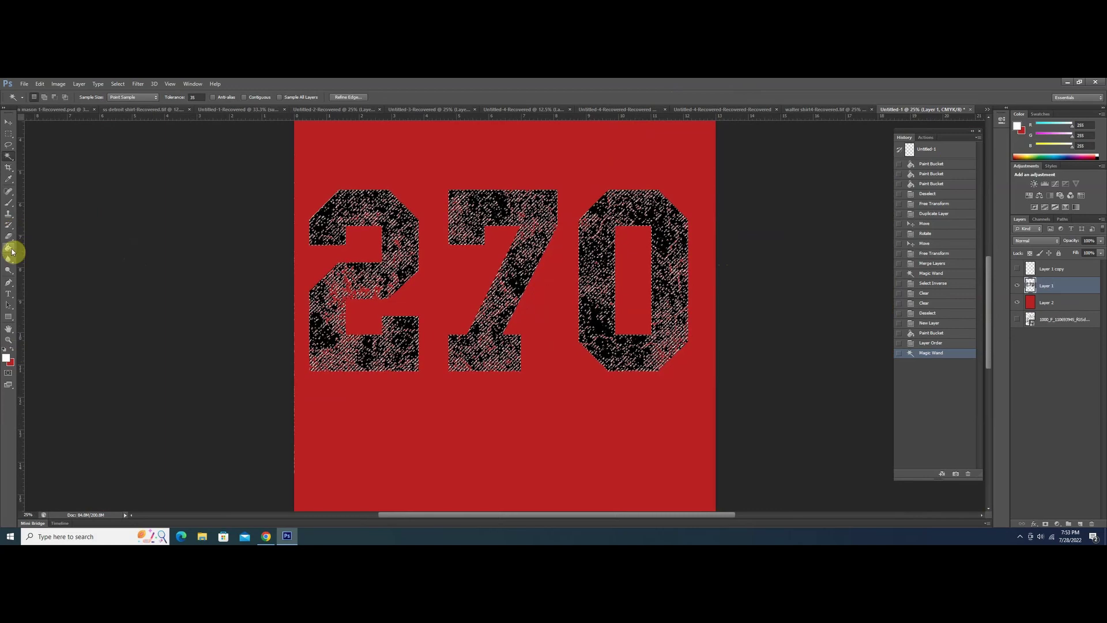
left_click(328, 217)
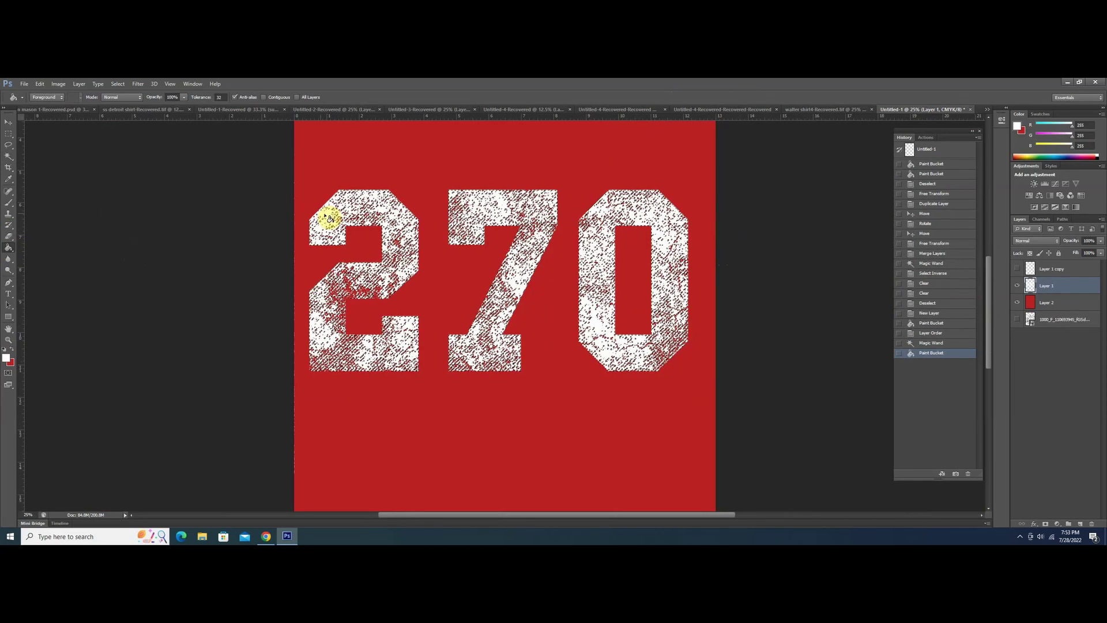
key("ctrl+d")
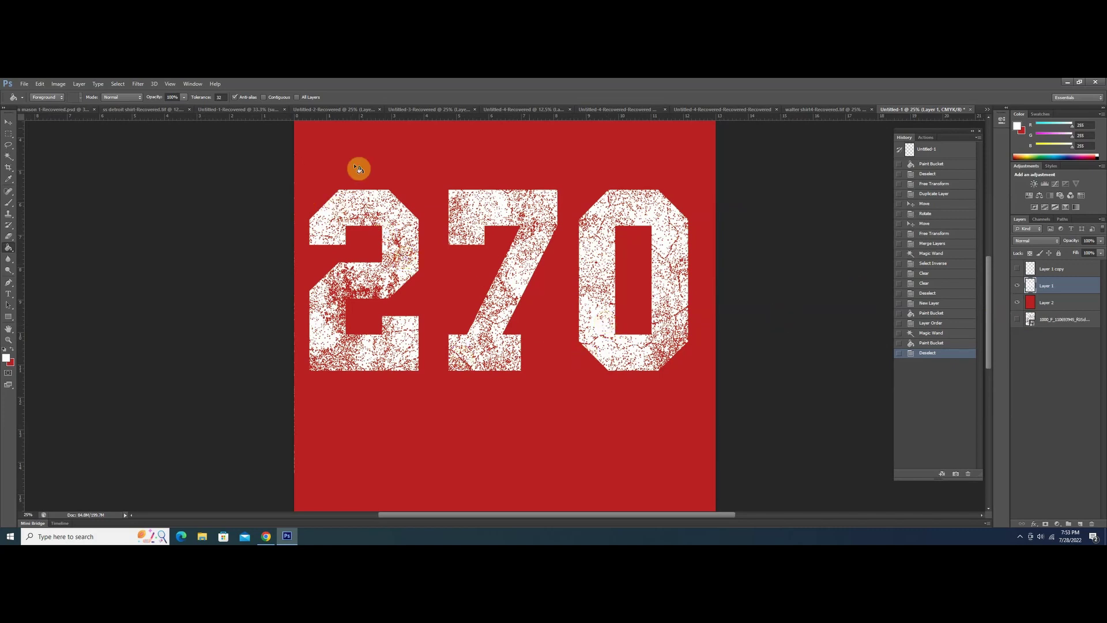
left_click(1018, 303)
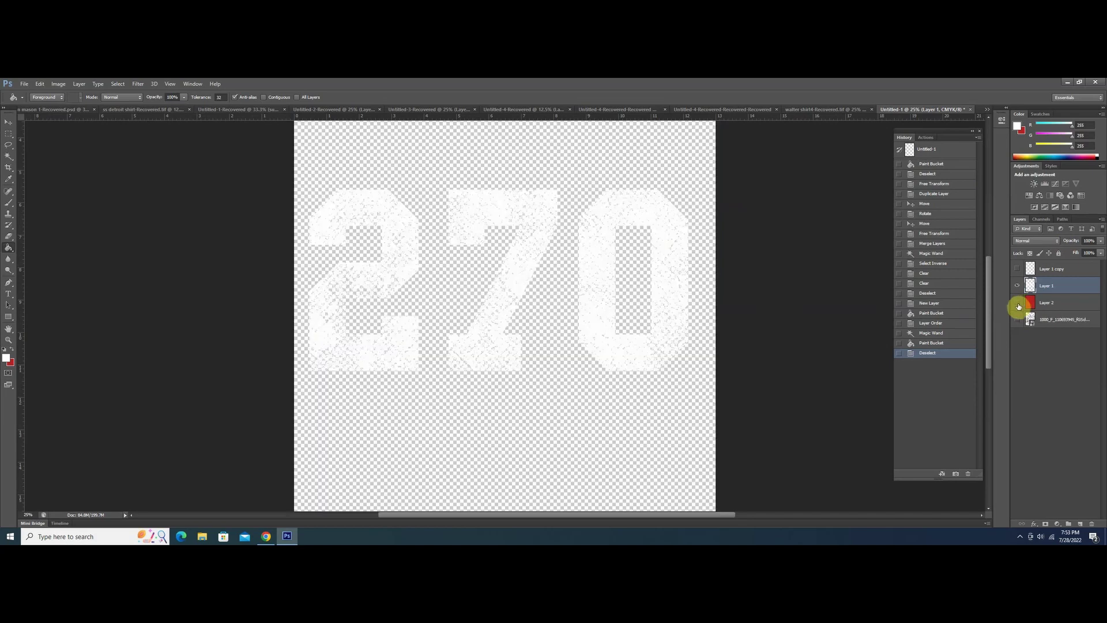
left_click(1019, 302)
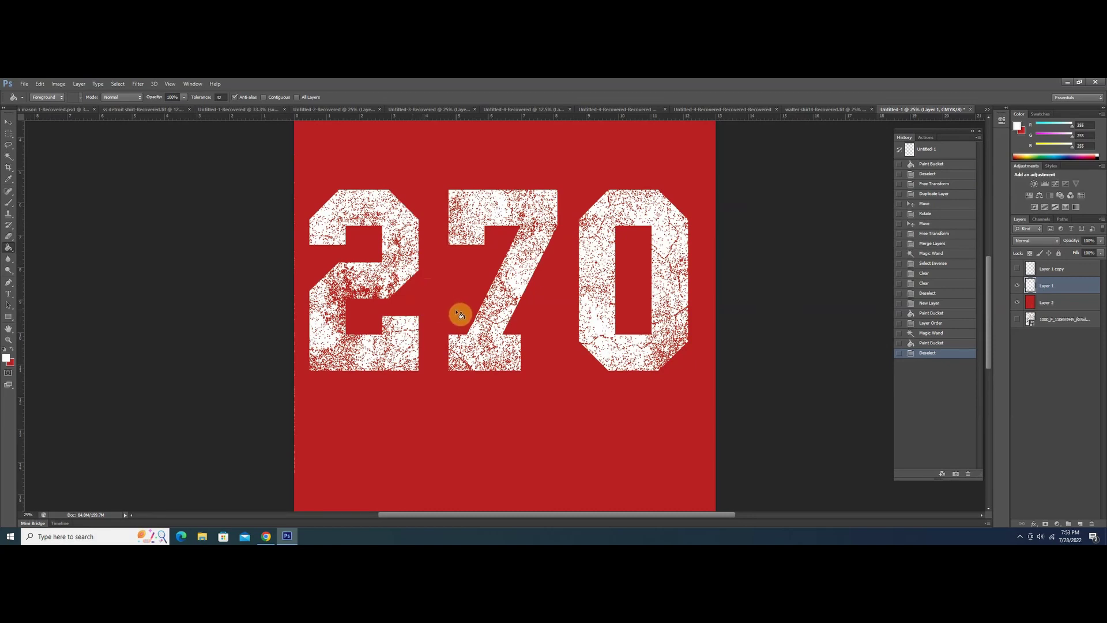
Minimize Photoshop and the browser window to show the desktop
left_click(1067, 83)
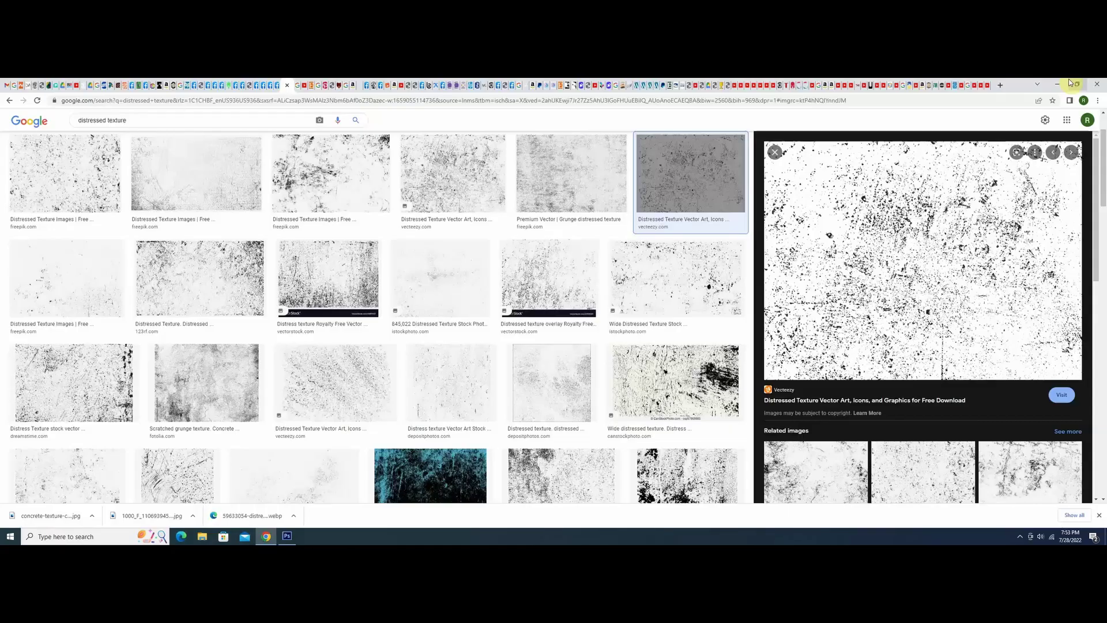
left_click(1065, 87)
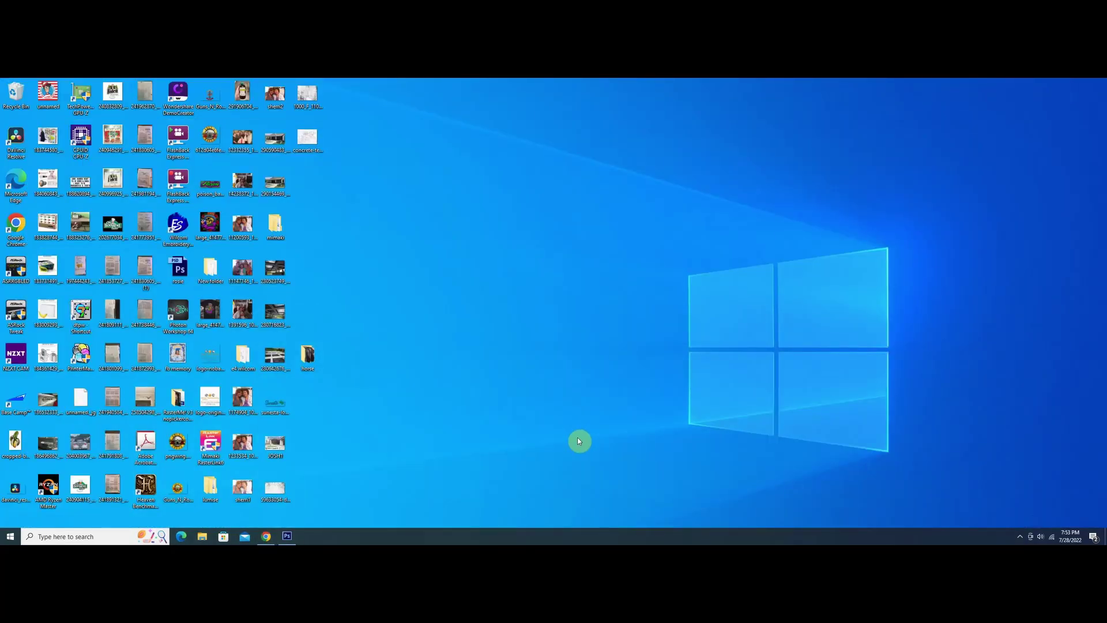